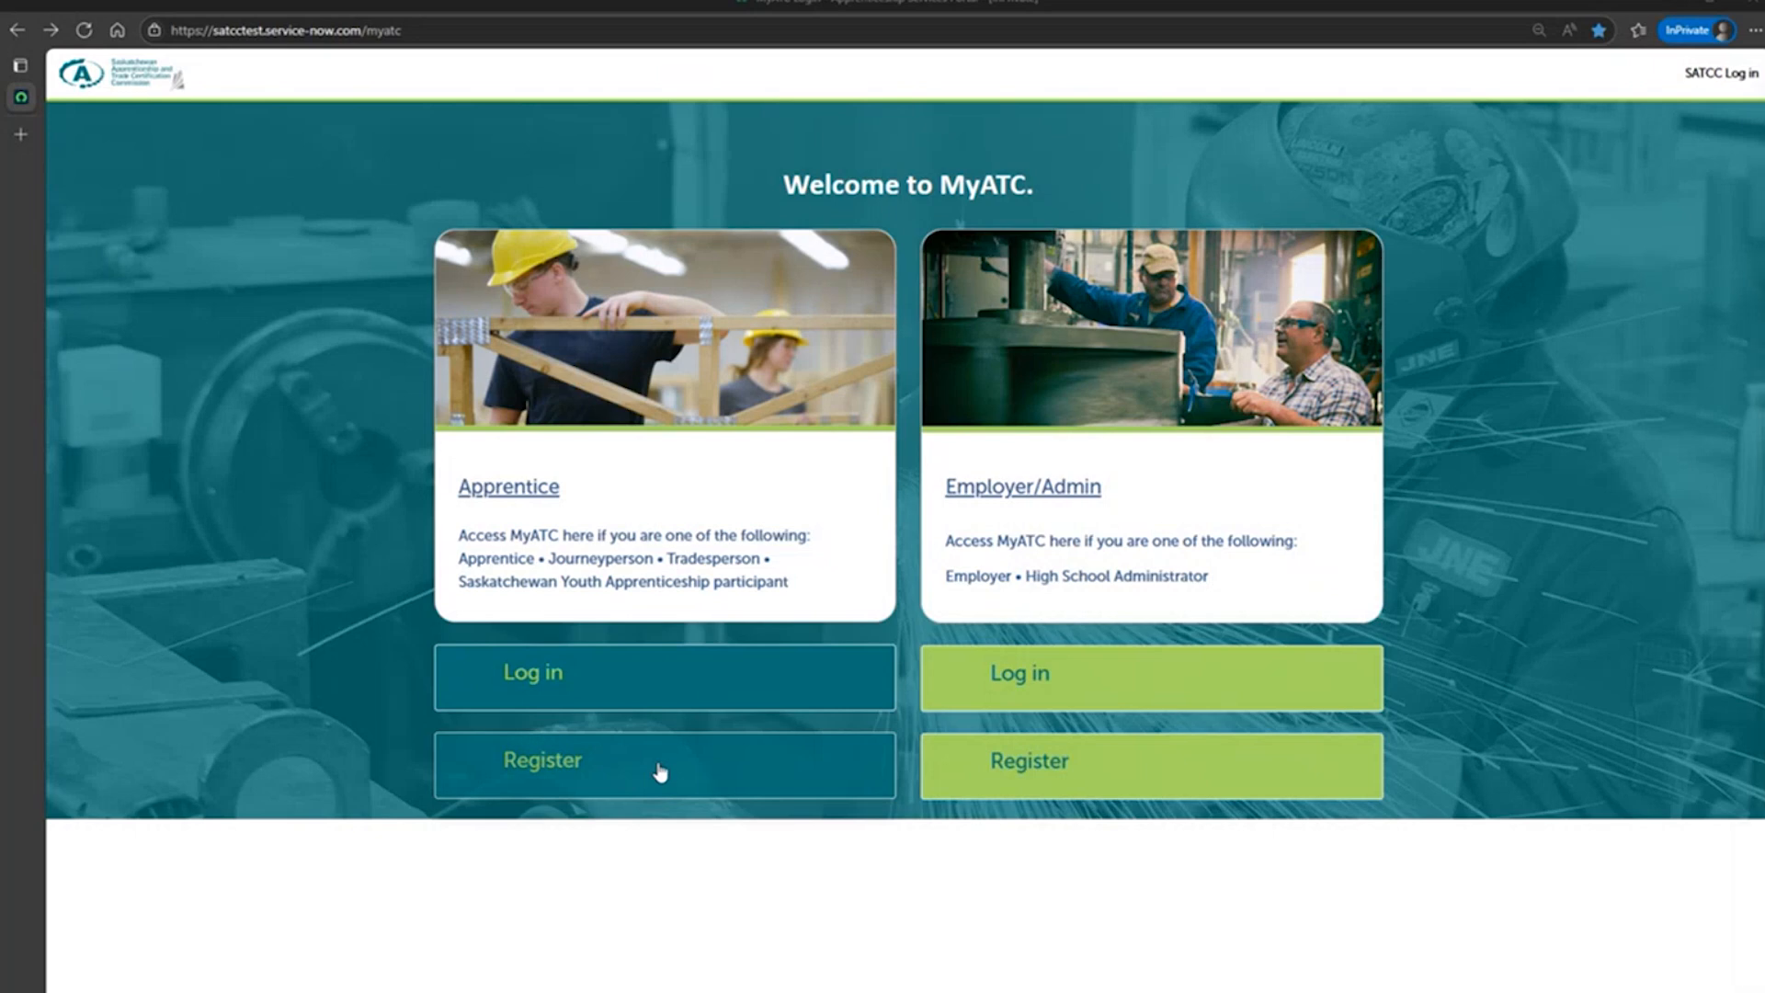
Start registering as an apprentice and choose to create an Individual Saskatchewan Account.
{"action": "left_click", "coordinate": [660, 770]}
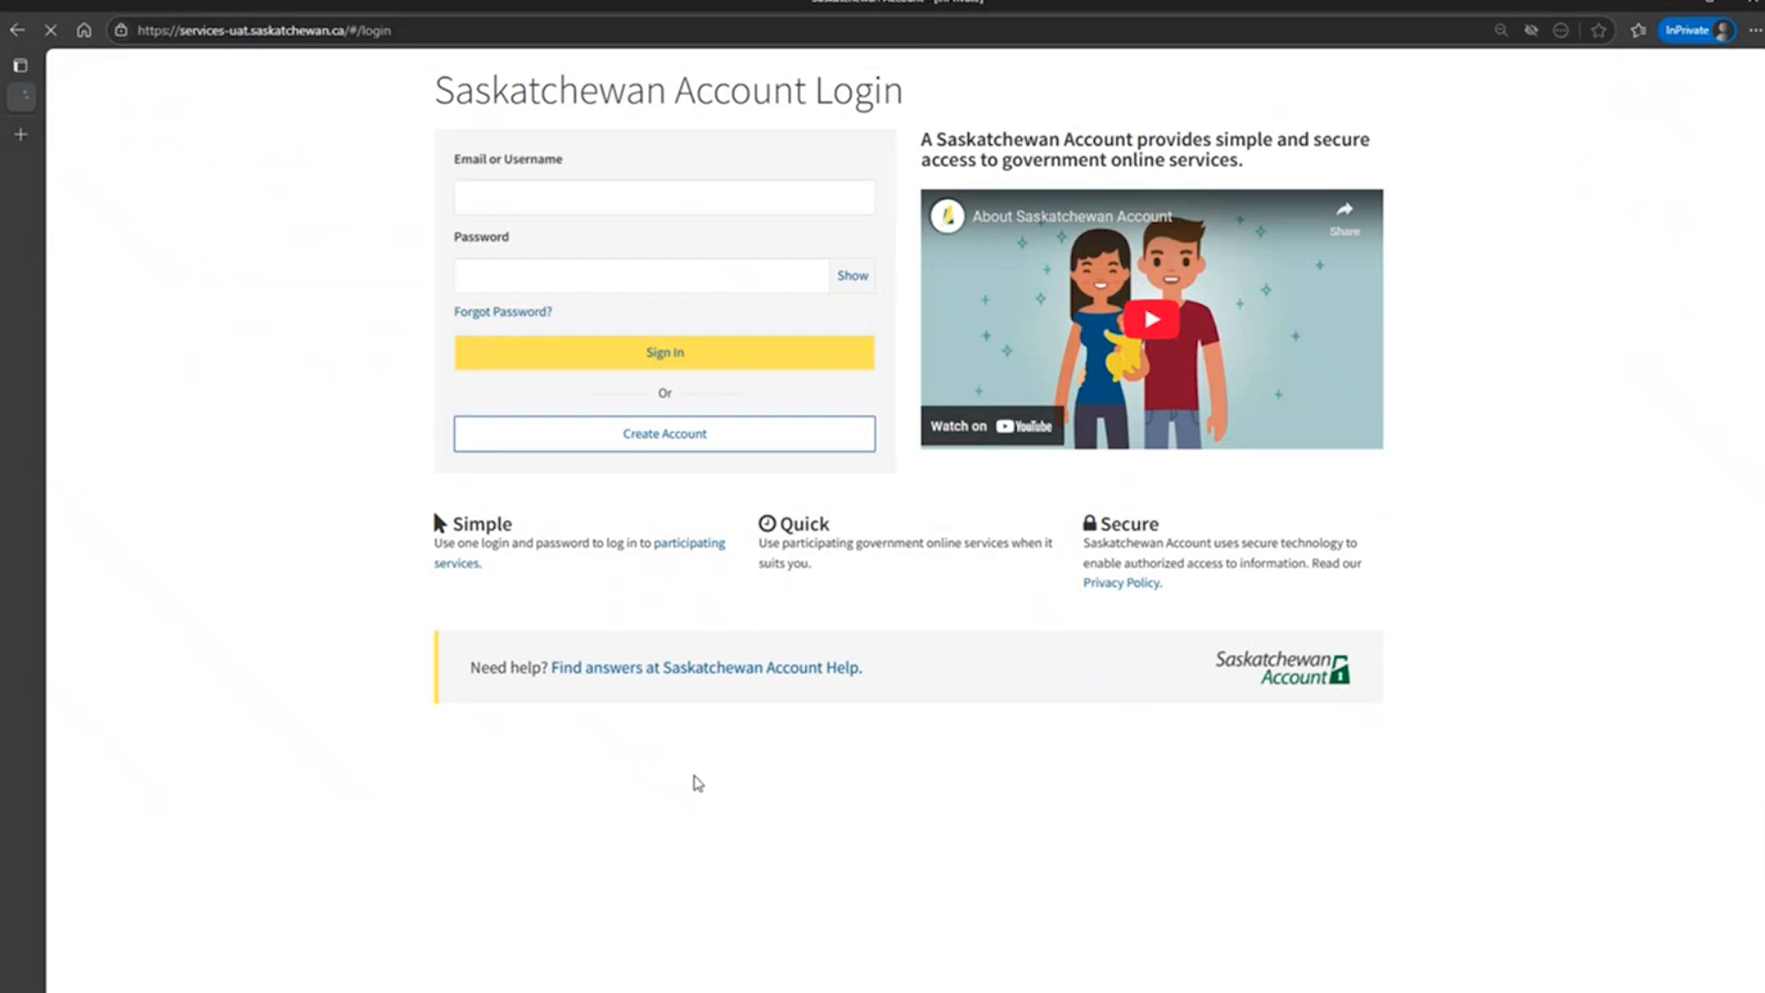
{"action": "left_click", "coordinate": [685, 445]}
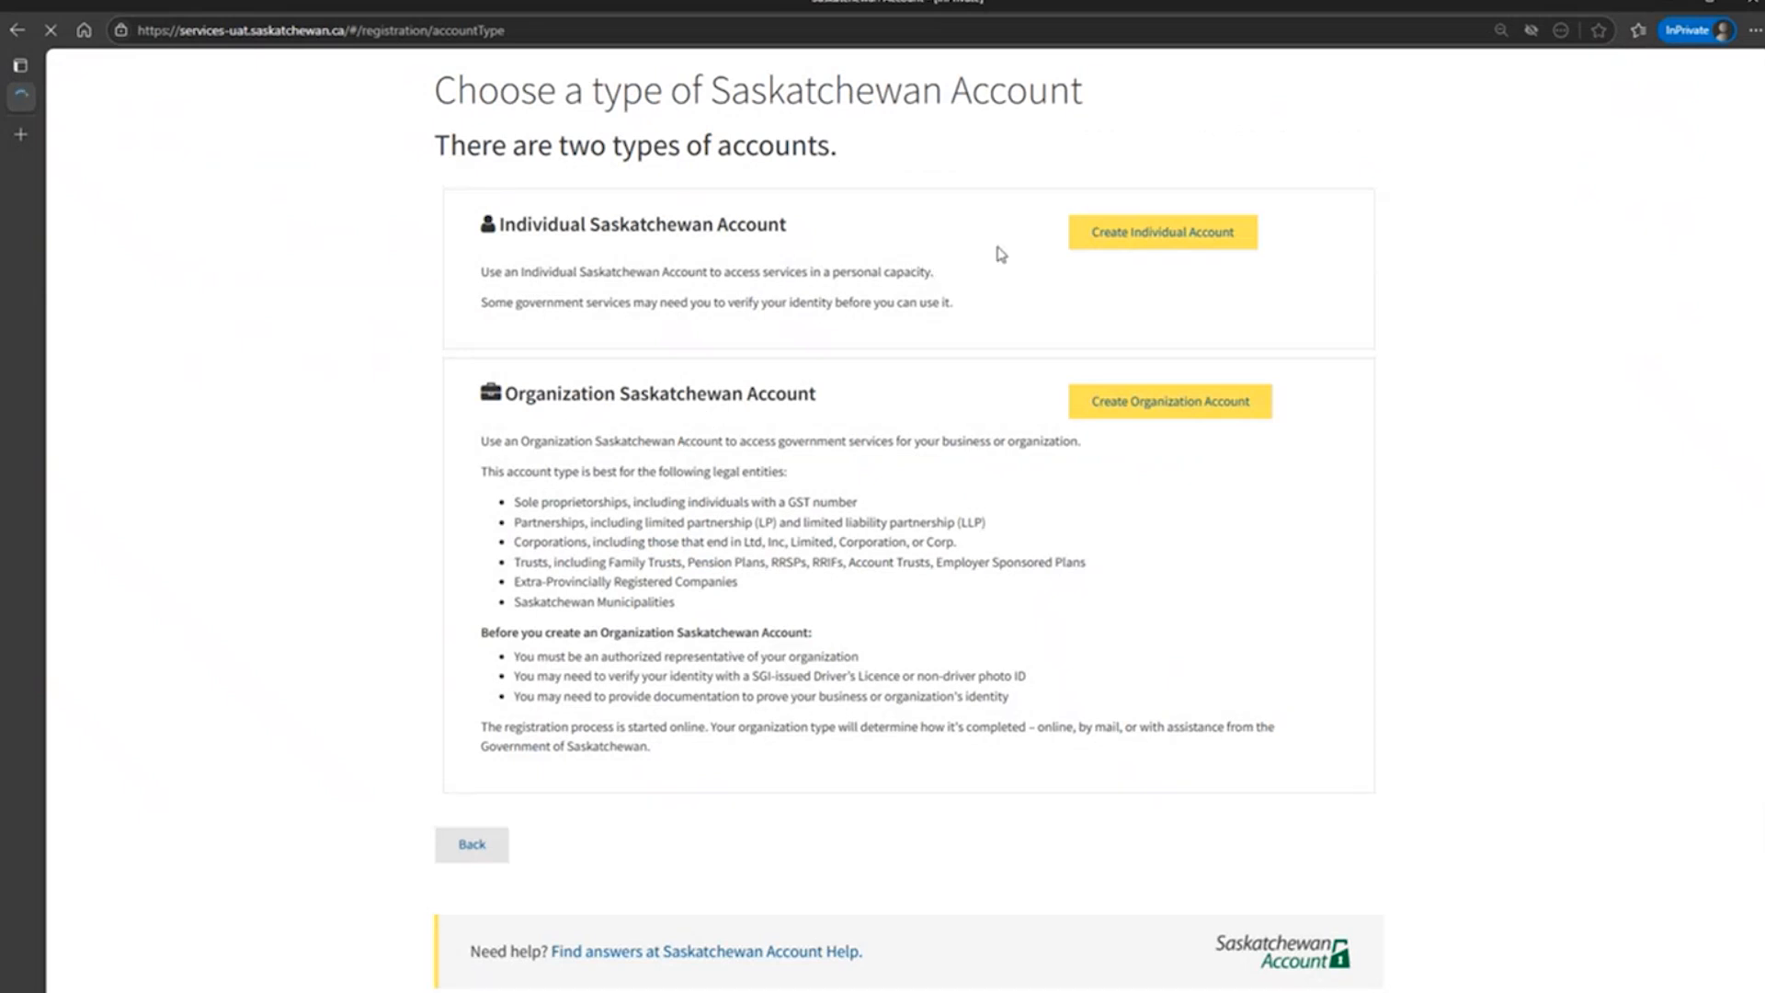
{"action": "left_click", "coordinate": [1149, 241]}
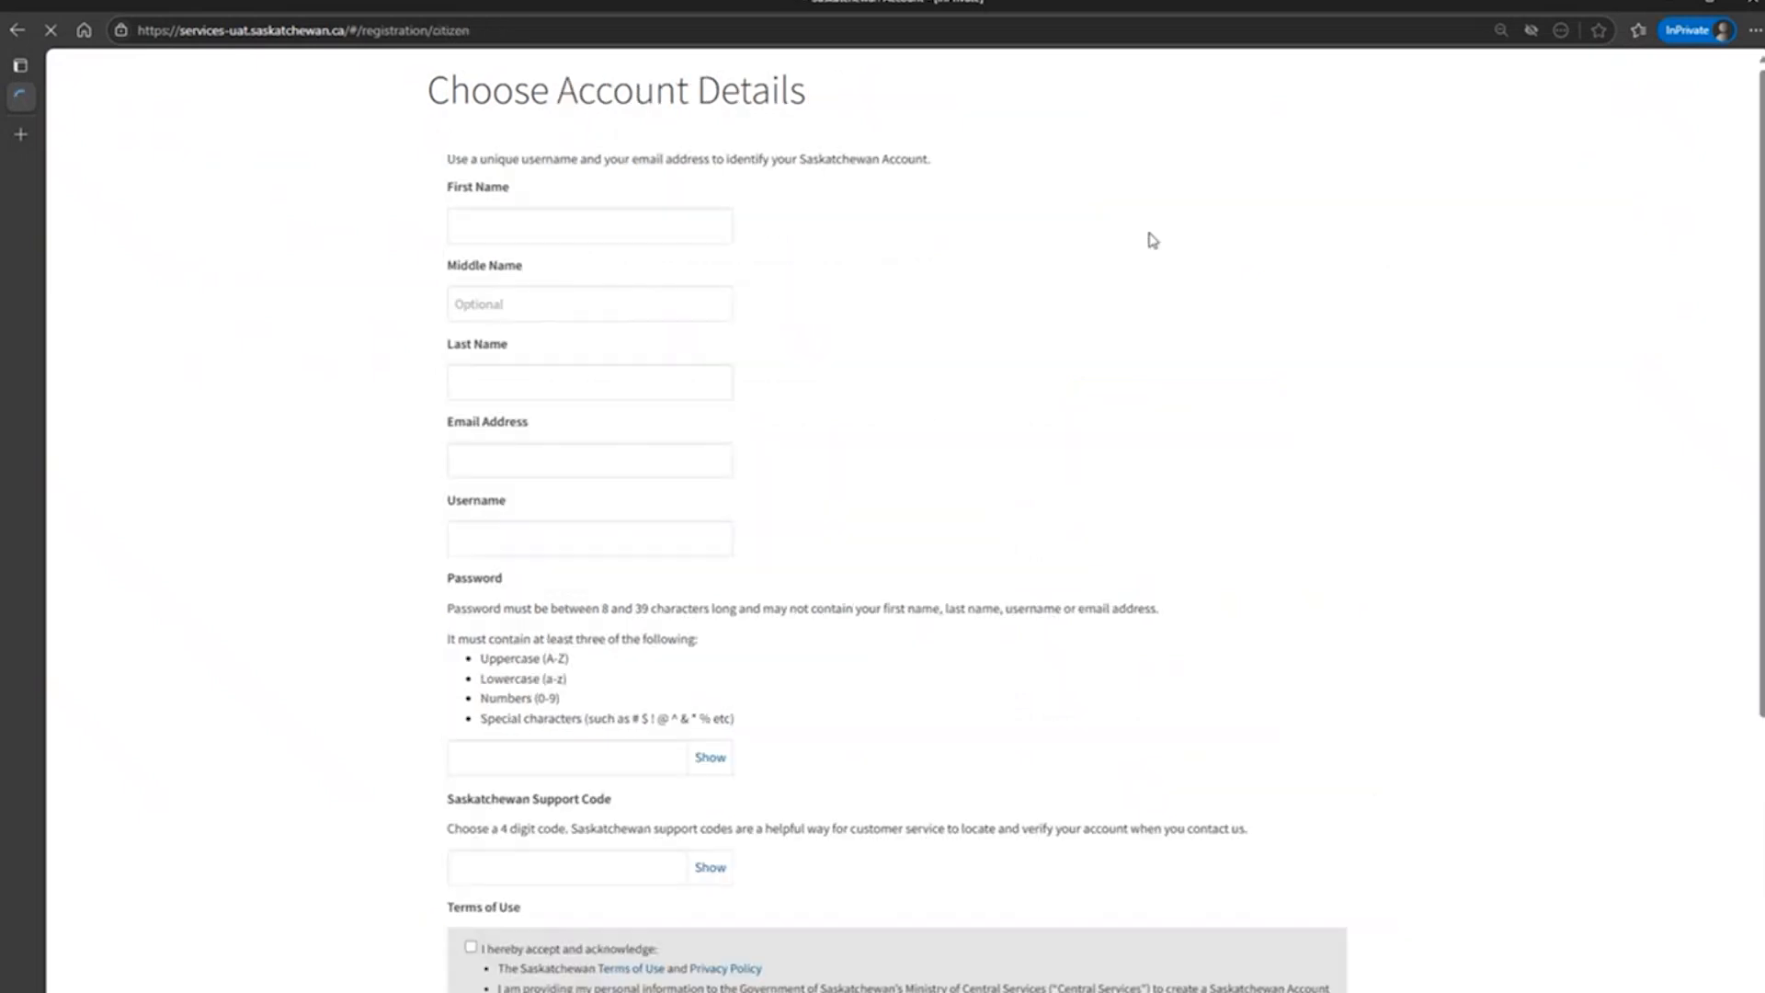
Enter the student's first name and last name in the account details, leaving the middle name empty.
{"action": "left_click", "coordinate": [613, 228]}
{"action": "type", "text": "Student"}
{"action": "left_click", "coordinate": [551, 385]}
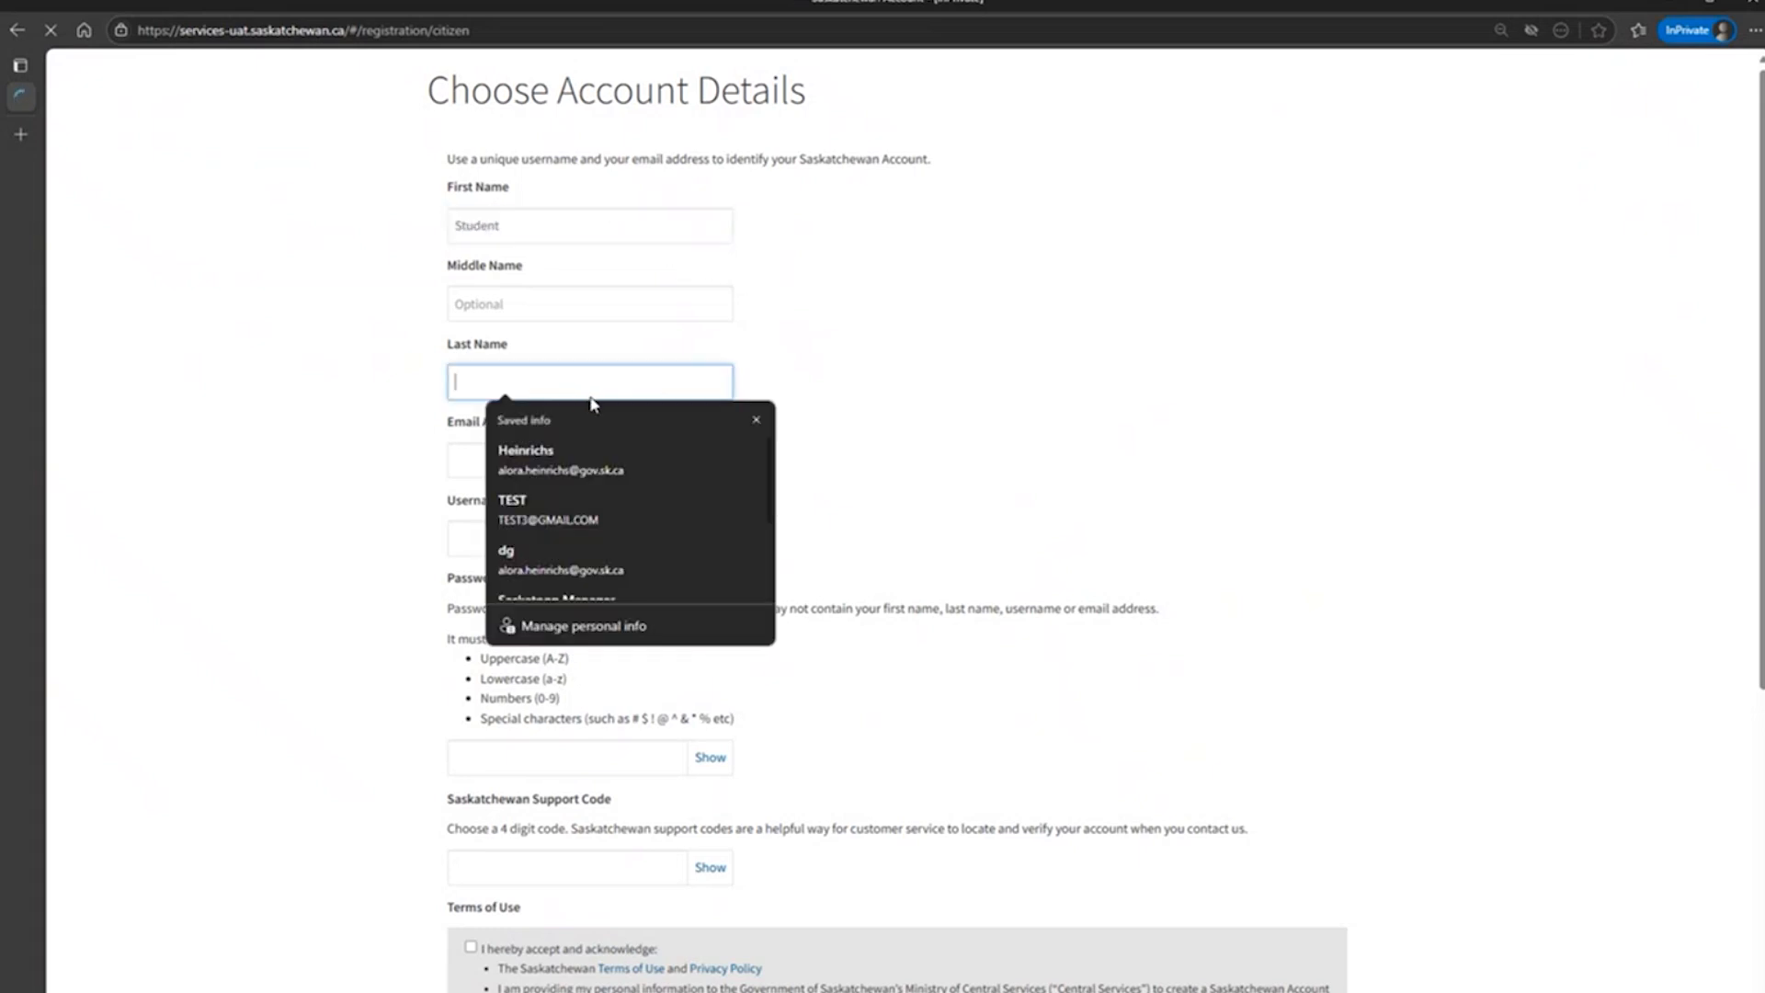
{"action": "type", "text": "Hello"}
Fill in the student's personal e-mail address in the account details.
{"action": "left_click", "coordinate": [699, 460]}
{"action": "type", "text": "y"}
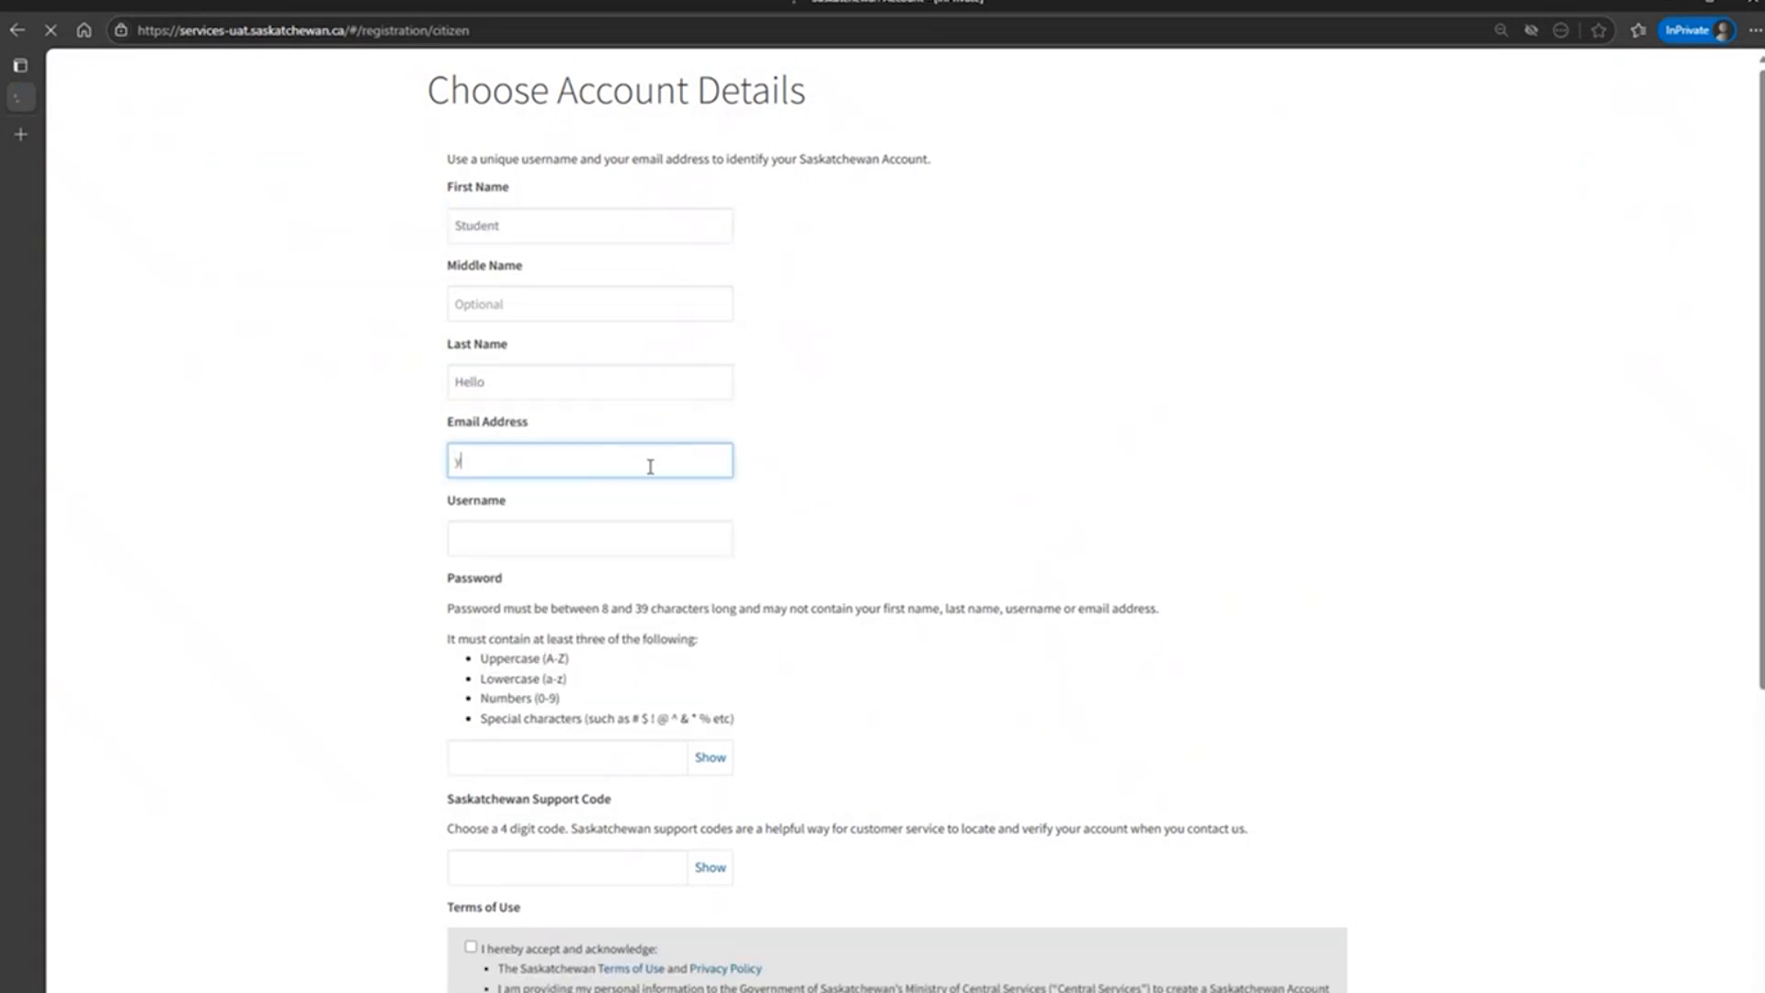
{"action": "type", "text": "ourpers"}
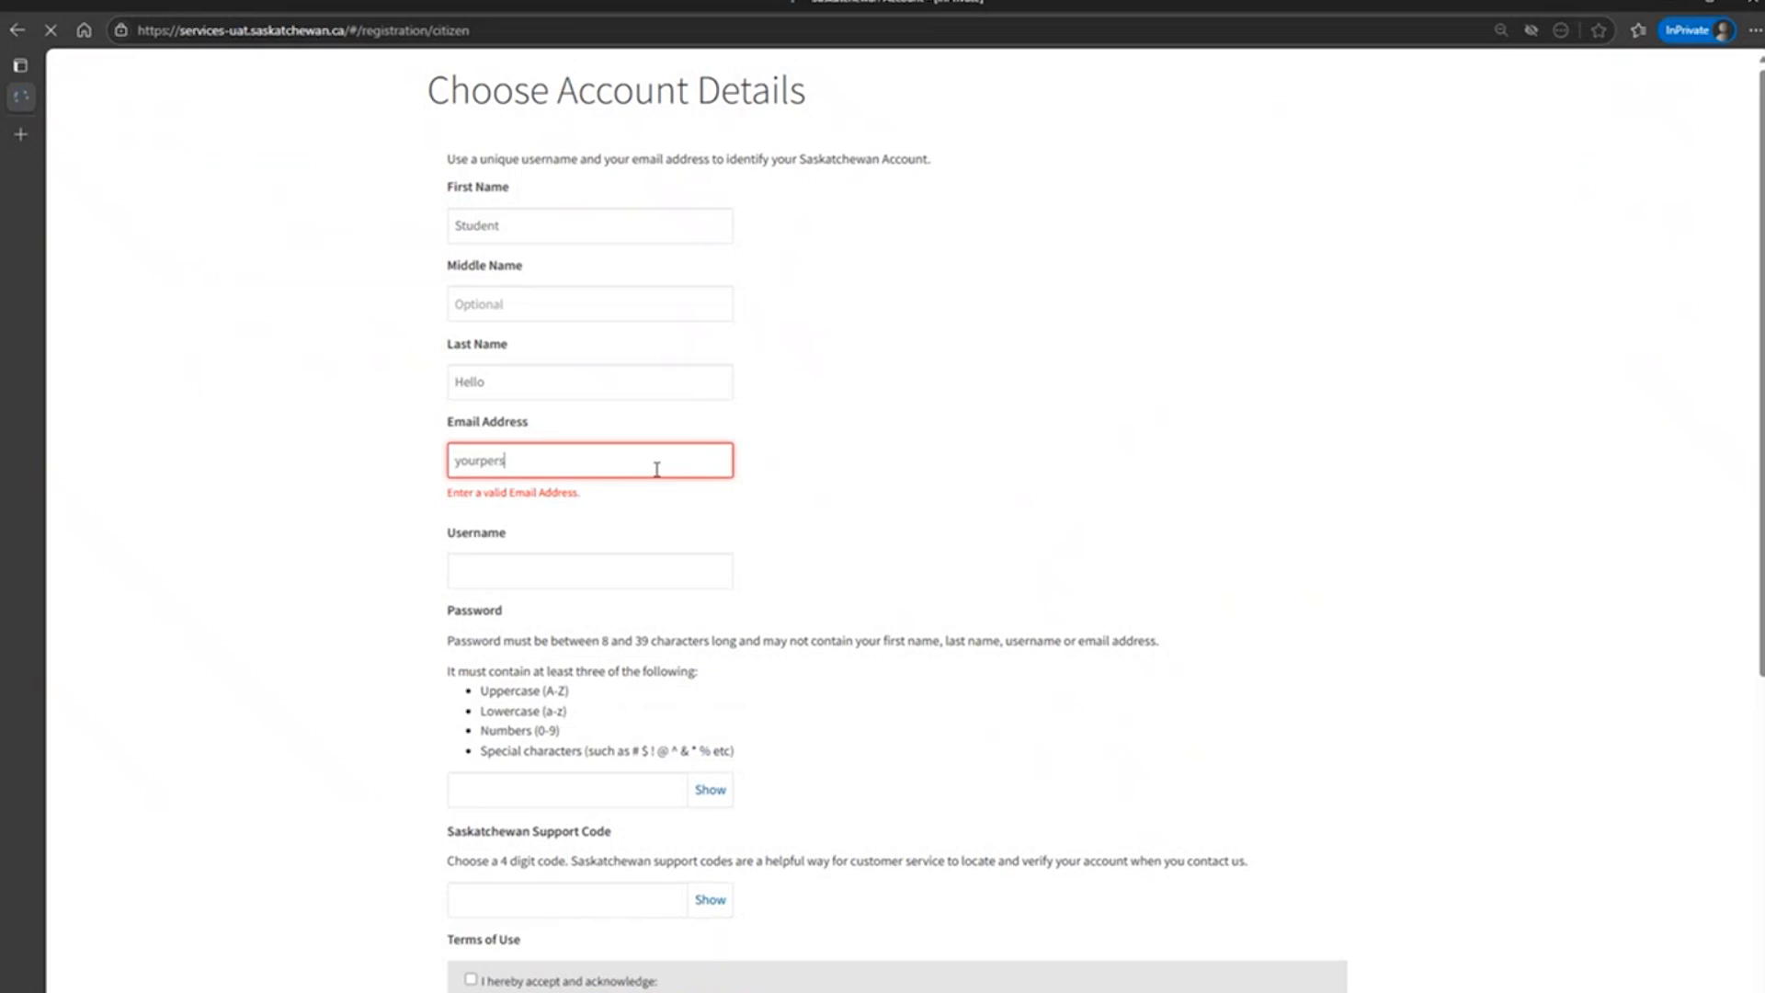
{"action": "type", "text": "onalemail"}
{"action": "type", "text": "@mailinator.com"}
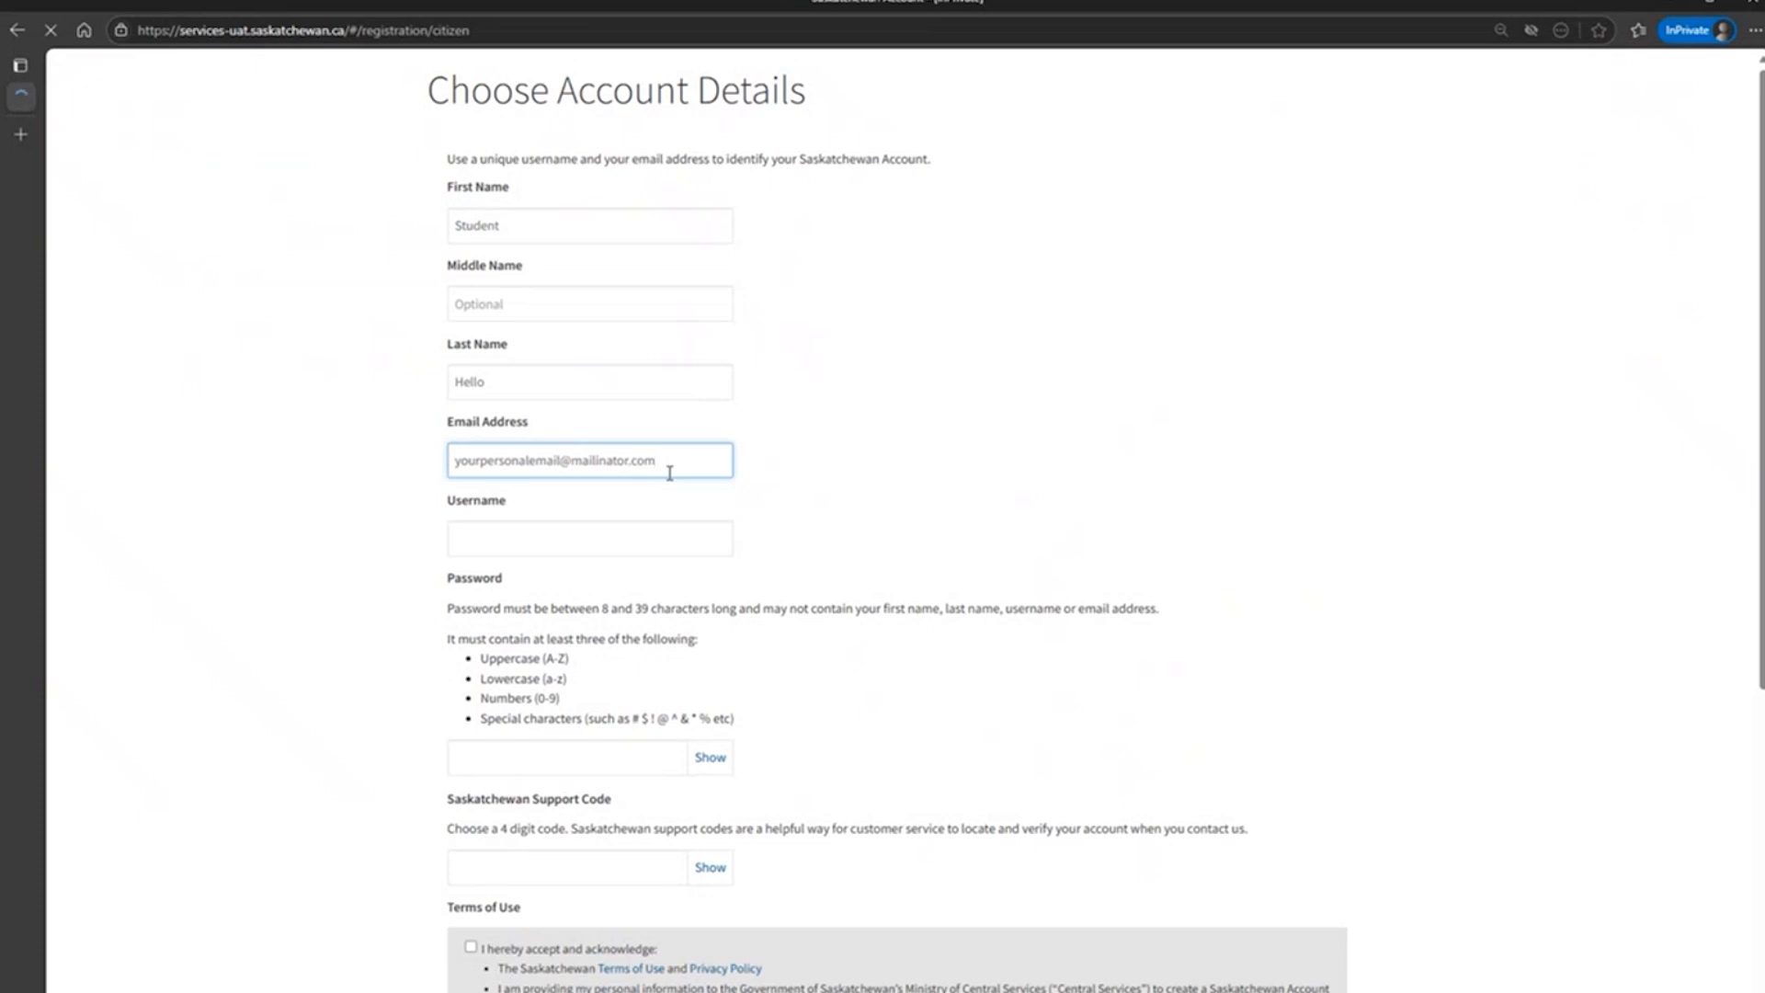
Enter the account username made of the first and last name, written without a space.
{"action": "left_click", "coordinate": [629, 541]}
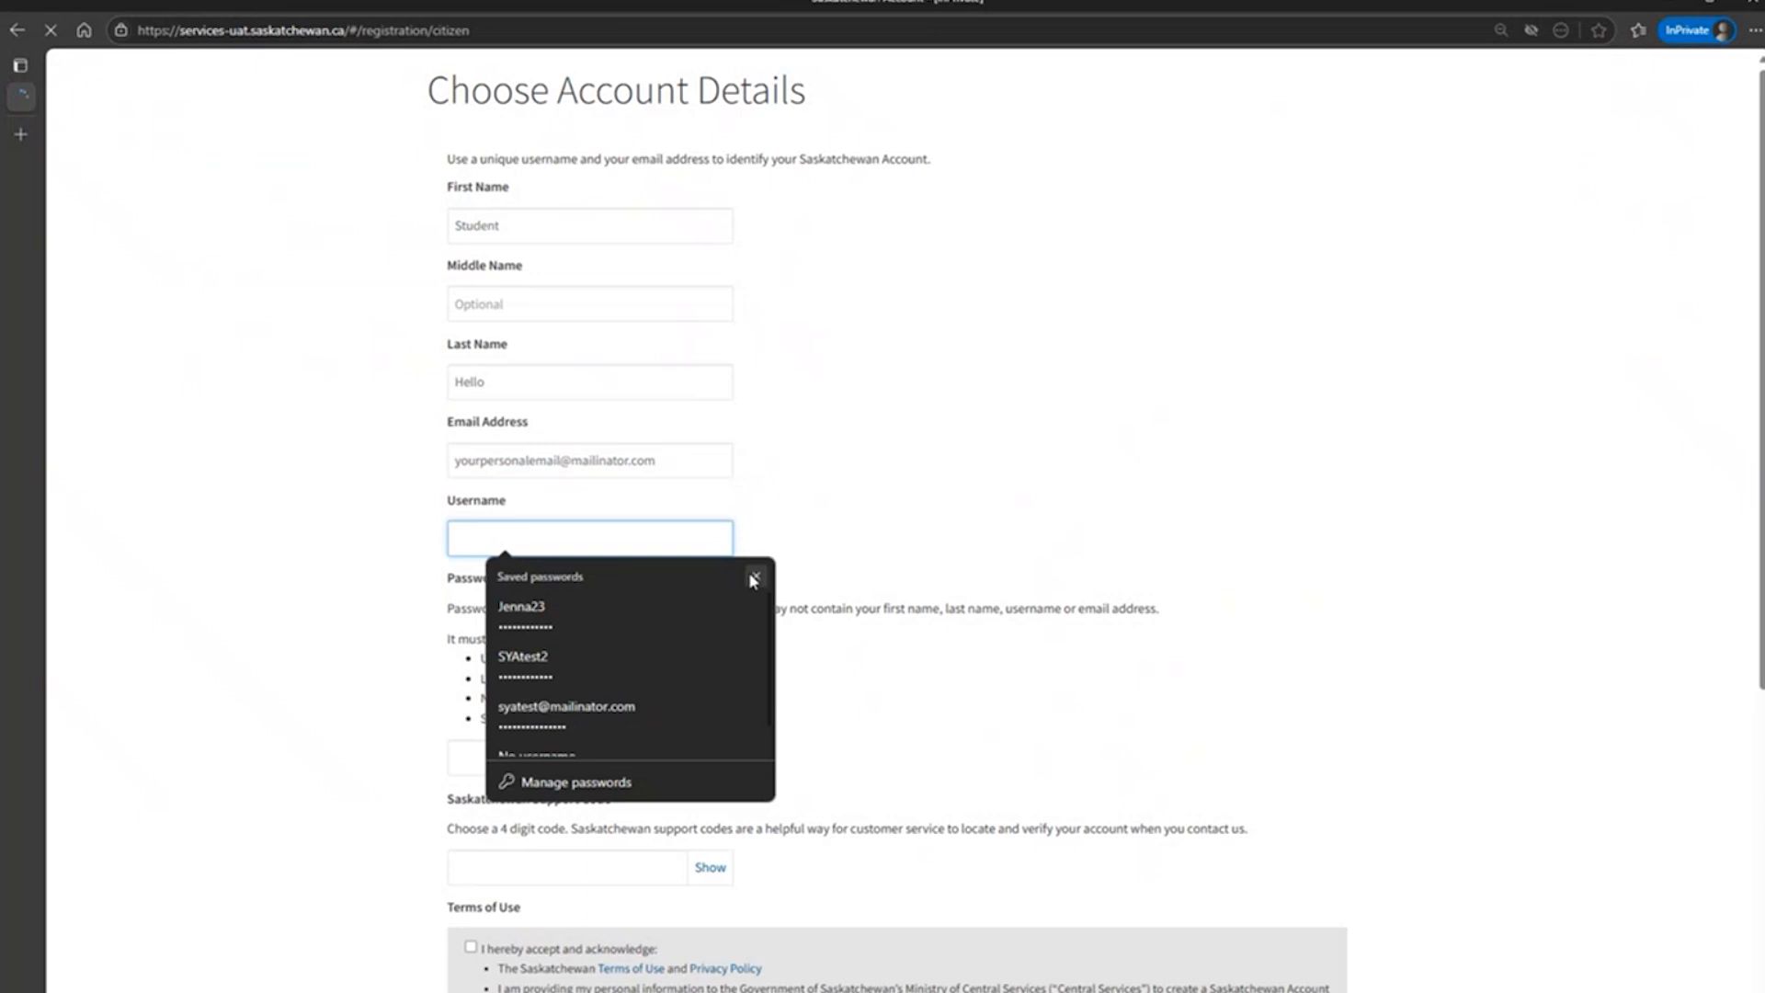
{"action": "left_click", "coordinate": [754, 577]}
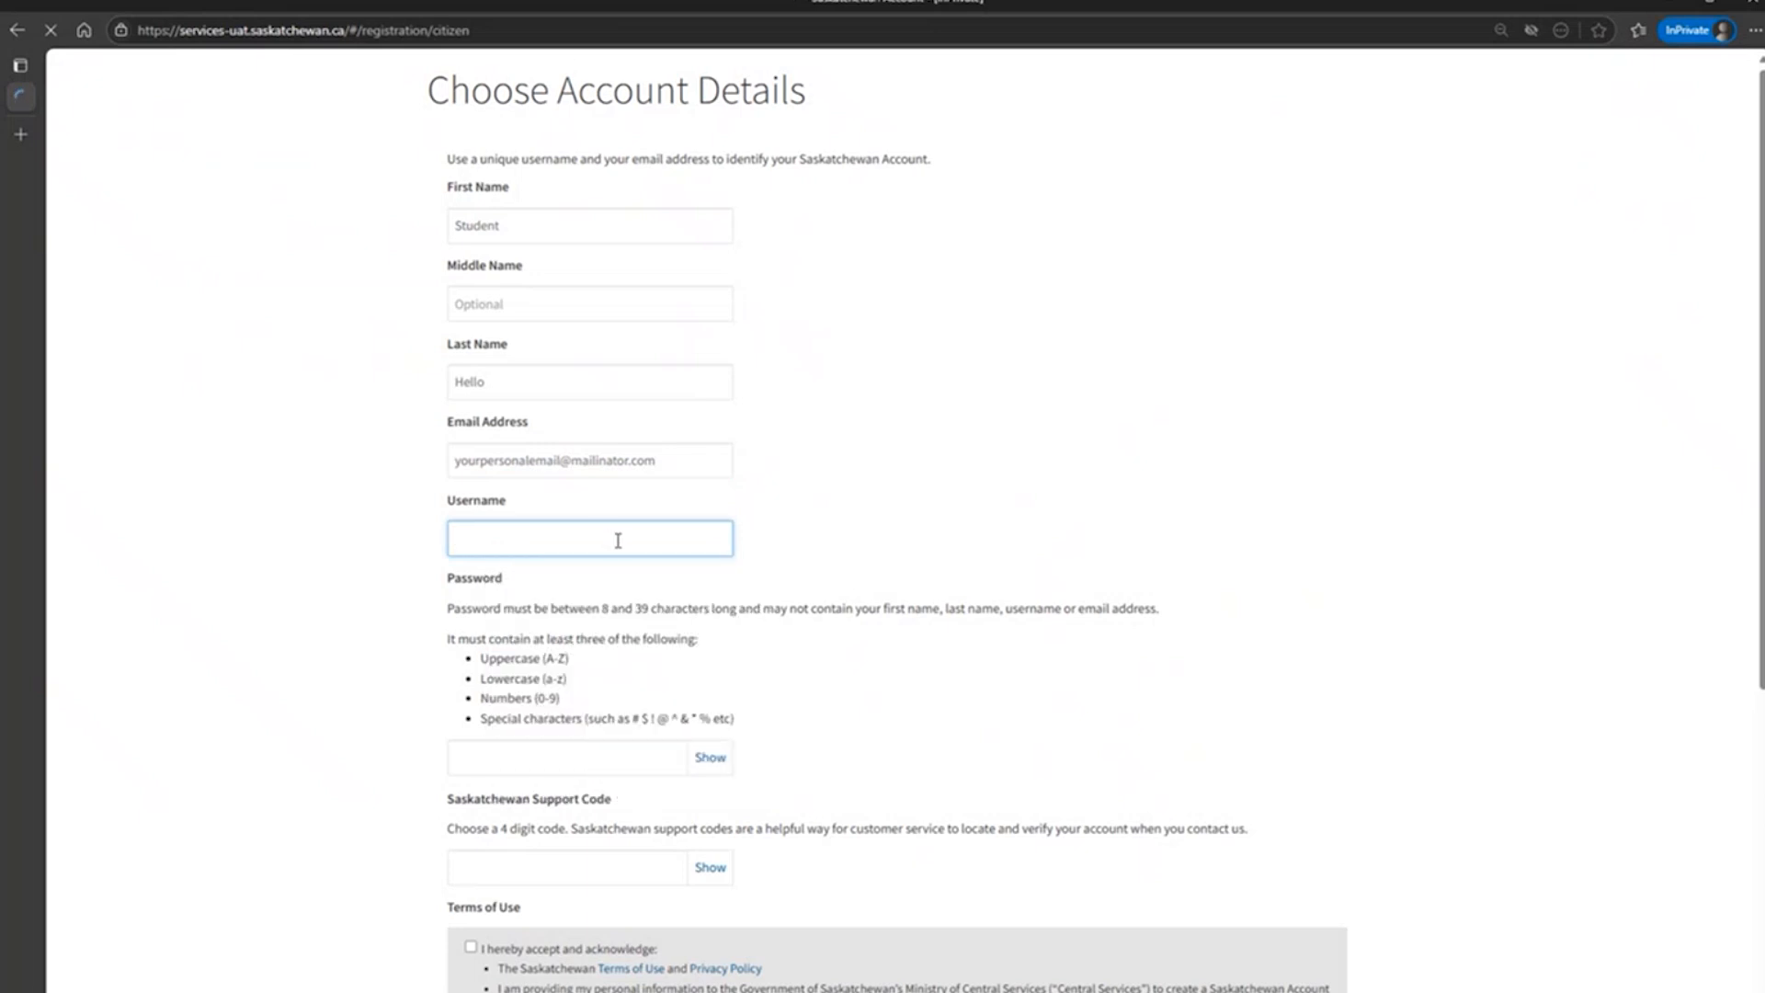
{"action": "type", "text": "Student Hello"}
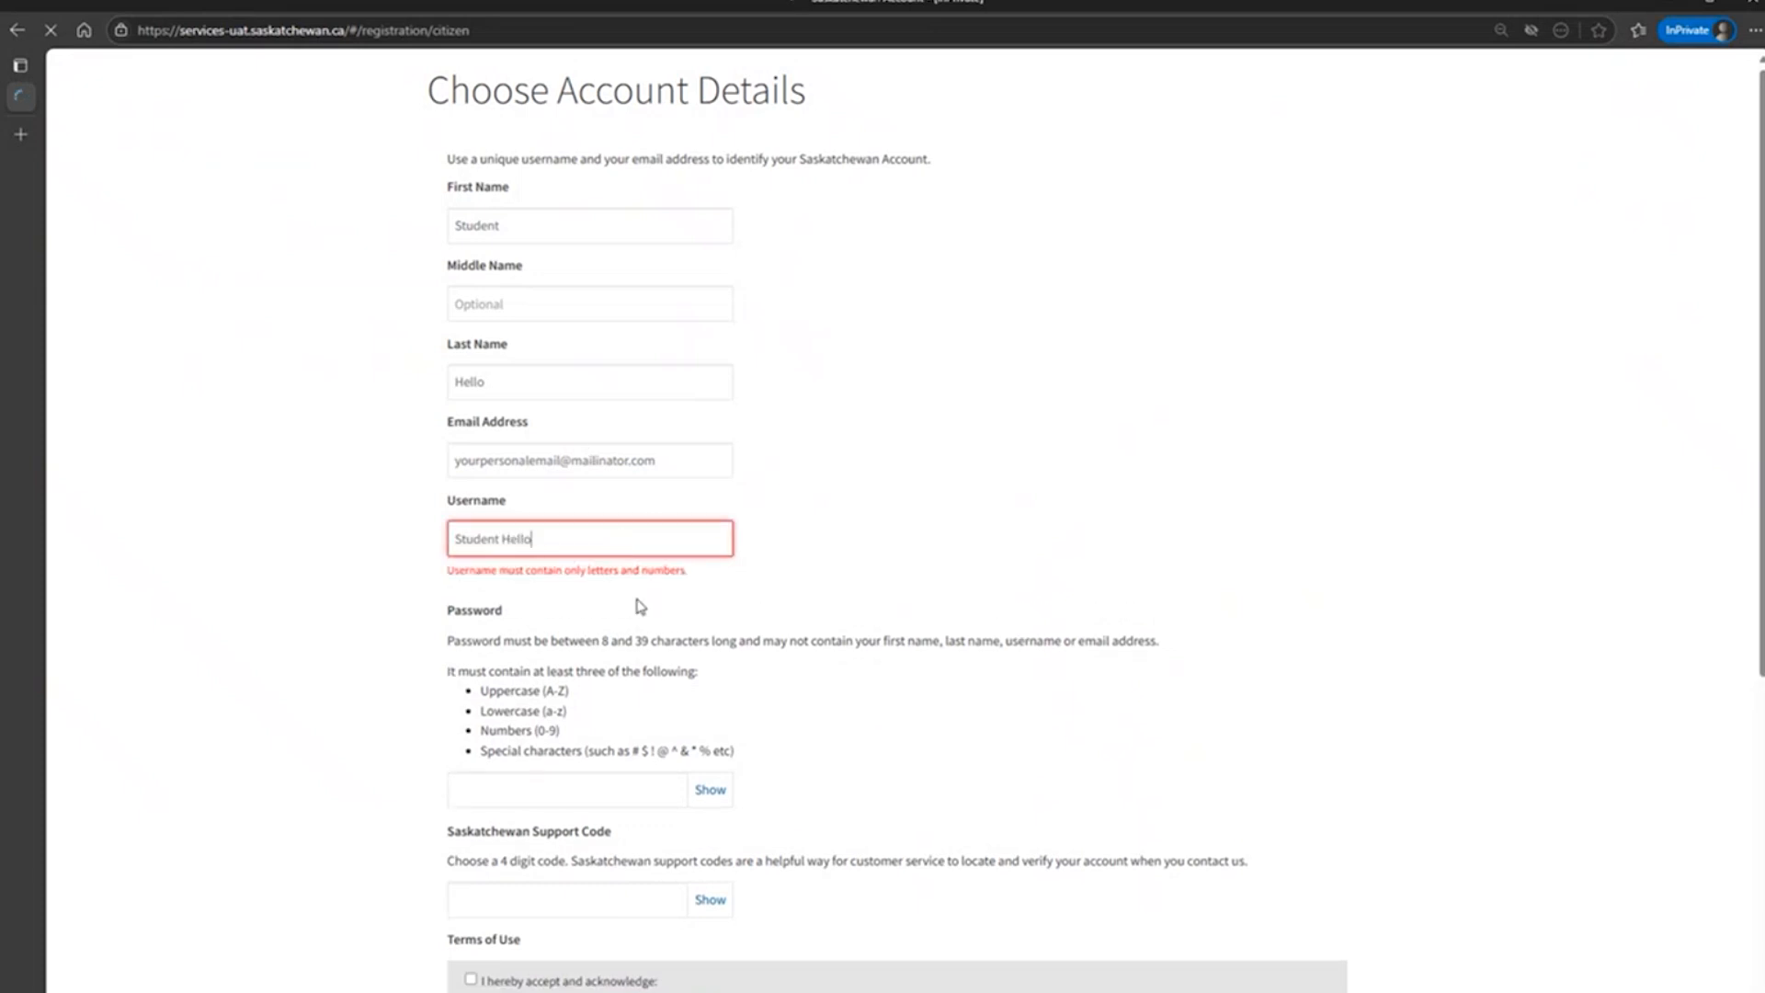
{"action": "left_click", "coordinate": [505, 540]}
{"action": "key", "text": "BackSpace"}
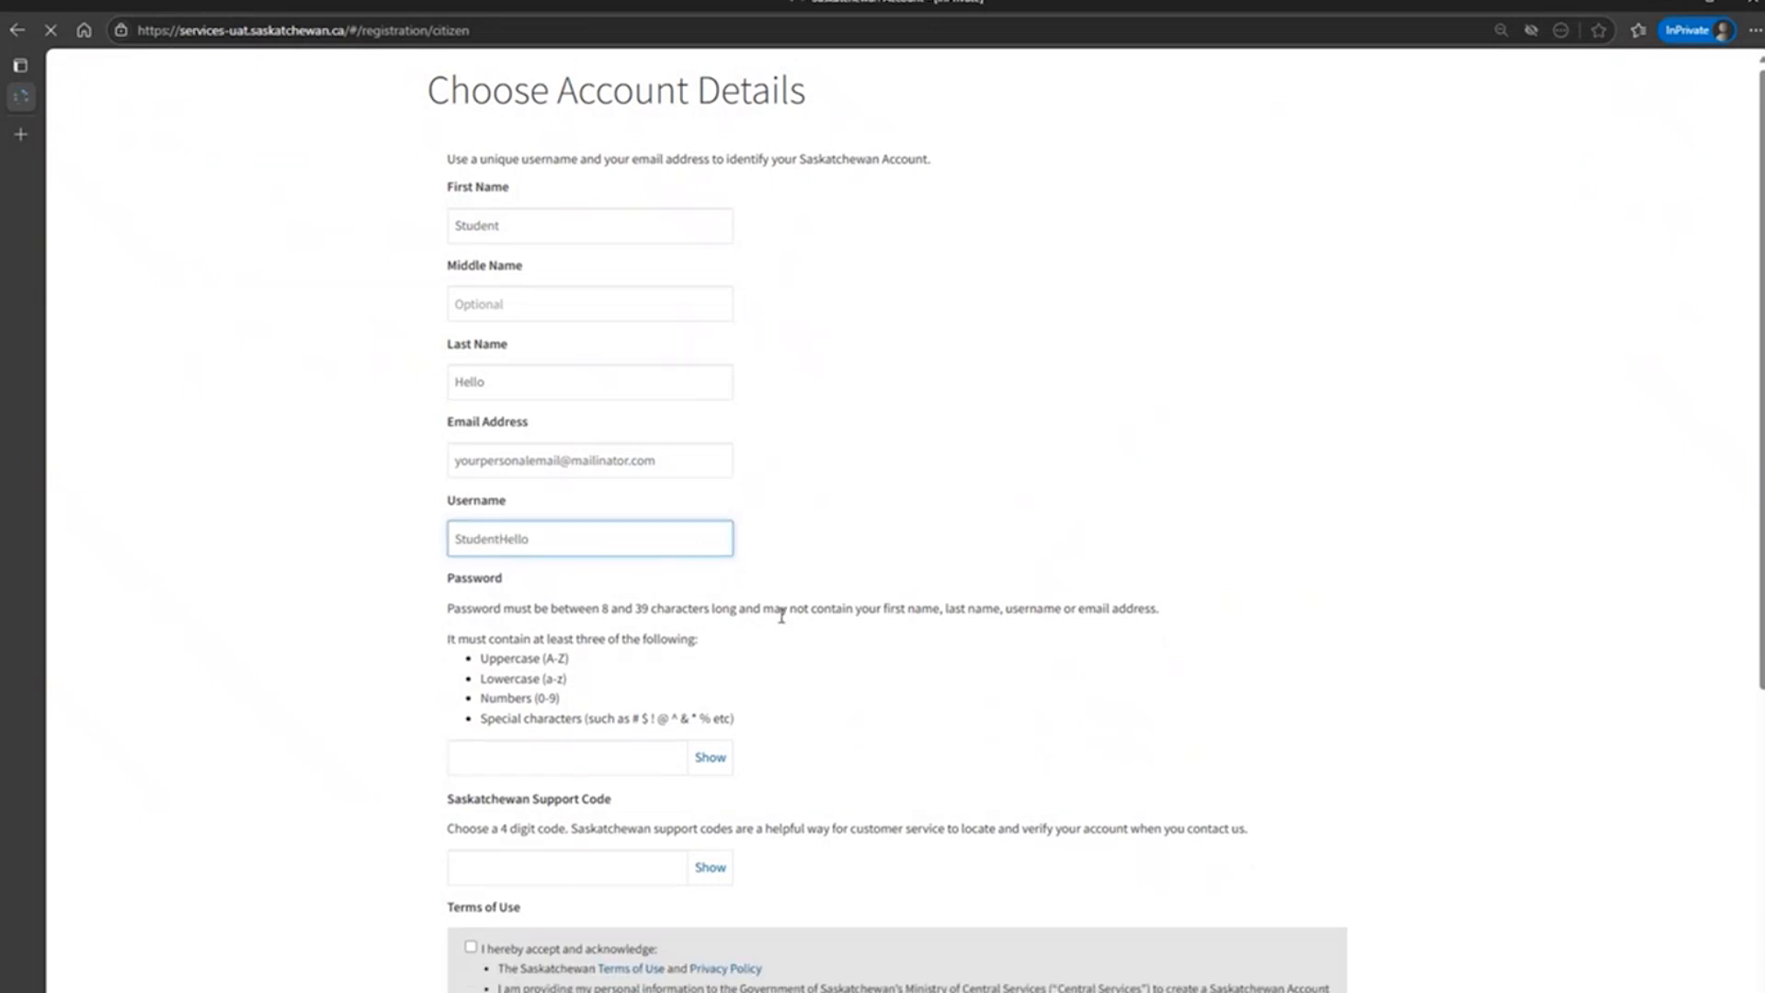
Enter an account password that includes upper- and lowercase letters, a number or a special character.
{"action": "scroll", "coordinate": [832, 620], "scroll_direction": "down", "scroll_amount": 1}
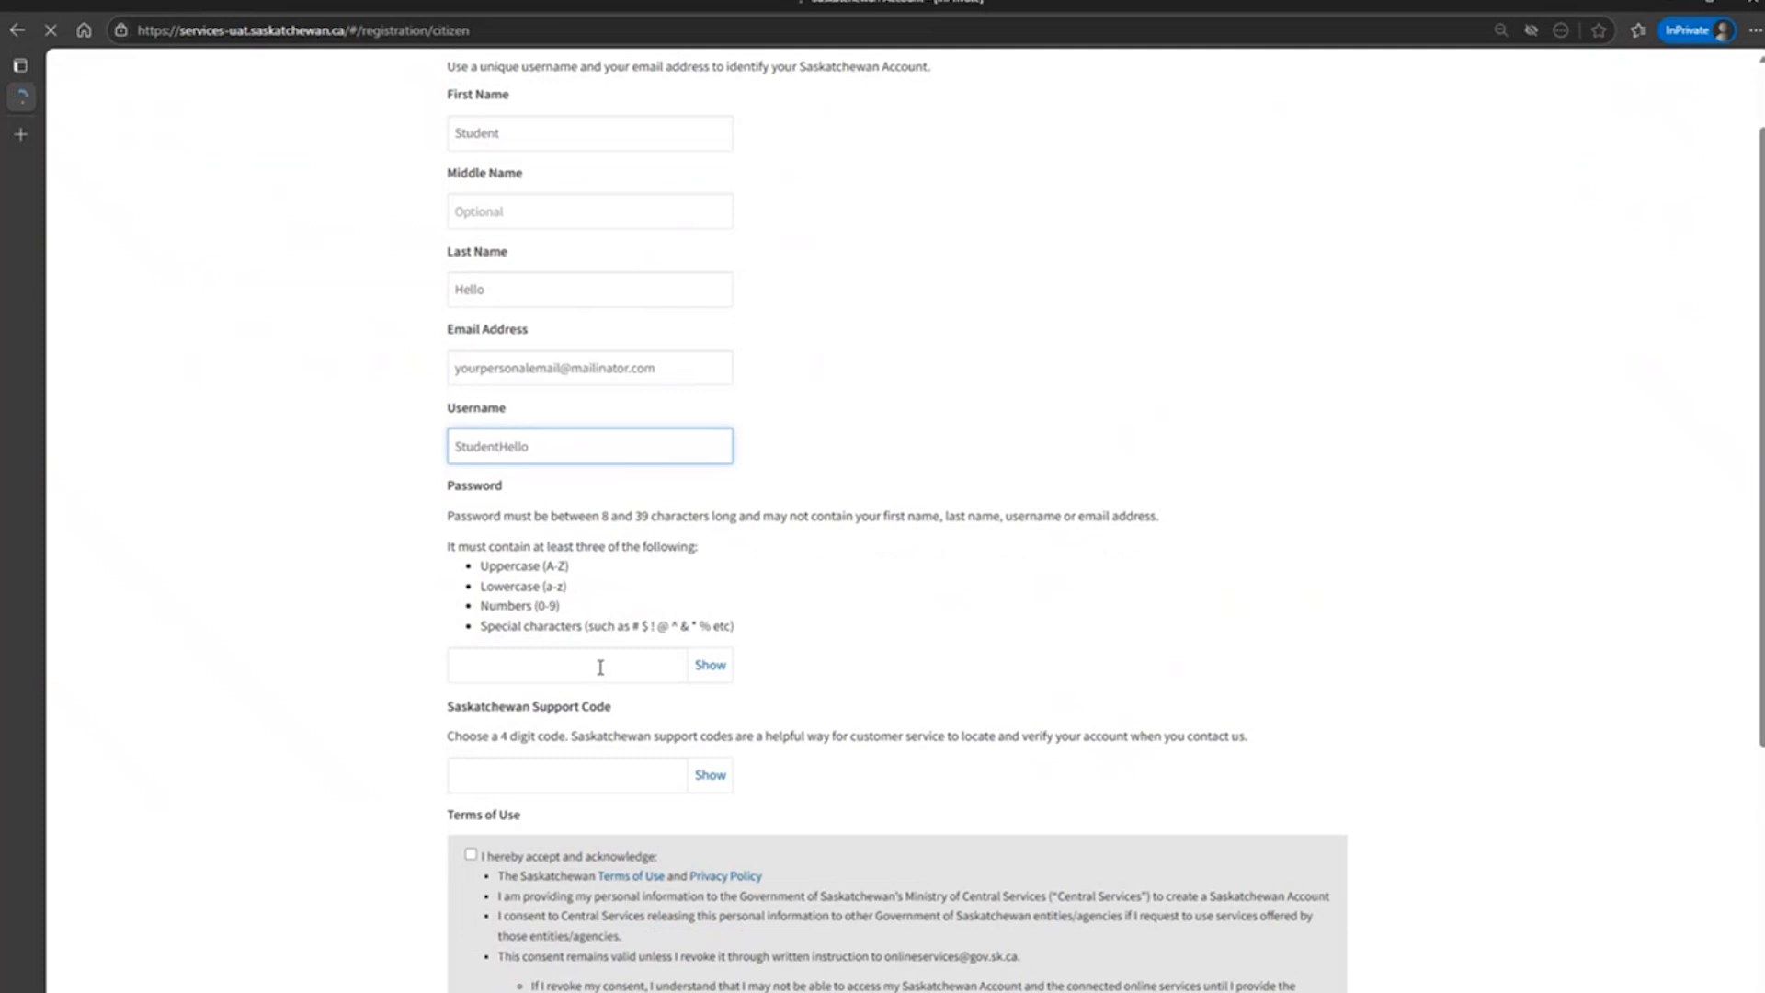
{"action": "left_click", "coordinate": [600, 667]}
{"action": "left_click", "coordinate": [757, 703]}
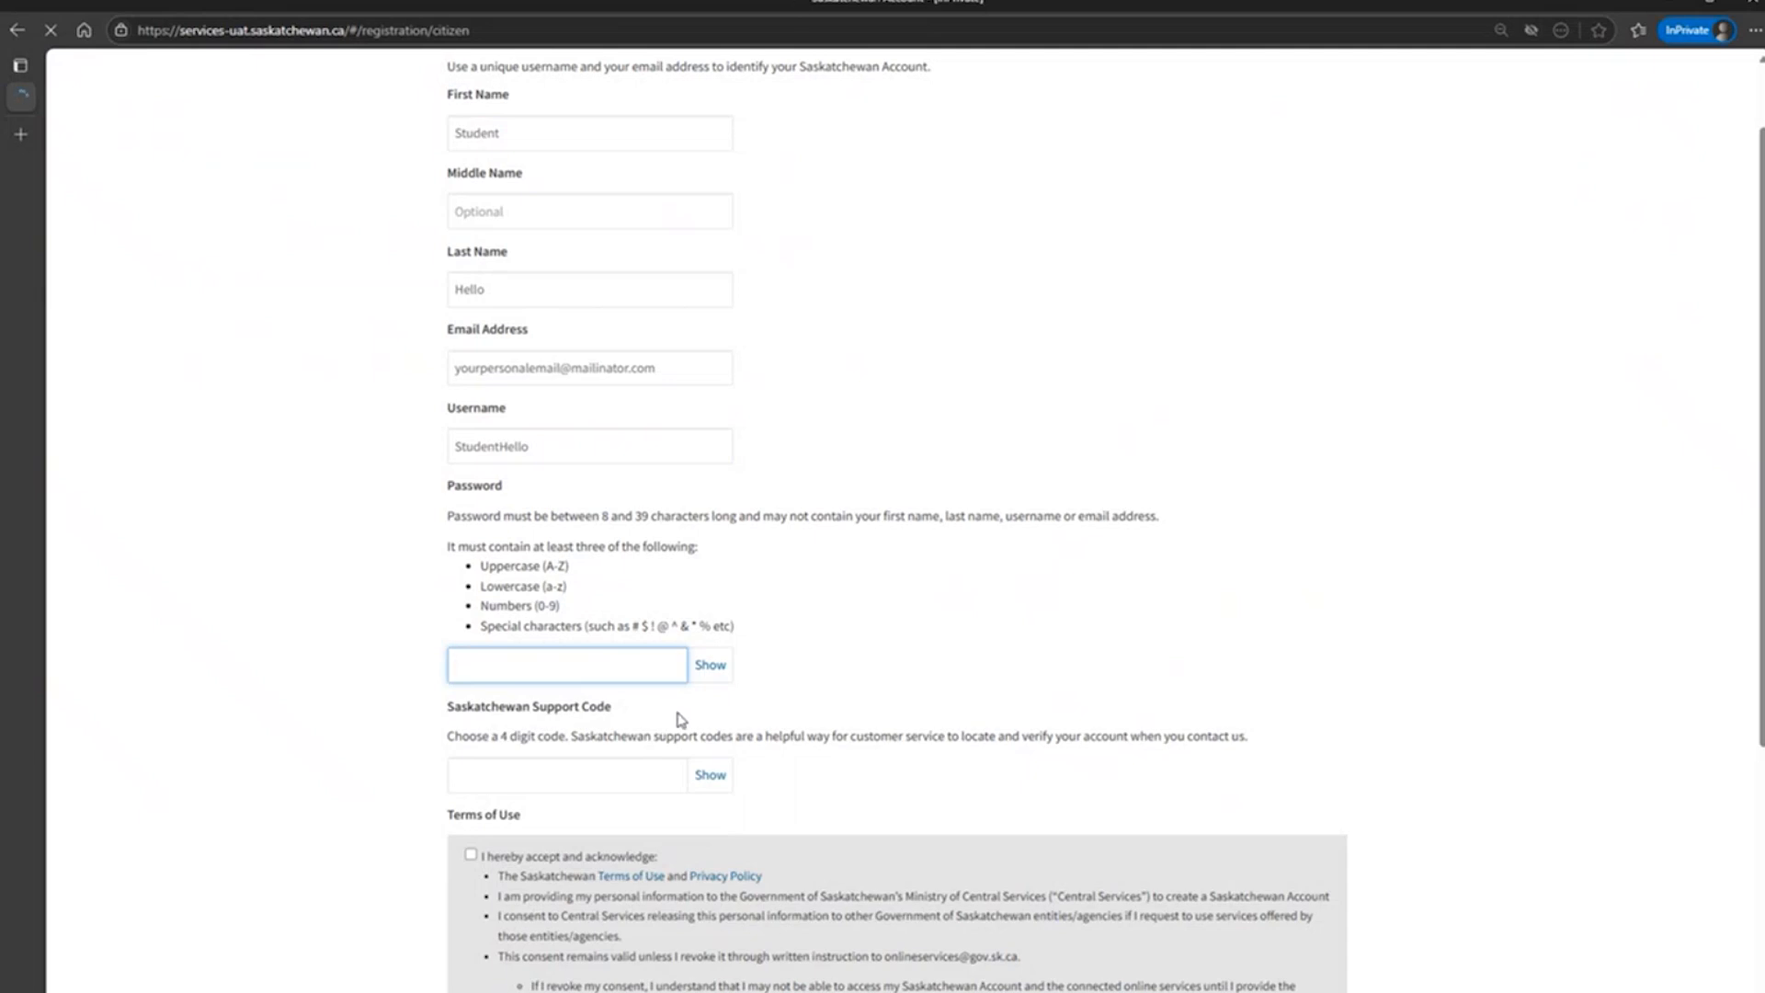
{"action": "type", "text": "•••••••••"}
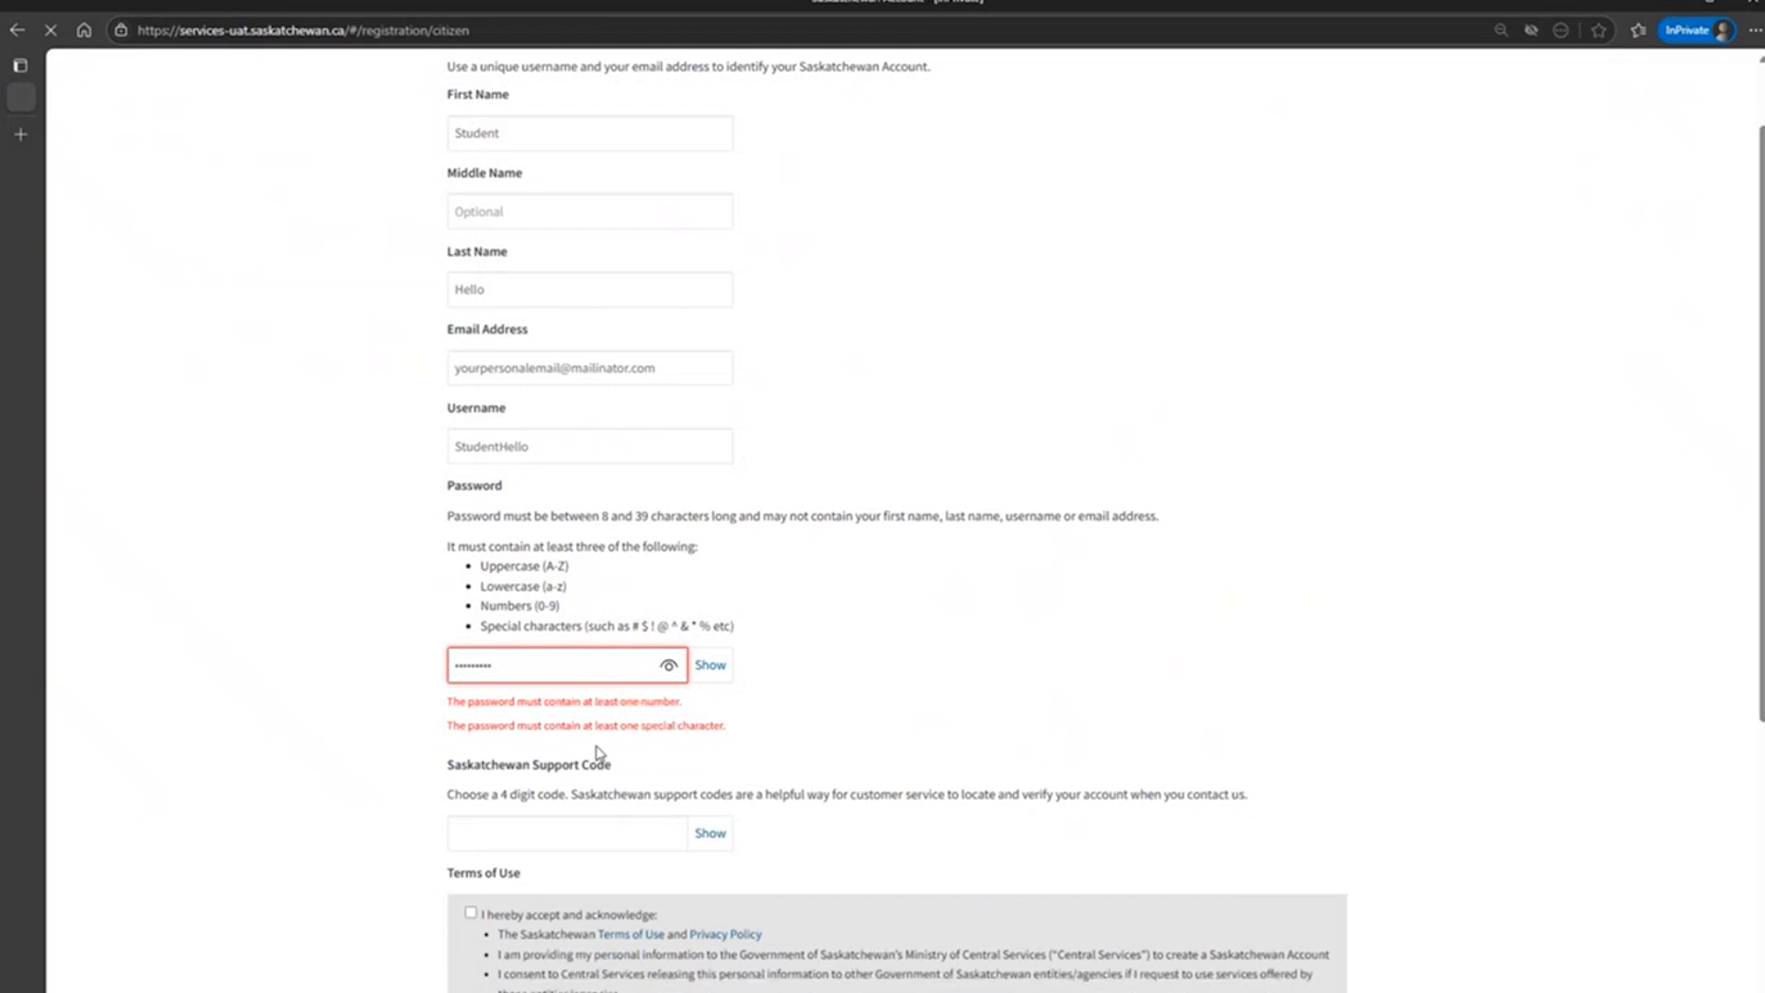
{"action": "type", "text": "••"}
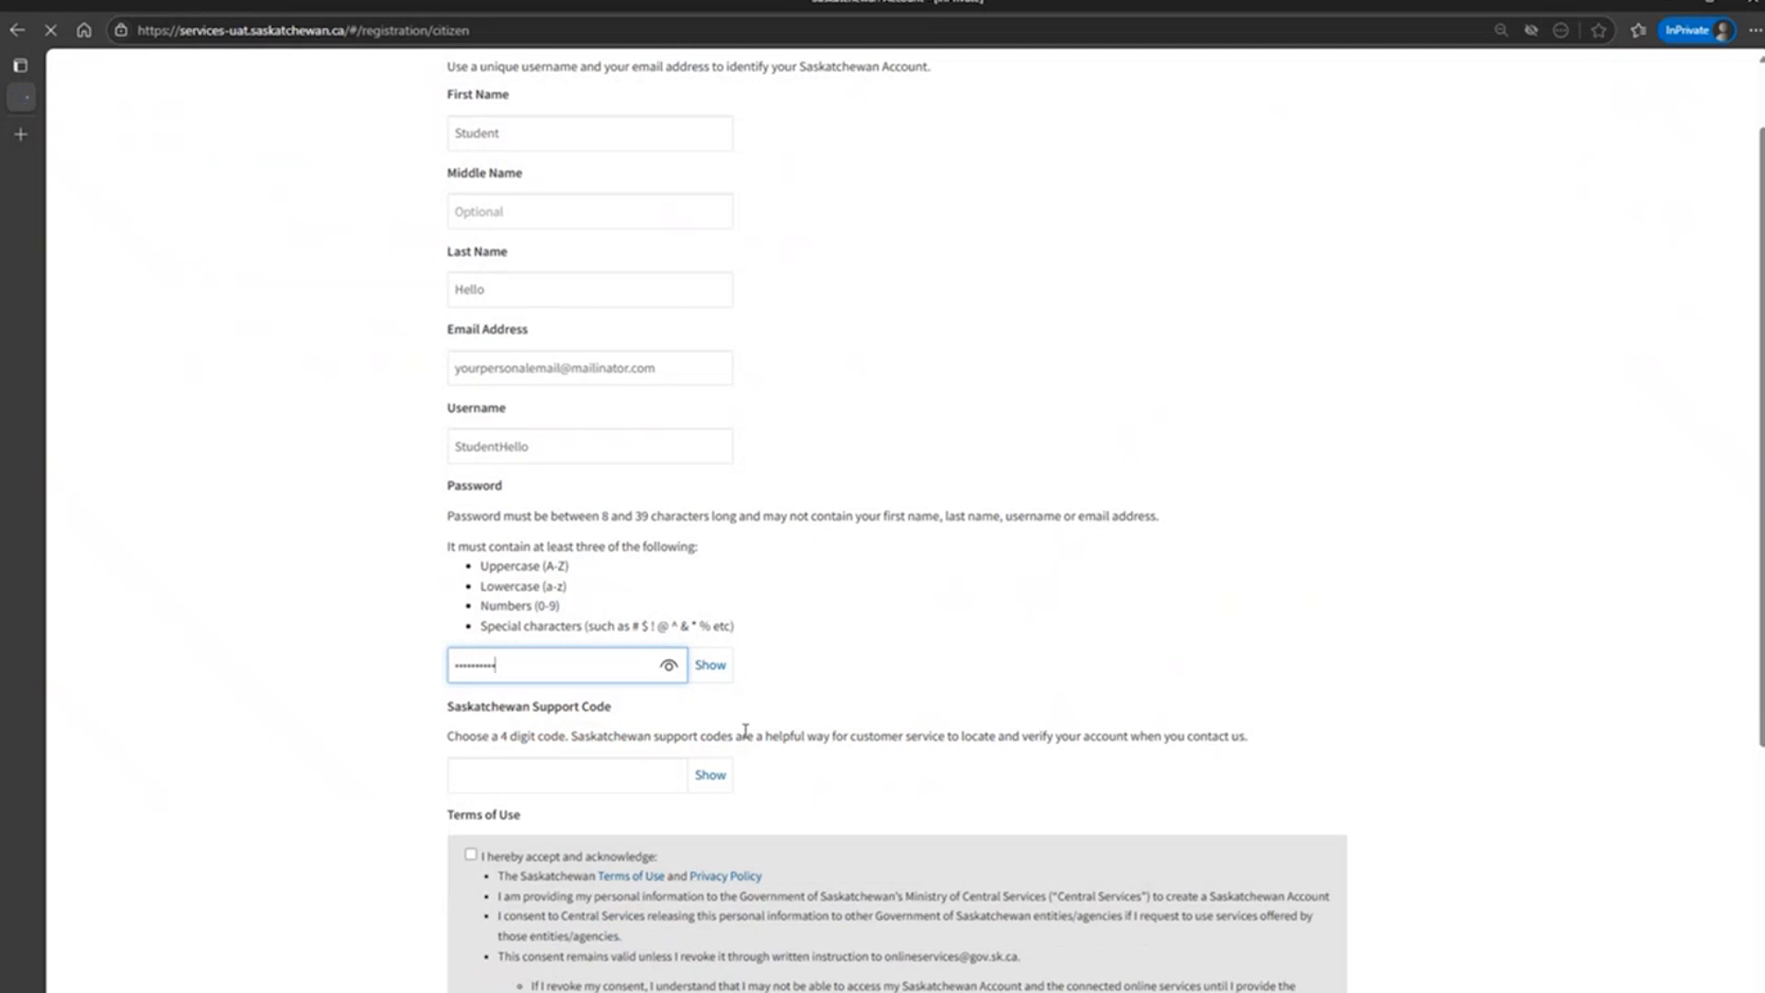
Enter the four-digit Saskatchewan Support Code and accept the Terms of Use.
{"action": "left_click", "coordinate": [571, 772]}
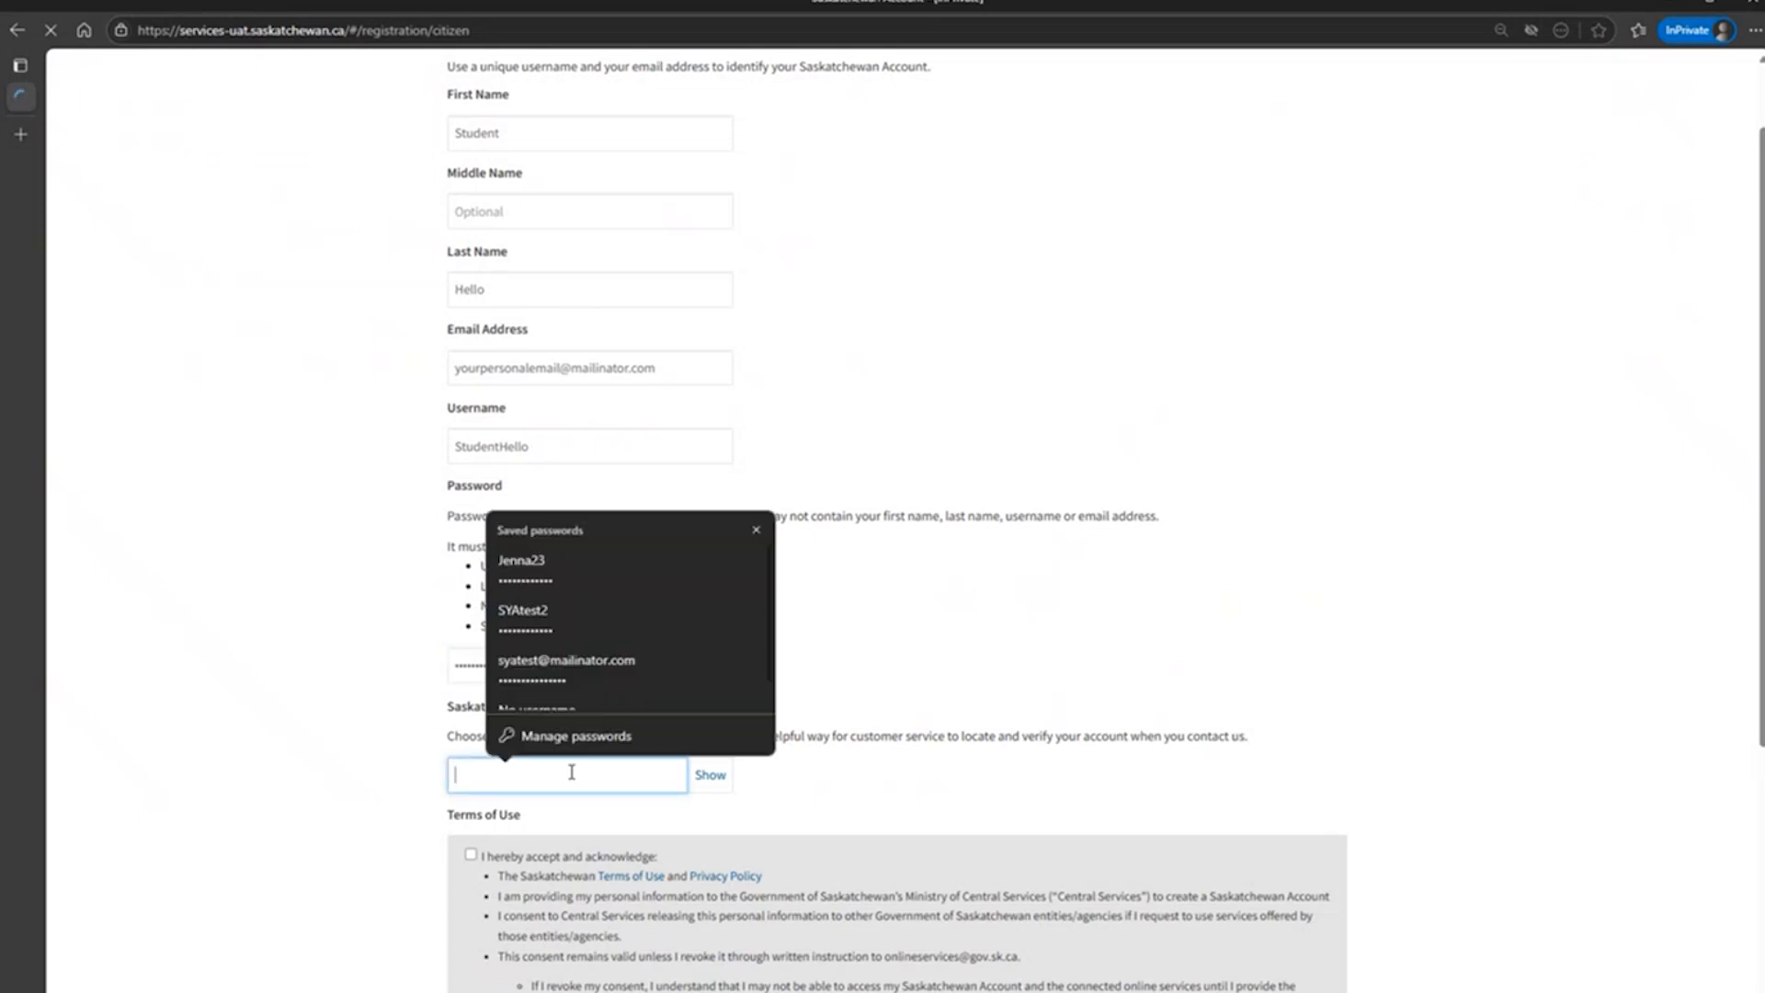
{"action": "key", "text": "Escape"}
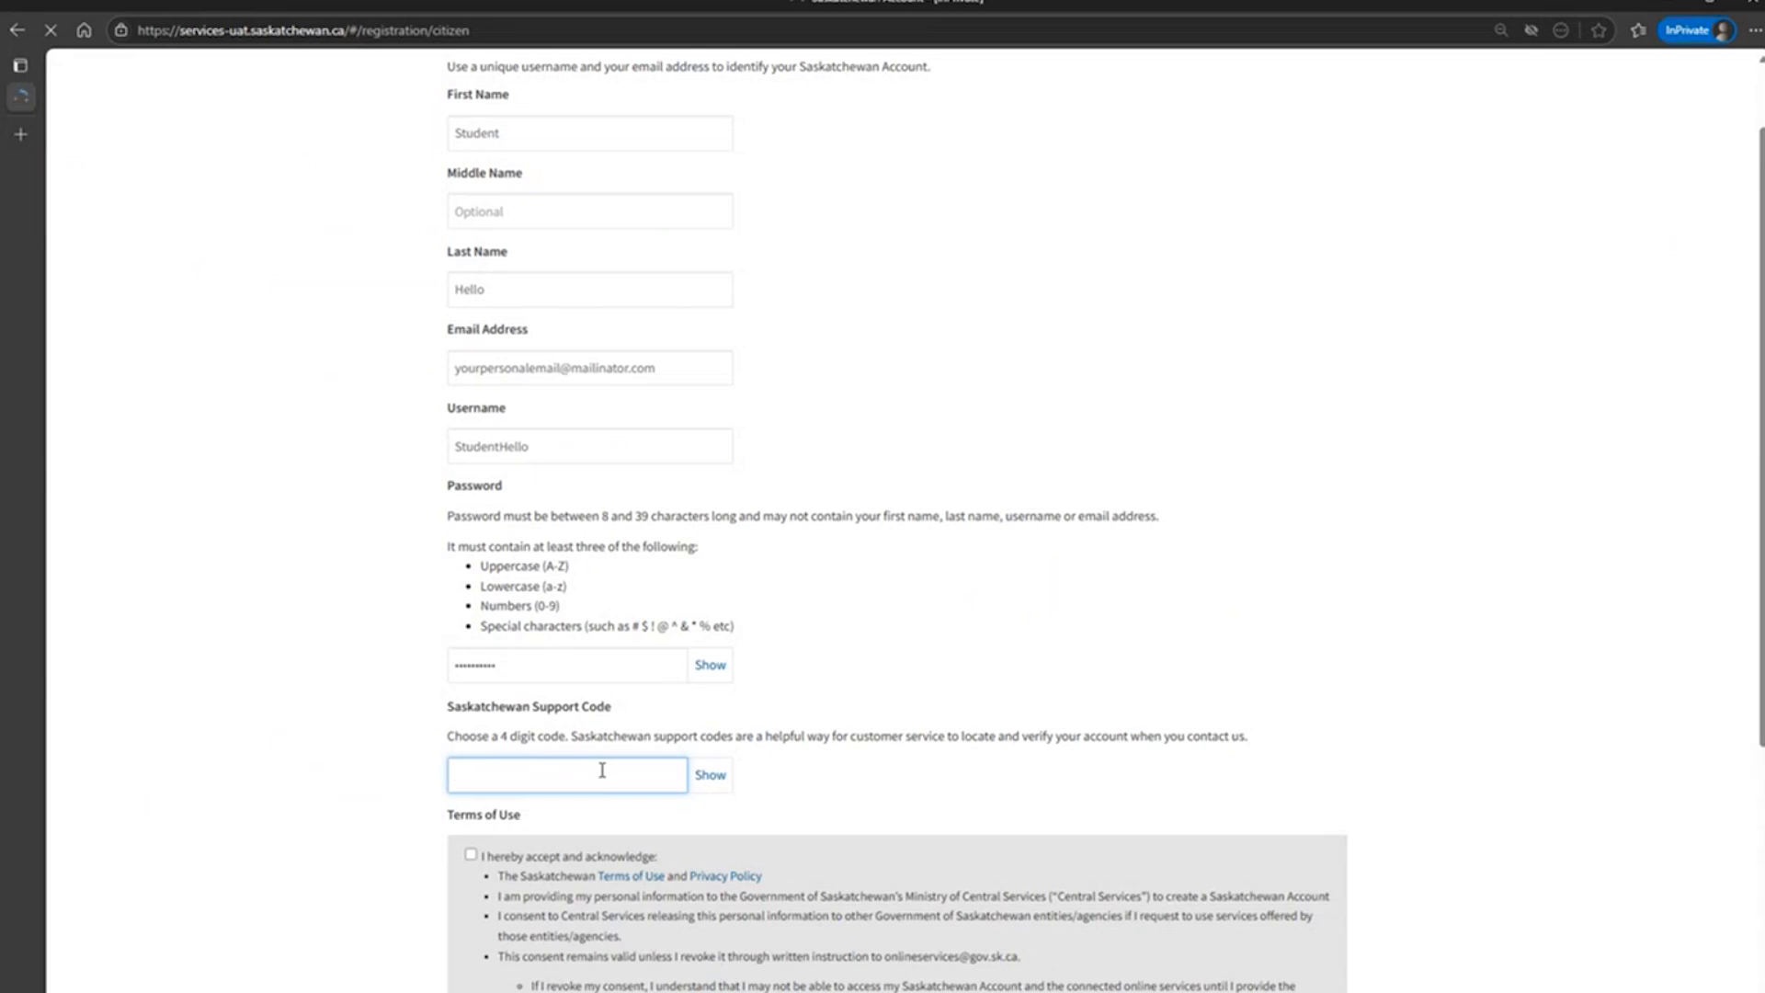
{"action": "type", "text": "••••"}
{"action": "scroll", "coordinate": [934, 472], "scroll_direction": "down", "scroll_amount": 4}
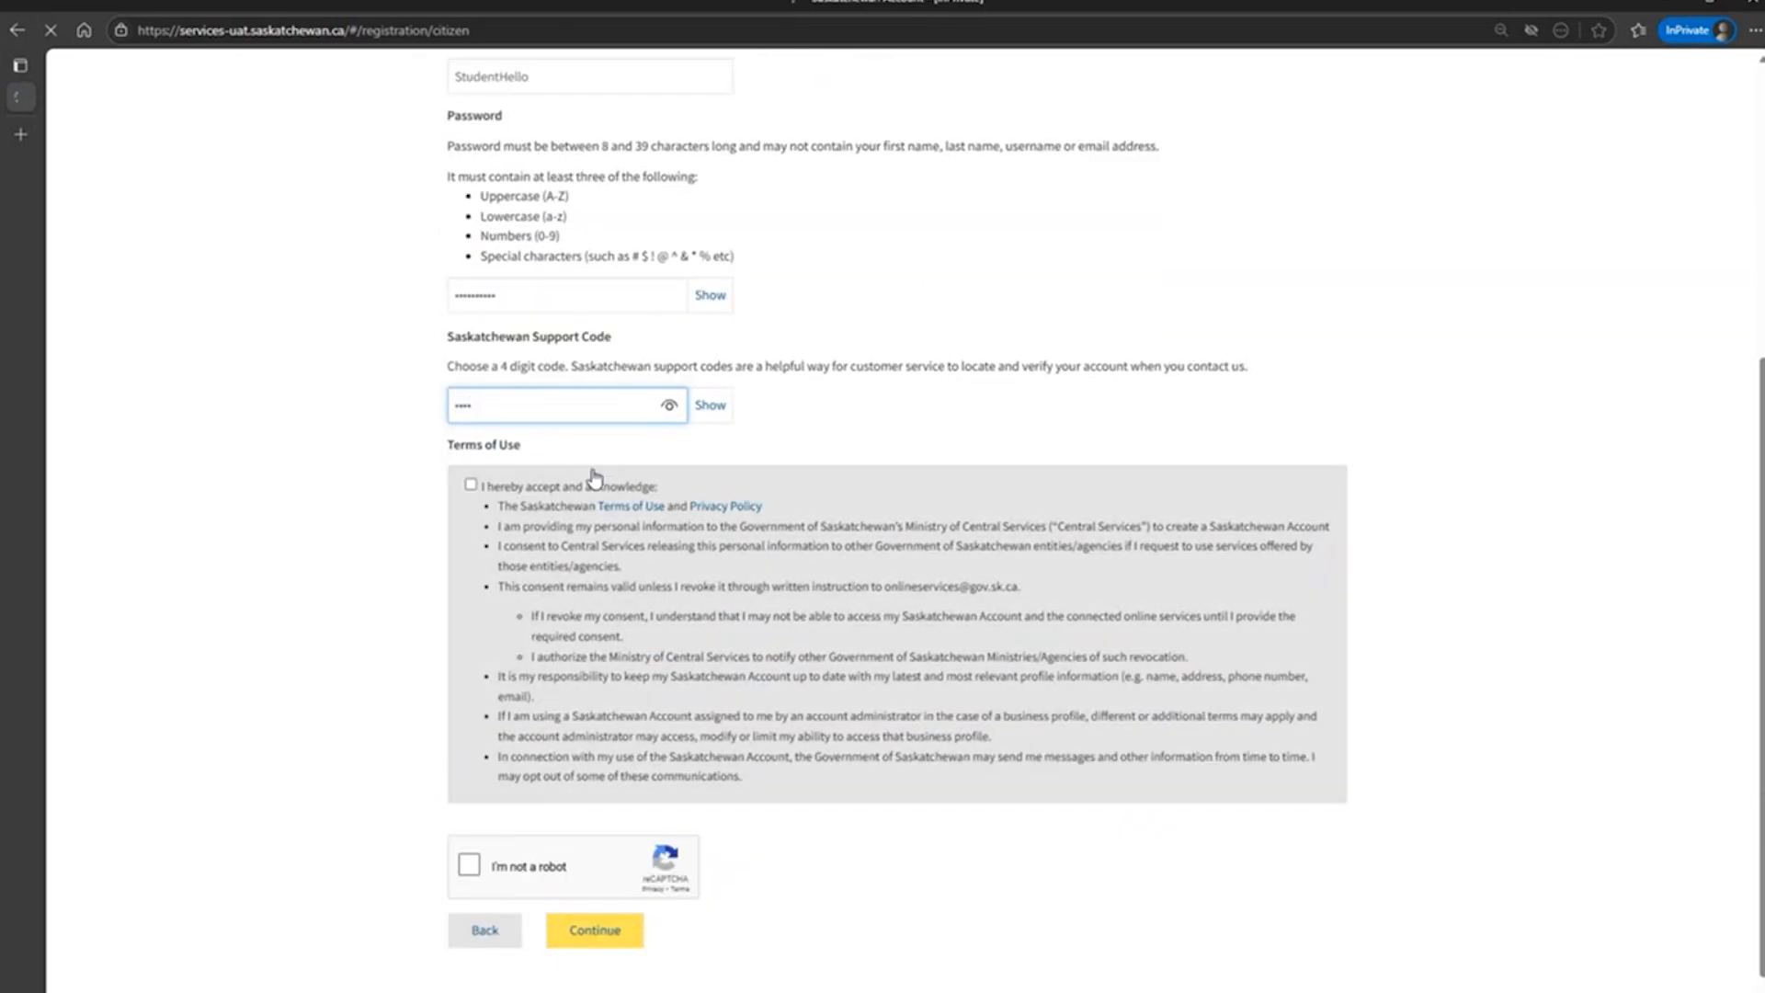
{"action": "left_click", "coordinate": [471, 487]}
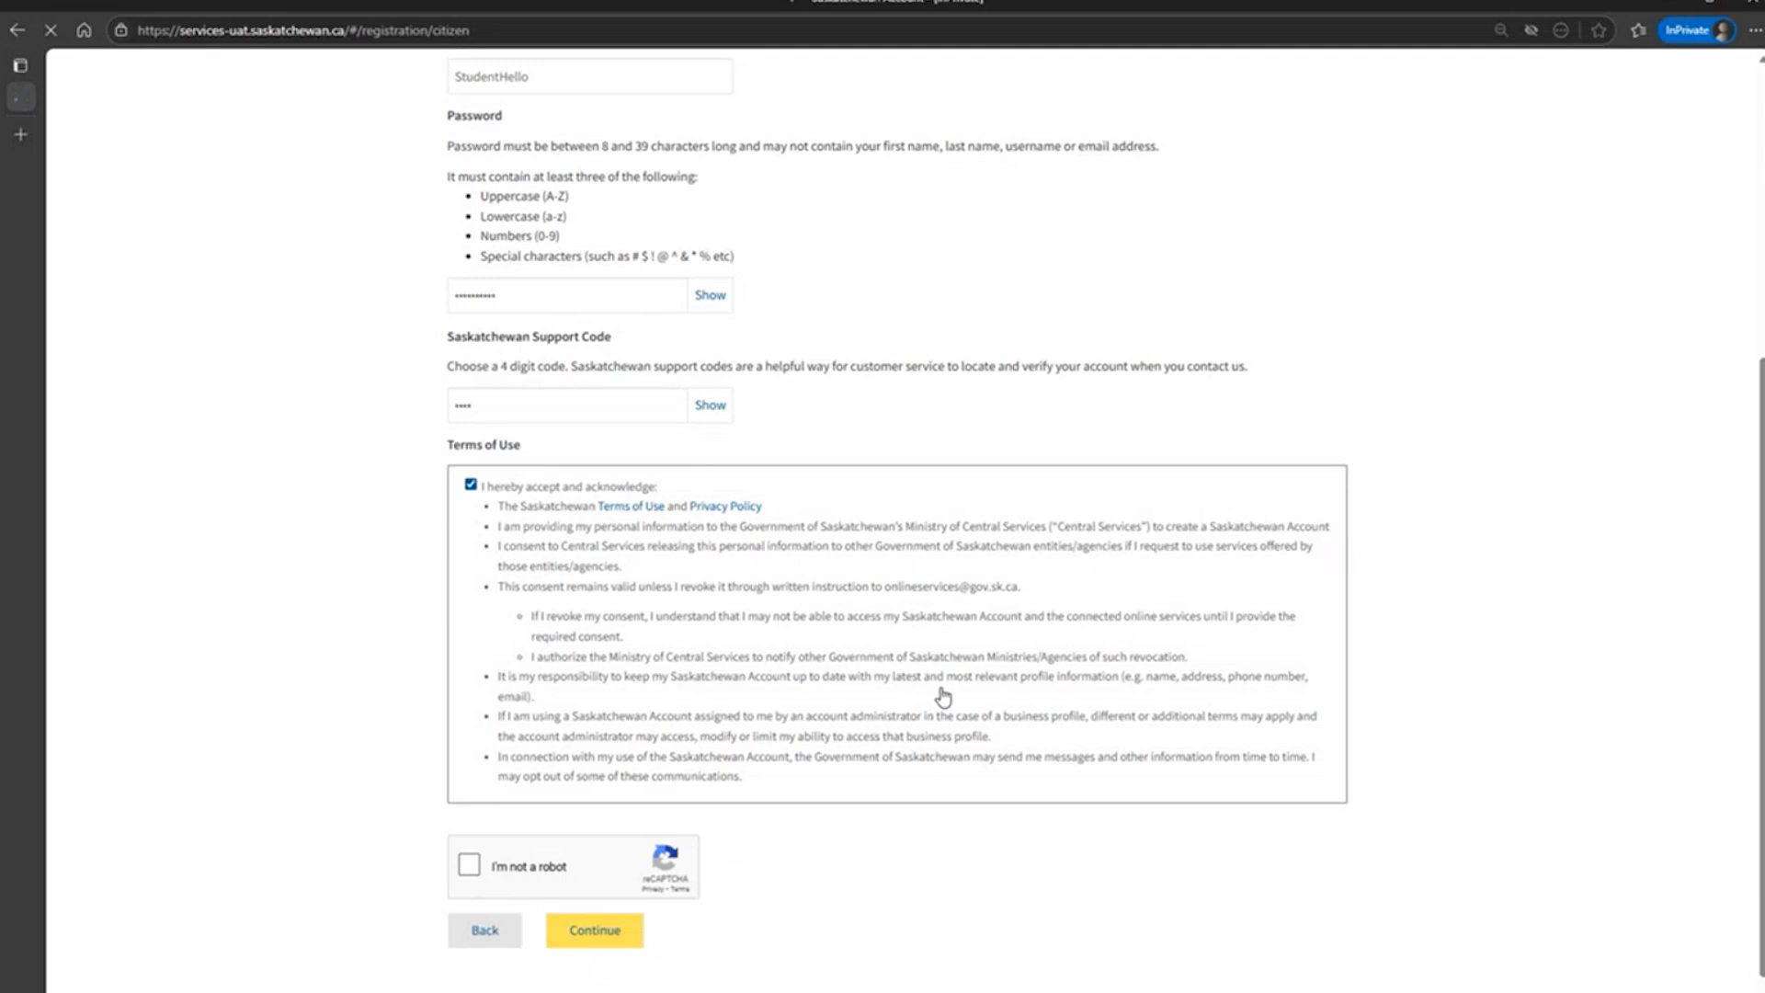
Complete the reCAPTCHA check by selecting the bus images and submit the account details.
{"action": "scroll", "coordinate": [942, 697], "scroll_direction": "down", "scroll_amount": 1}
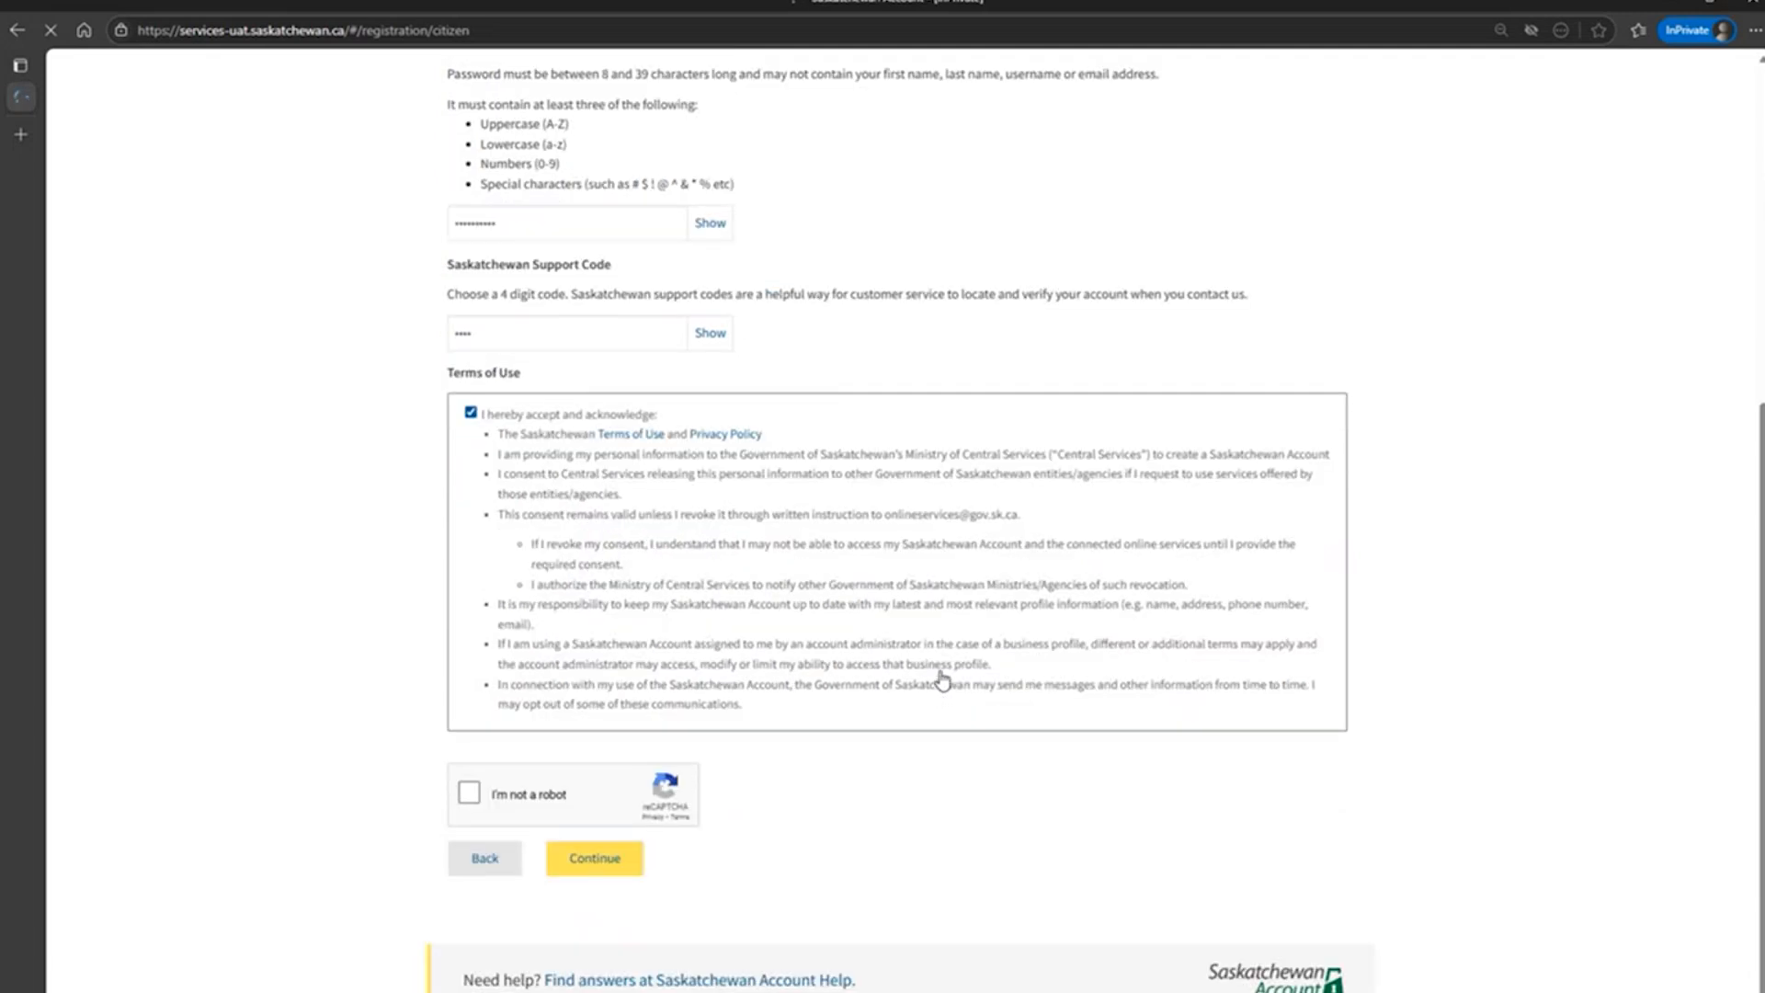
{"action": "left_click", "coordinate": [470, 794]}
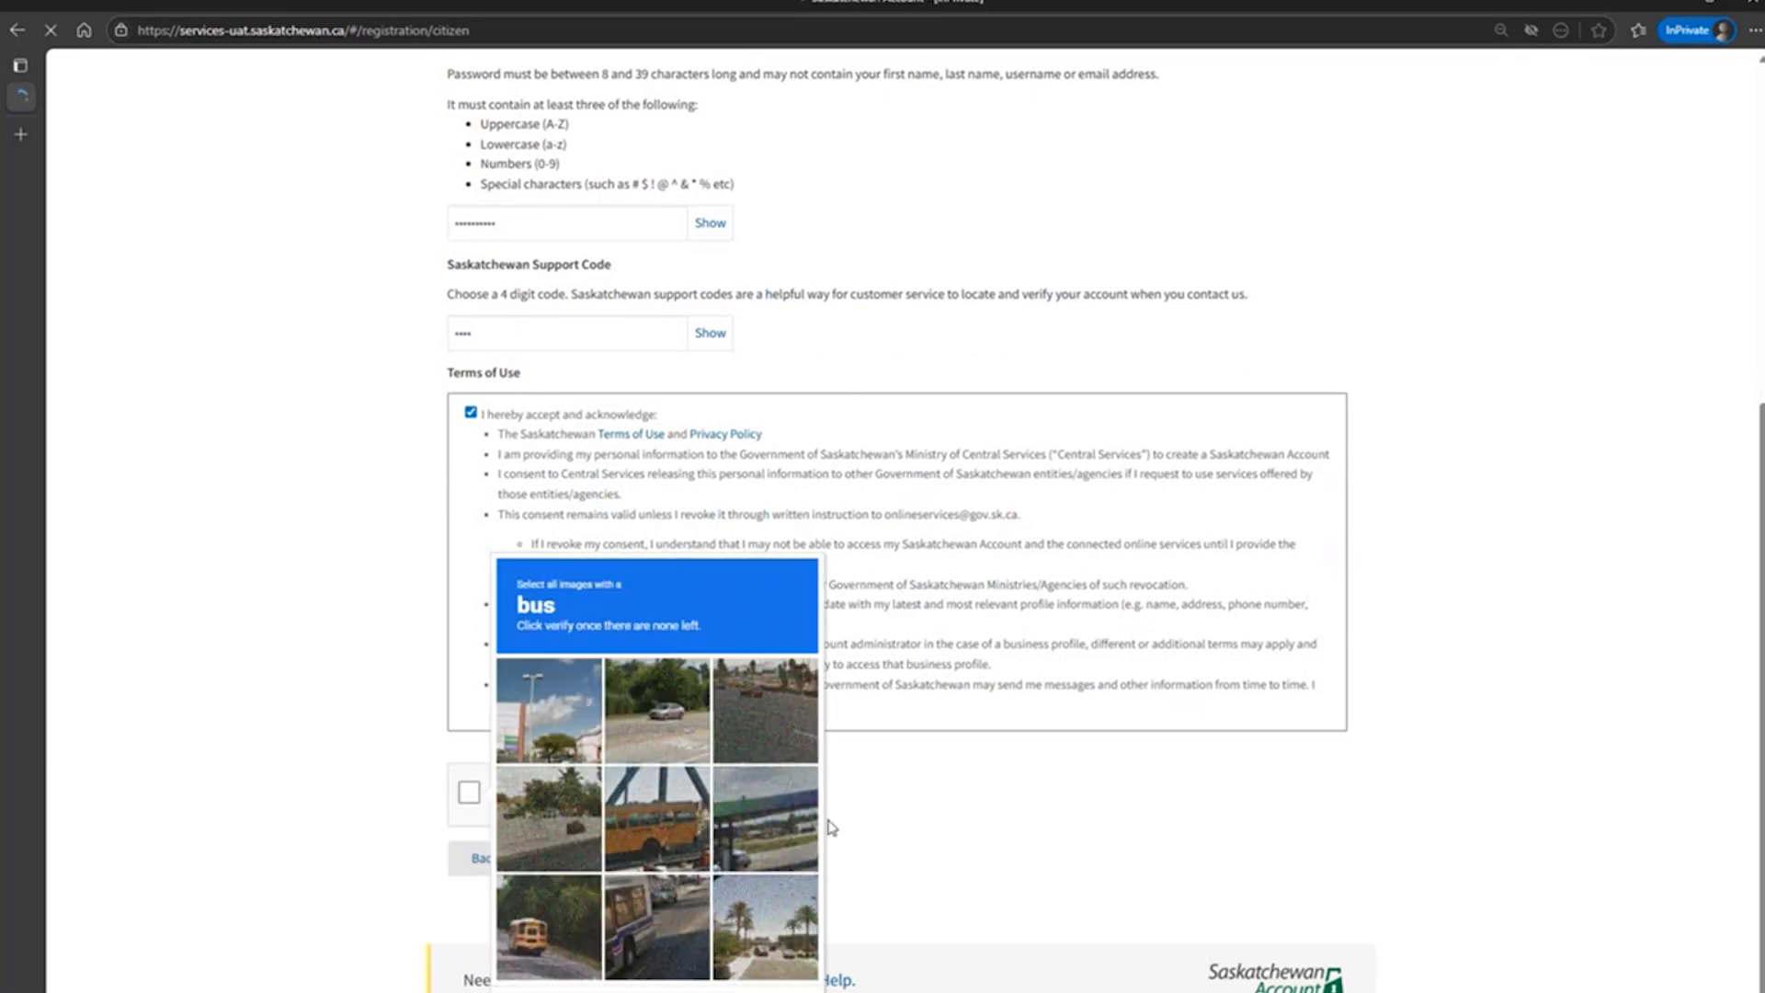
{"action": "left_click", "coordinate": [559, 925]}
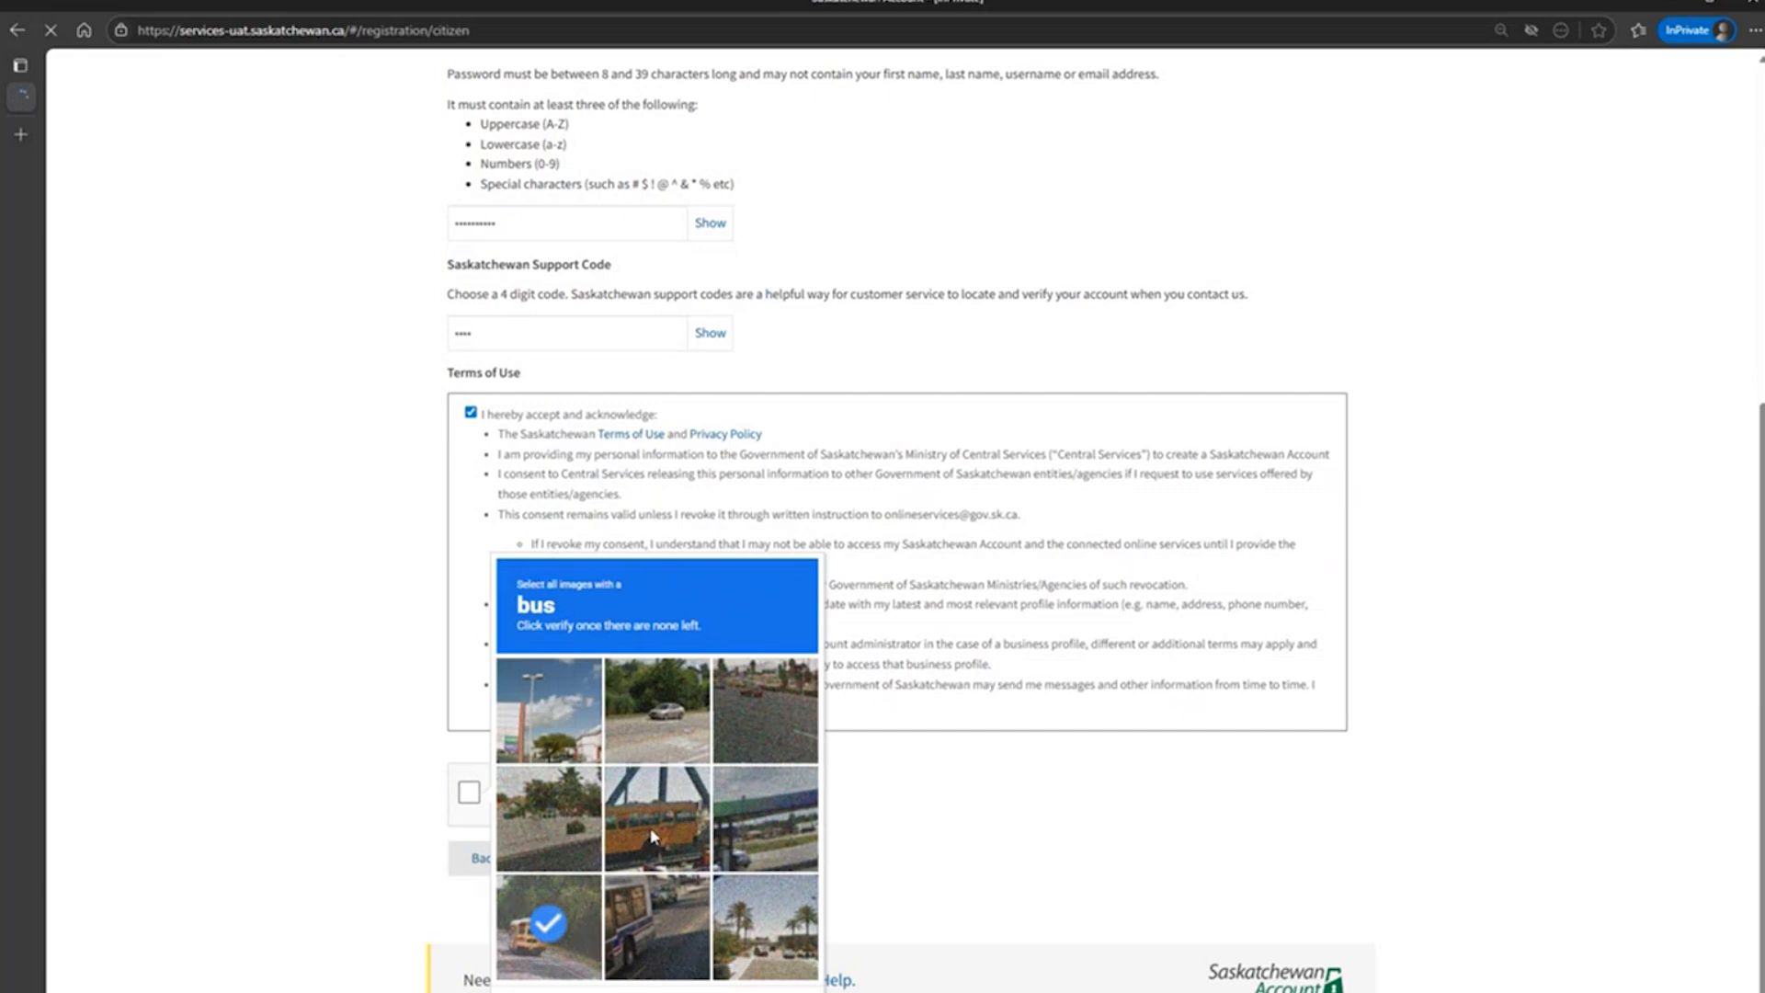
{"action": "left_click", "coordinate": [657, 834]}
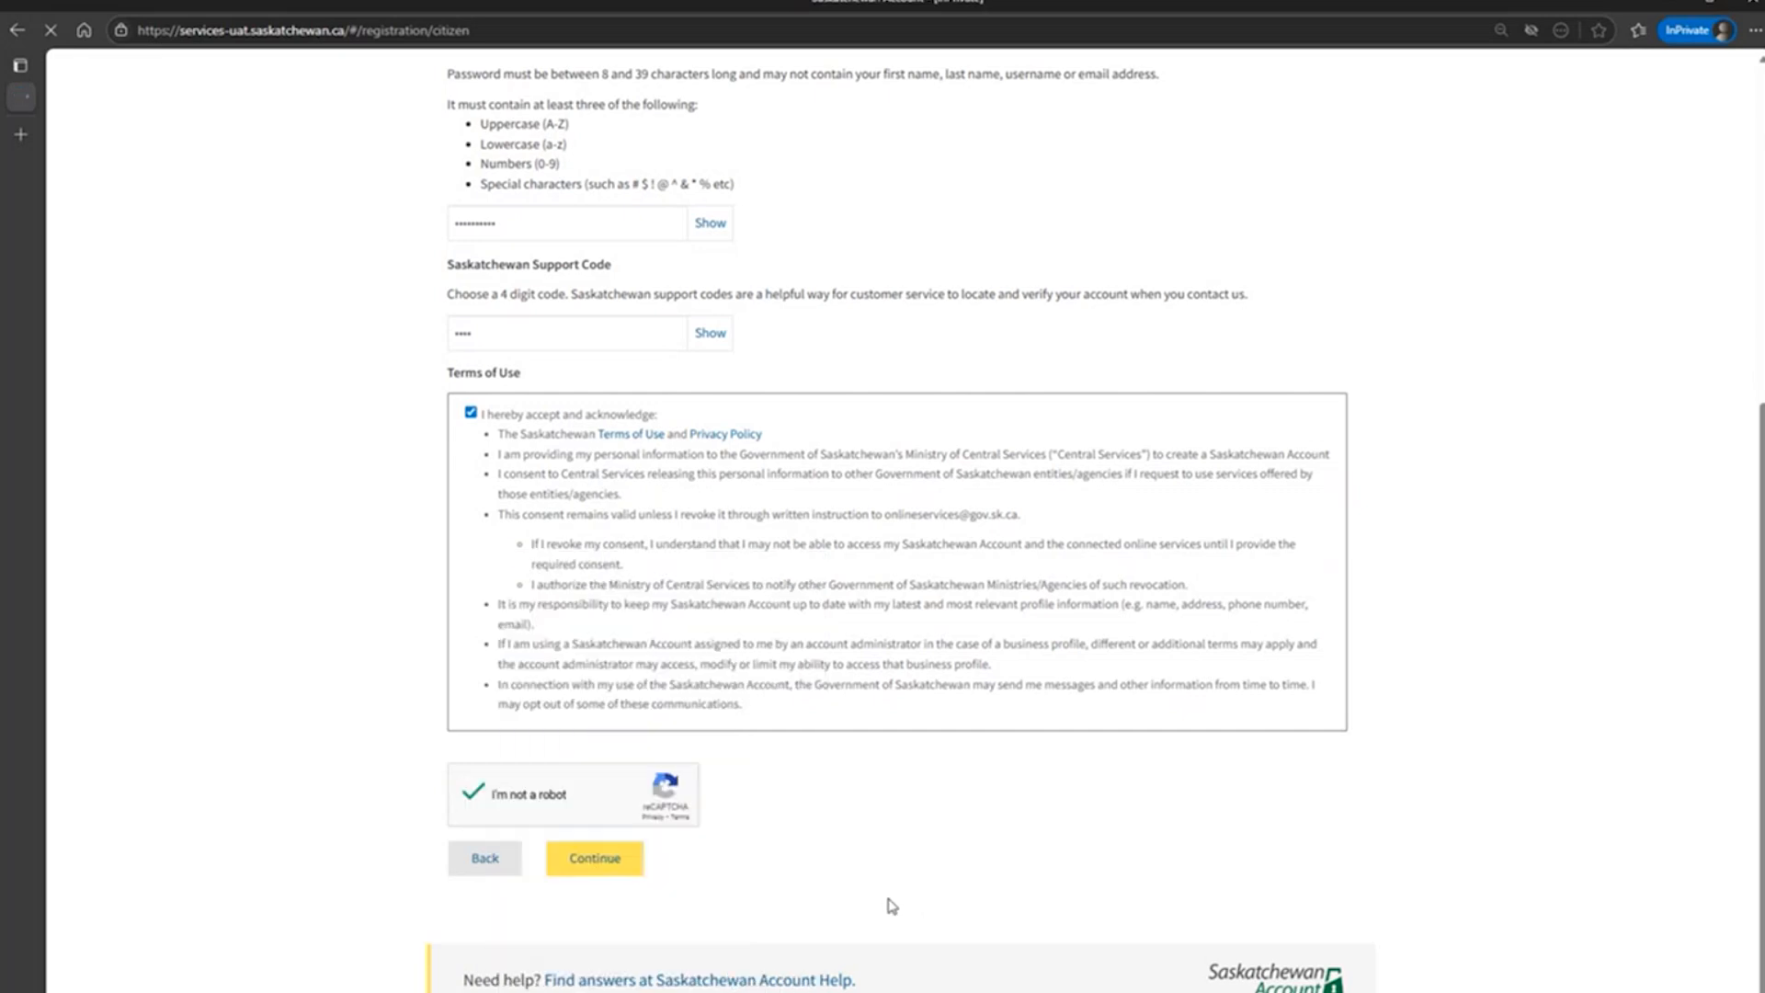
{"action": "left_click", "coordinate": [597, 859]}
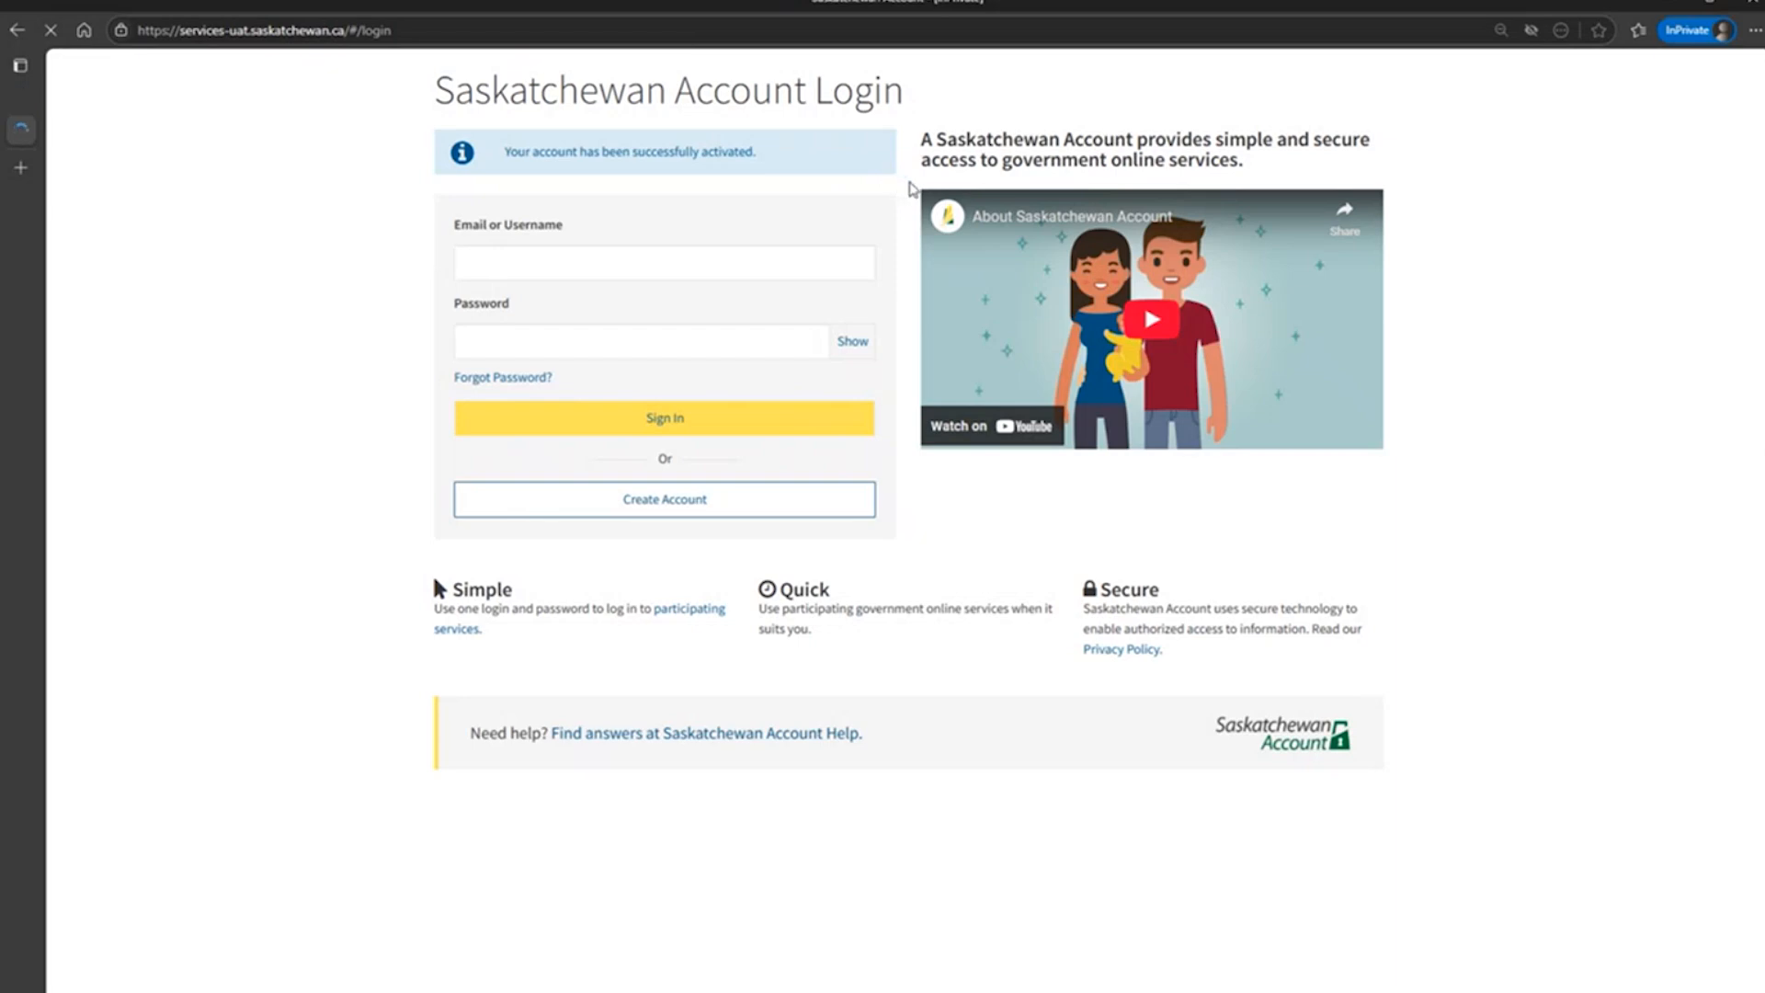
Sign in to the Saskatchewan Account with the registered e-mail address and the account password.
{"action": "left_click", "coordinate": [798, 268]}
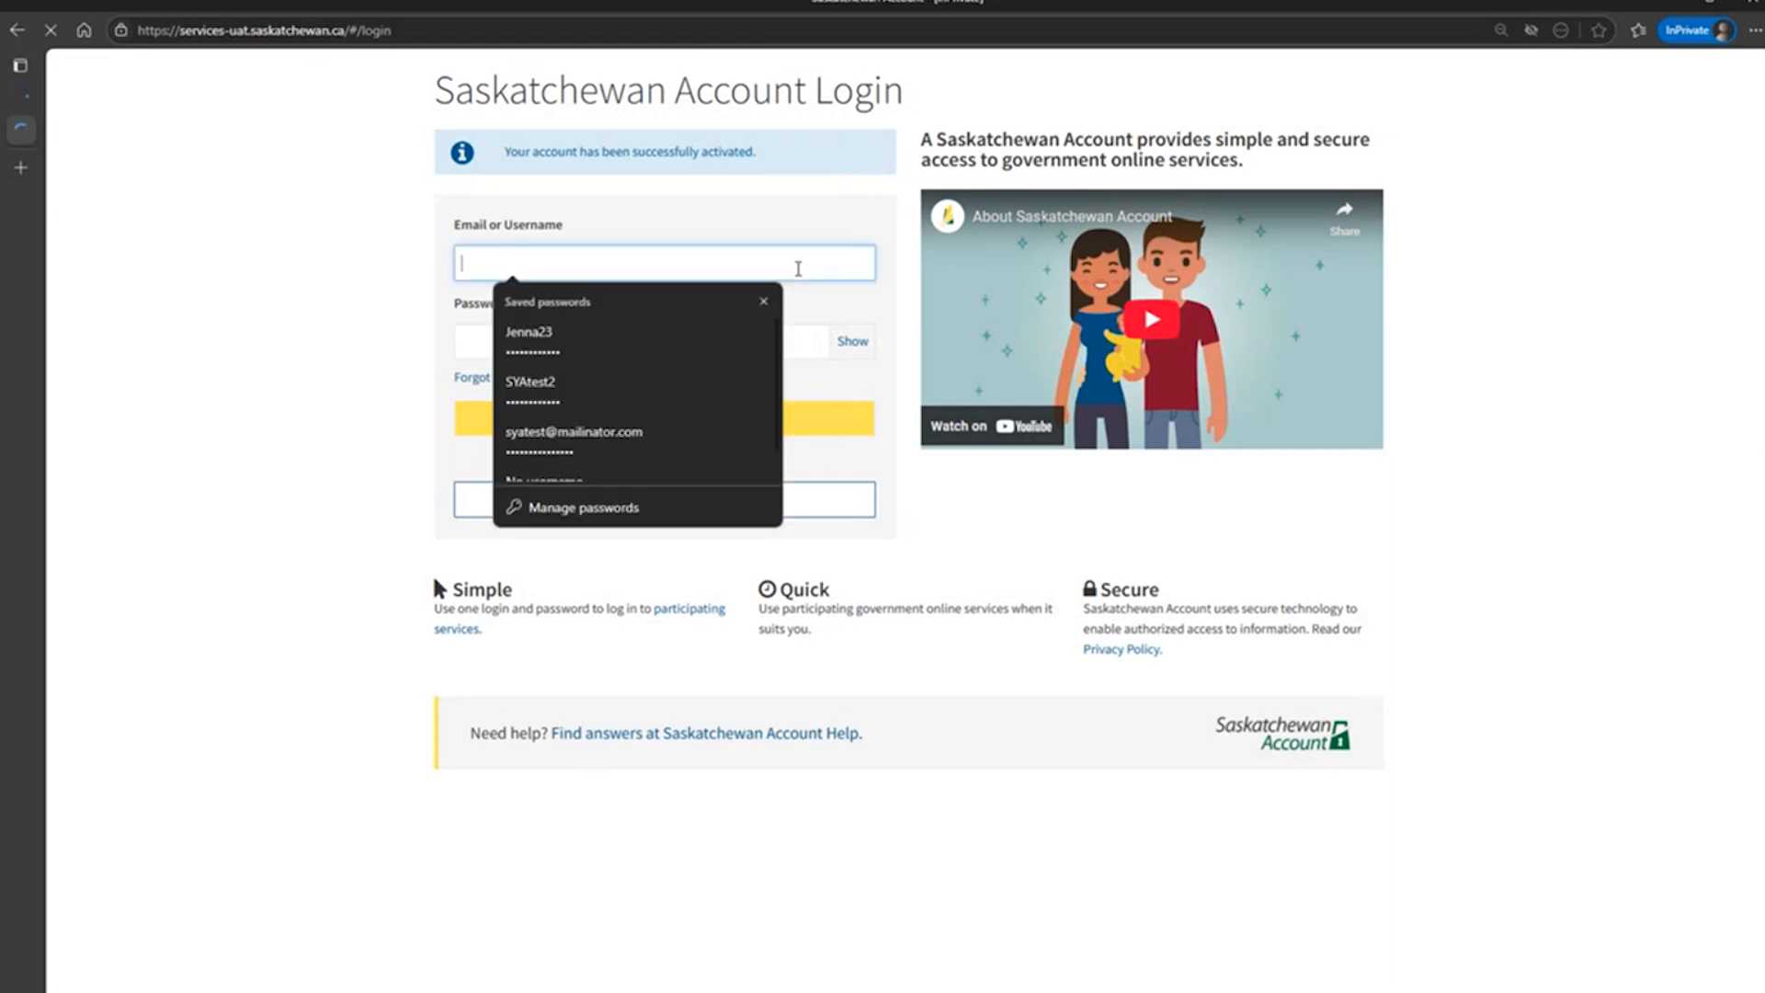
{"action": "left_click", "coordinate": [763, 301]}
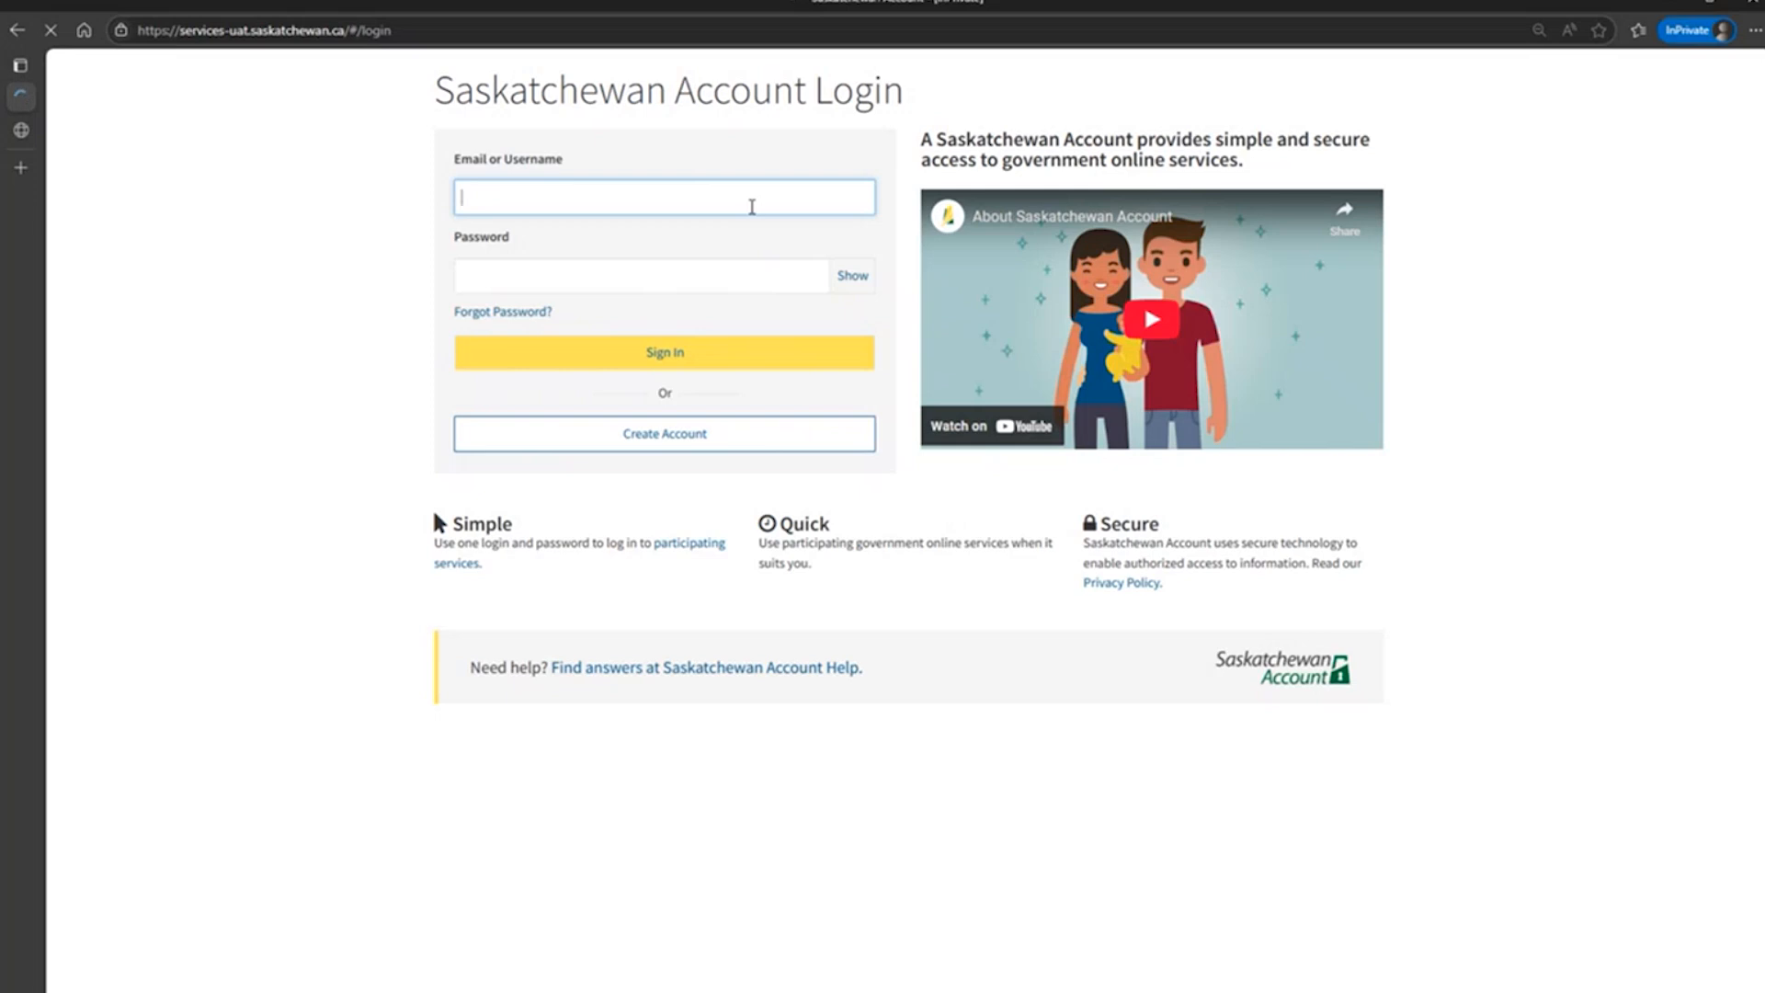
{"action": "type", "text": "yourpersonalemail@mailinator.com"}
{"action": "key", "text": "Tab"}
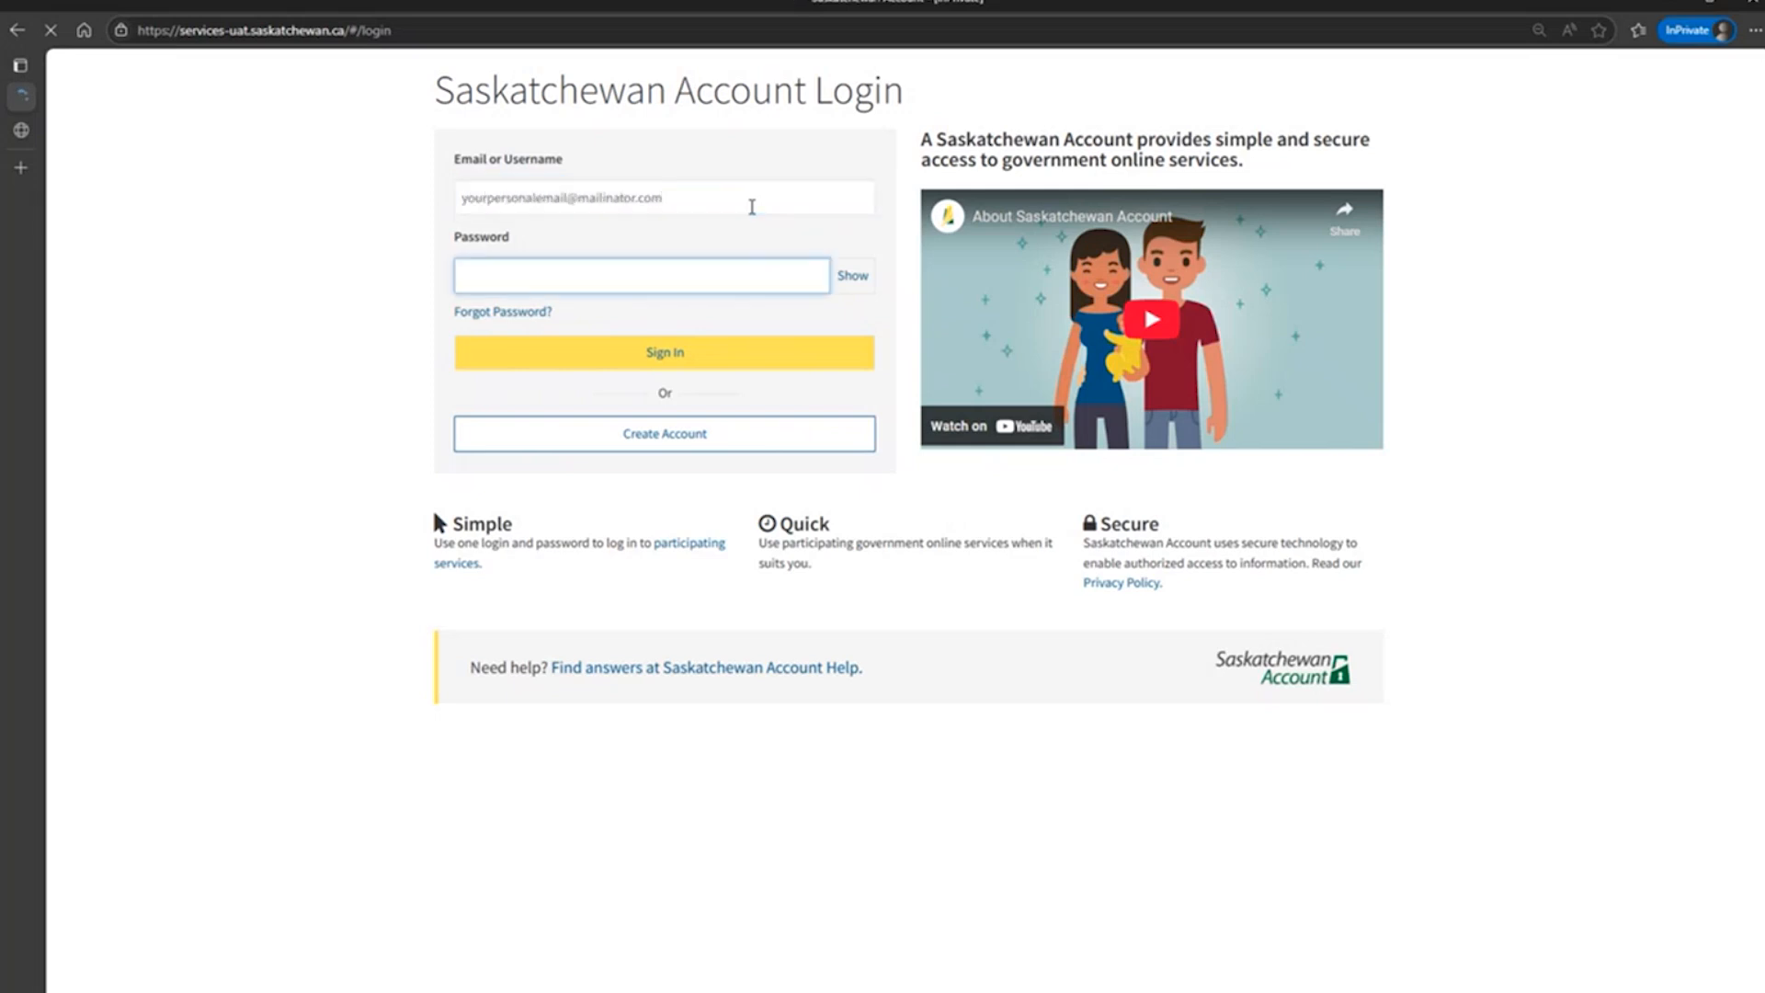
{"action": "type", "text": "••••••••••"}
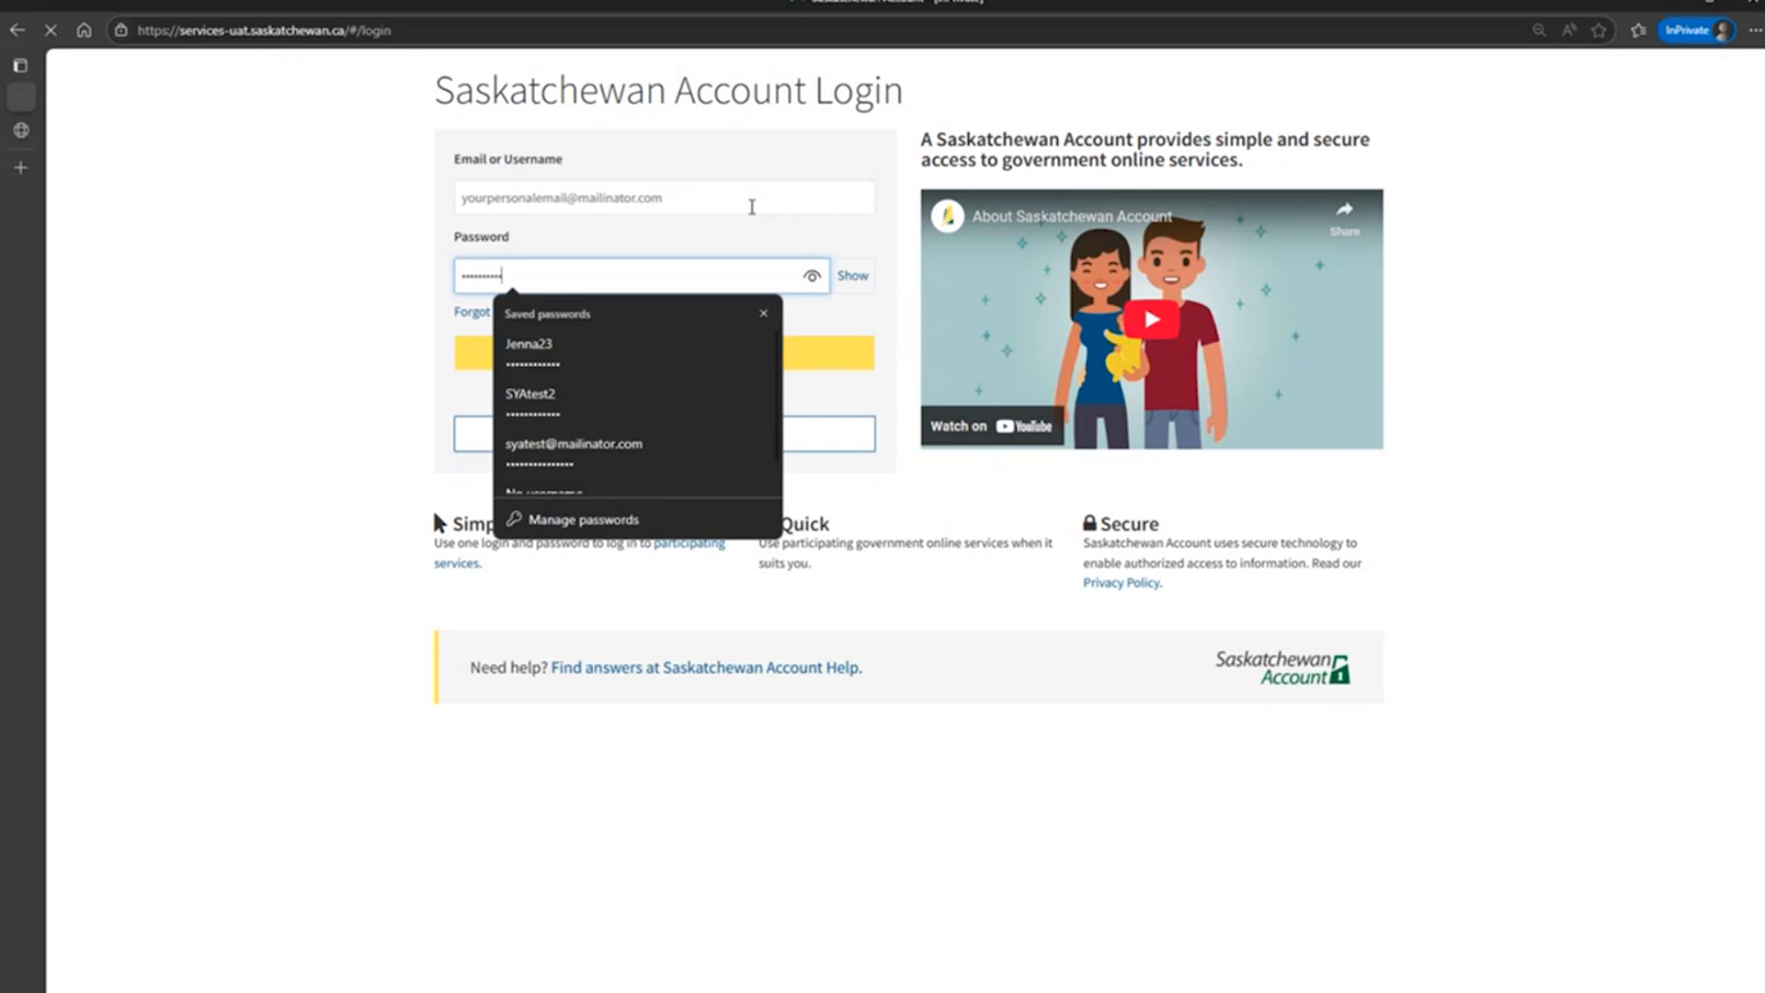
{"action": "left_click", "coordinate": [763, 312]}
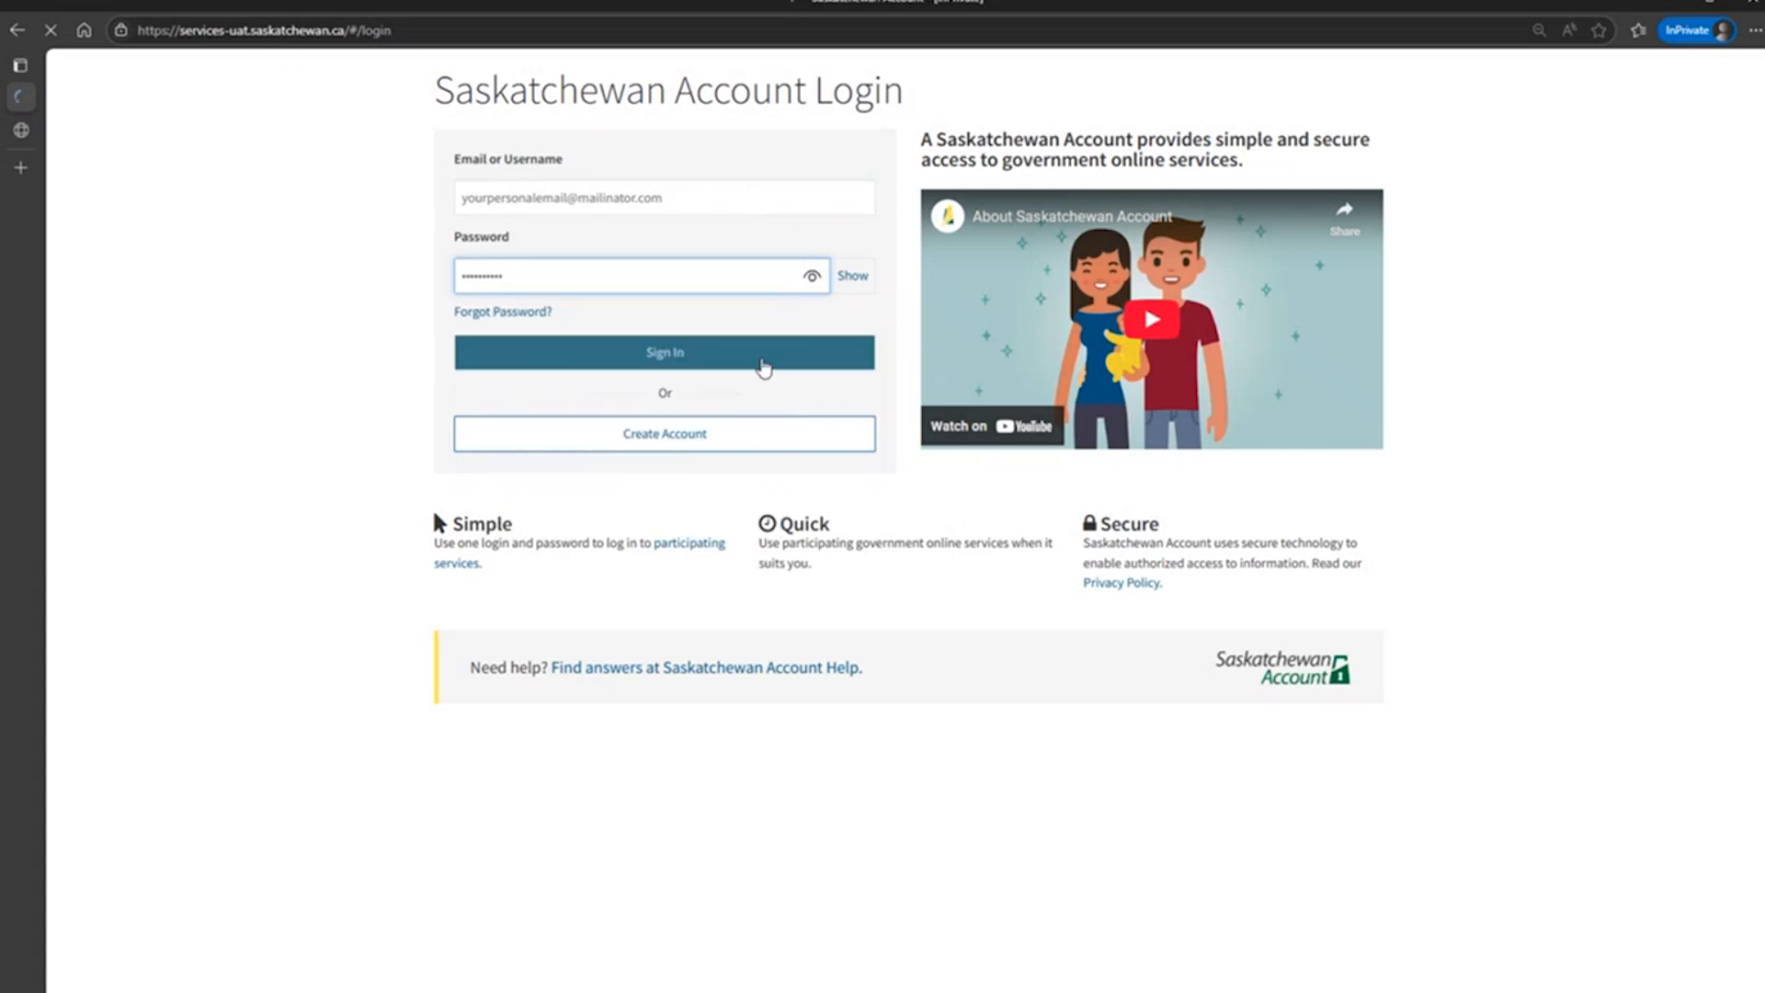
{"action": "left_click", "coordinate": [761, 357]}
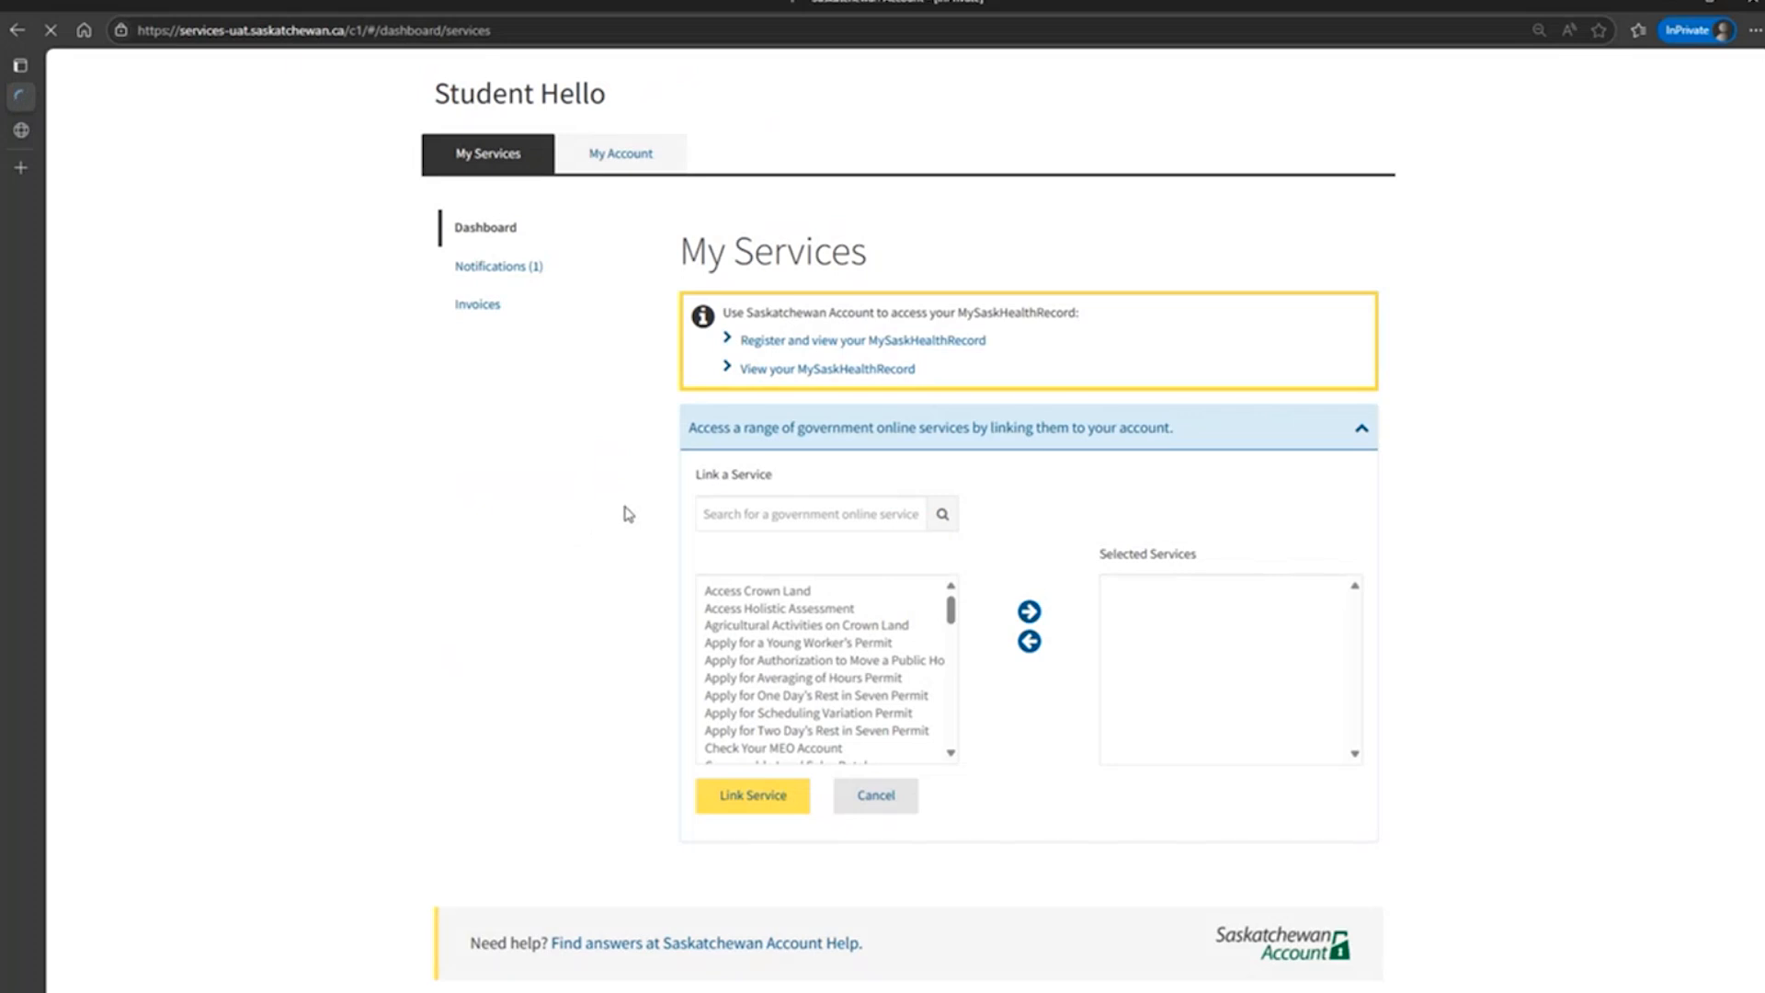
Search the government online services for "my" and add MyATC to the selected services.
{"action": "left_click", "coordinate": [814, 520]}
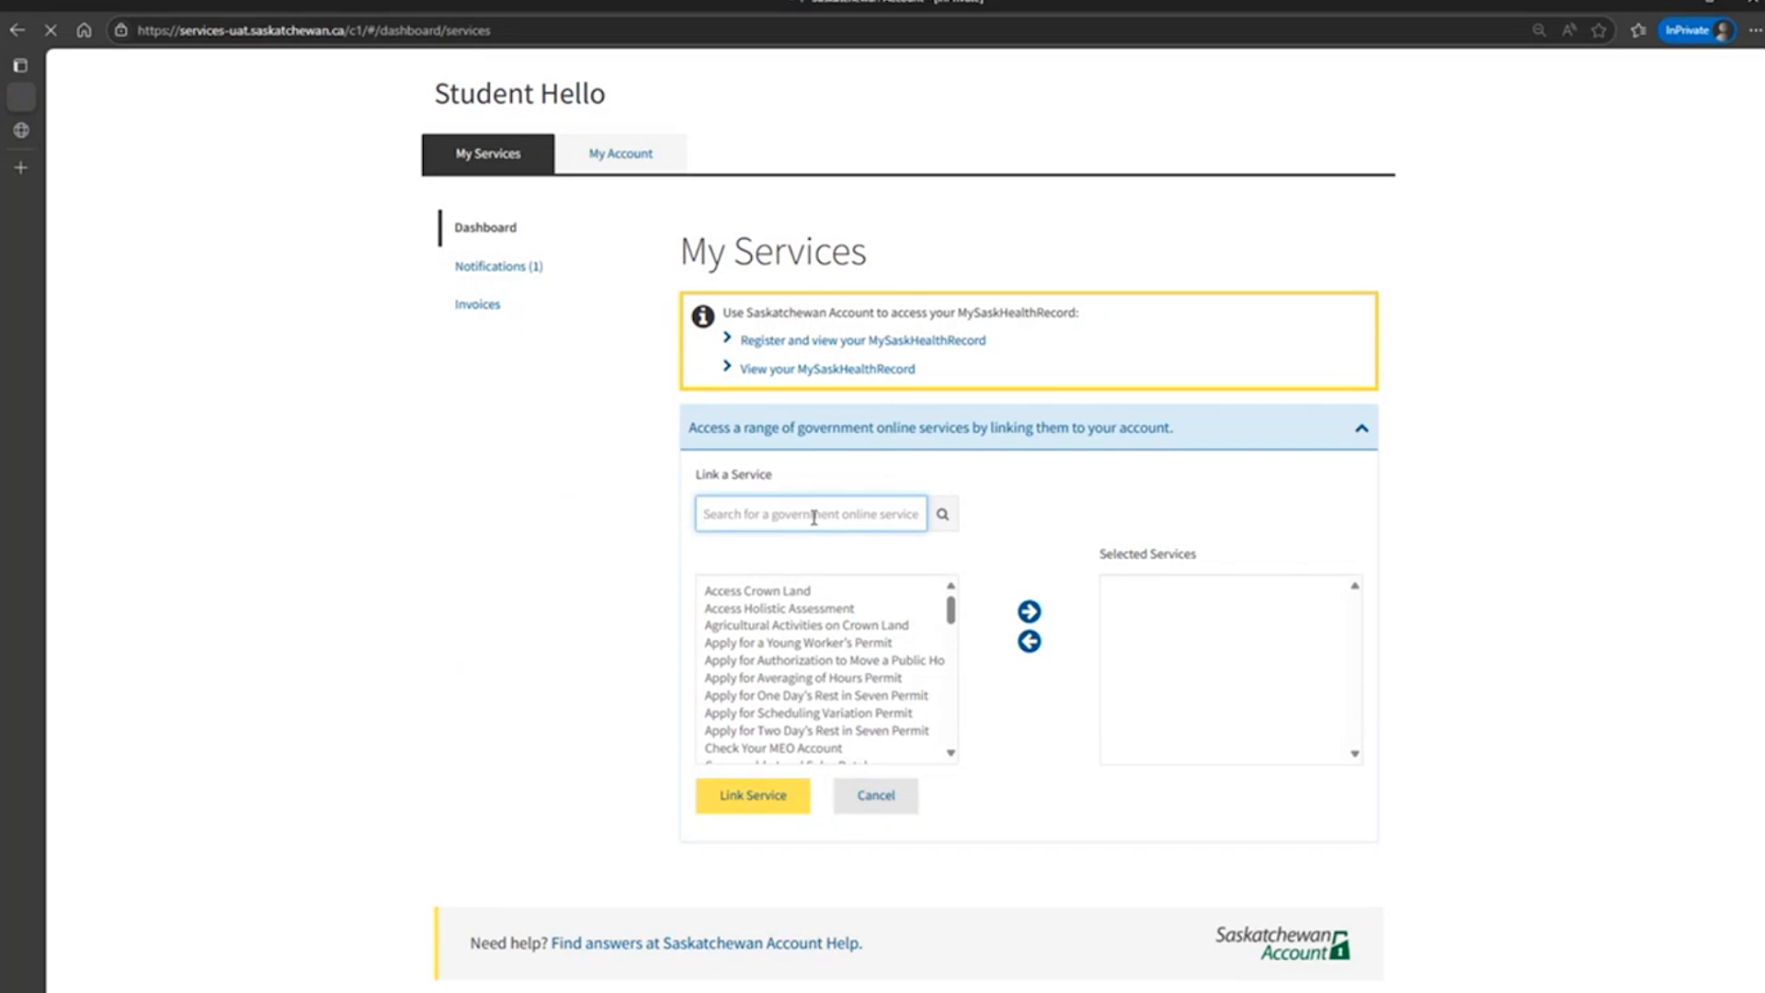
{"action": "scroll", "coordinate": [809, 676], "scroll_direction": "down", "scroll_amount": 1}
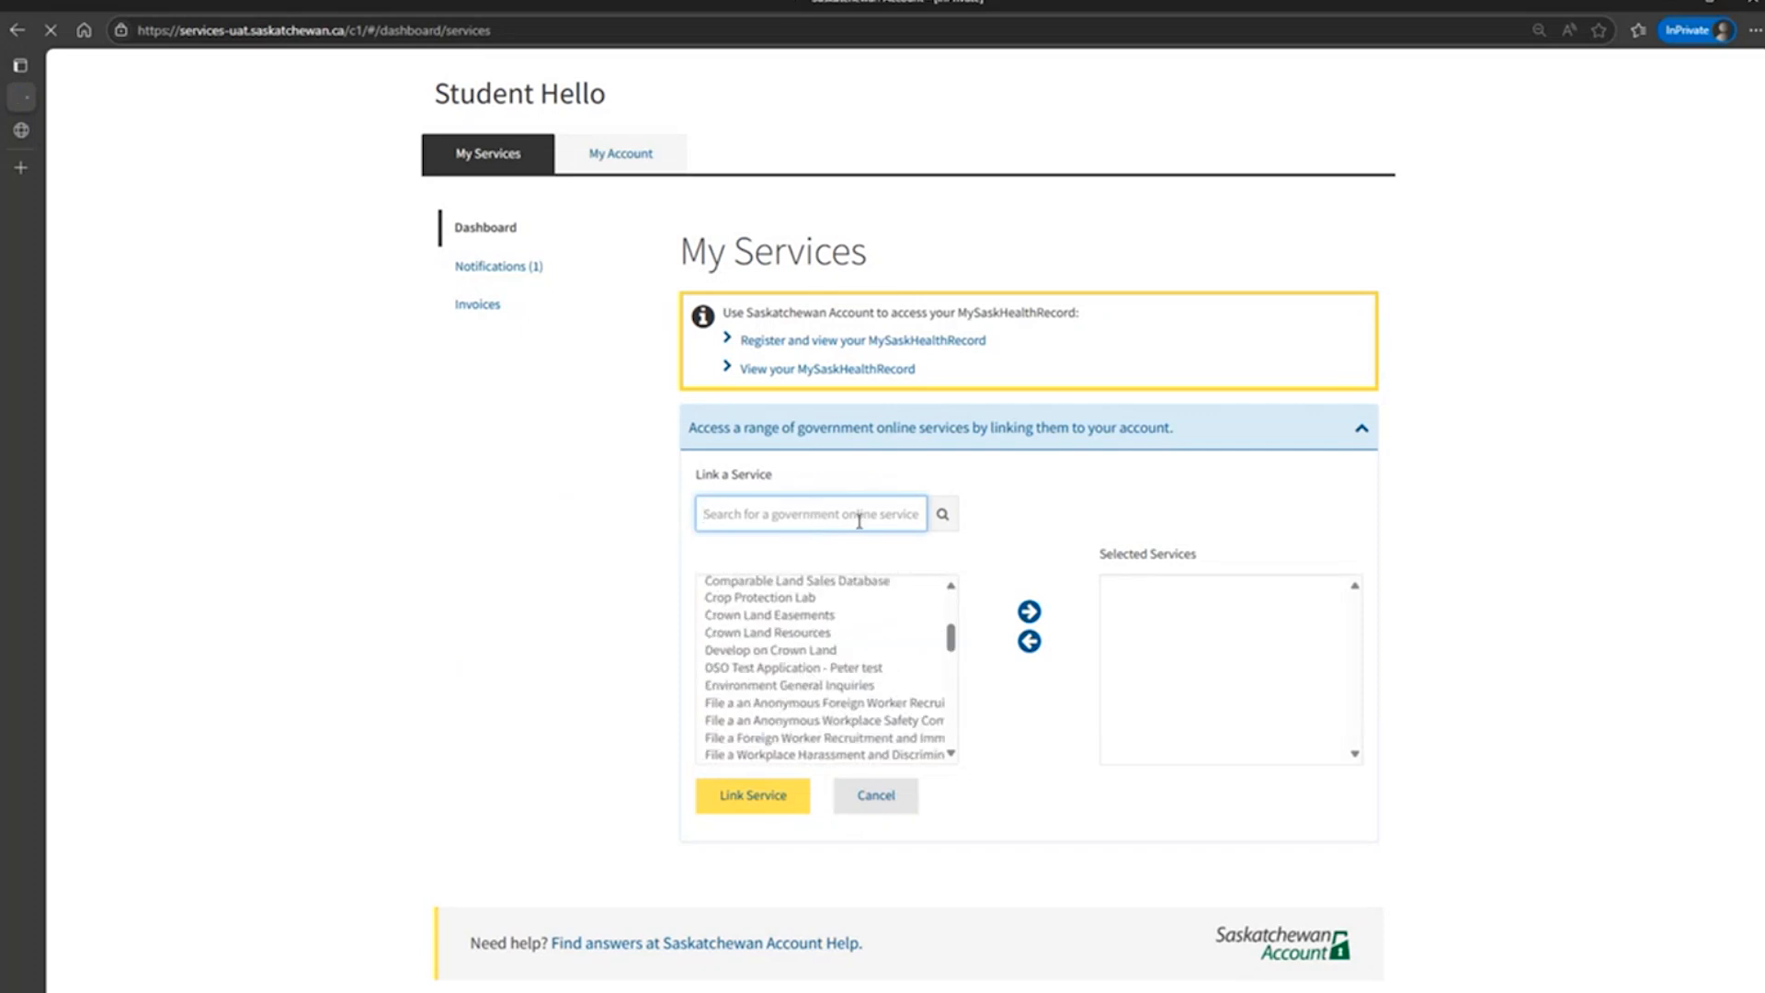
{"action": "type", "text": "my"}
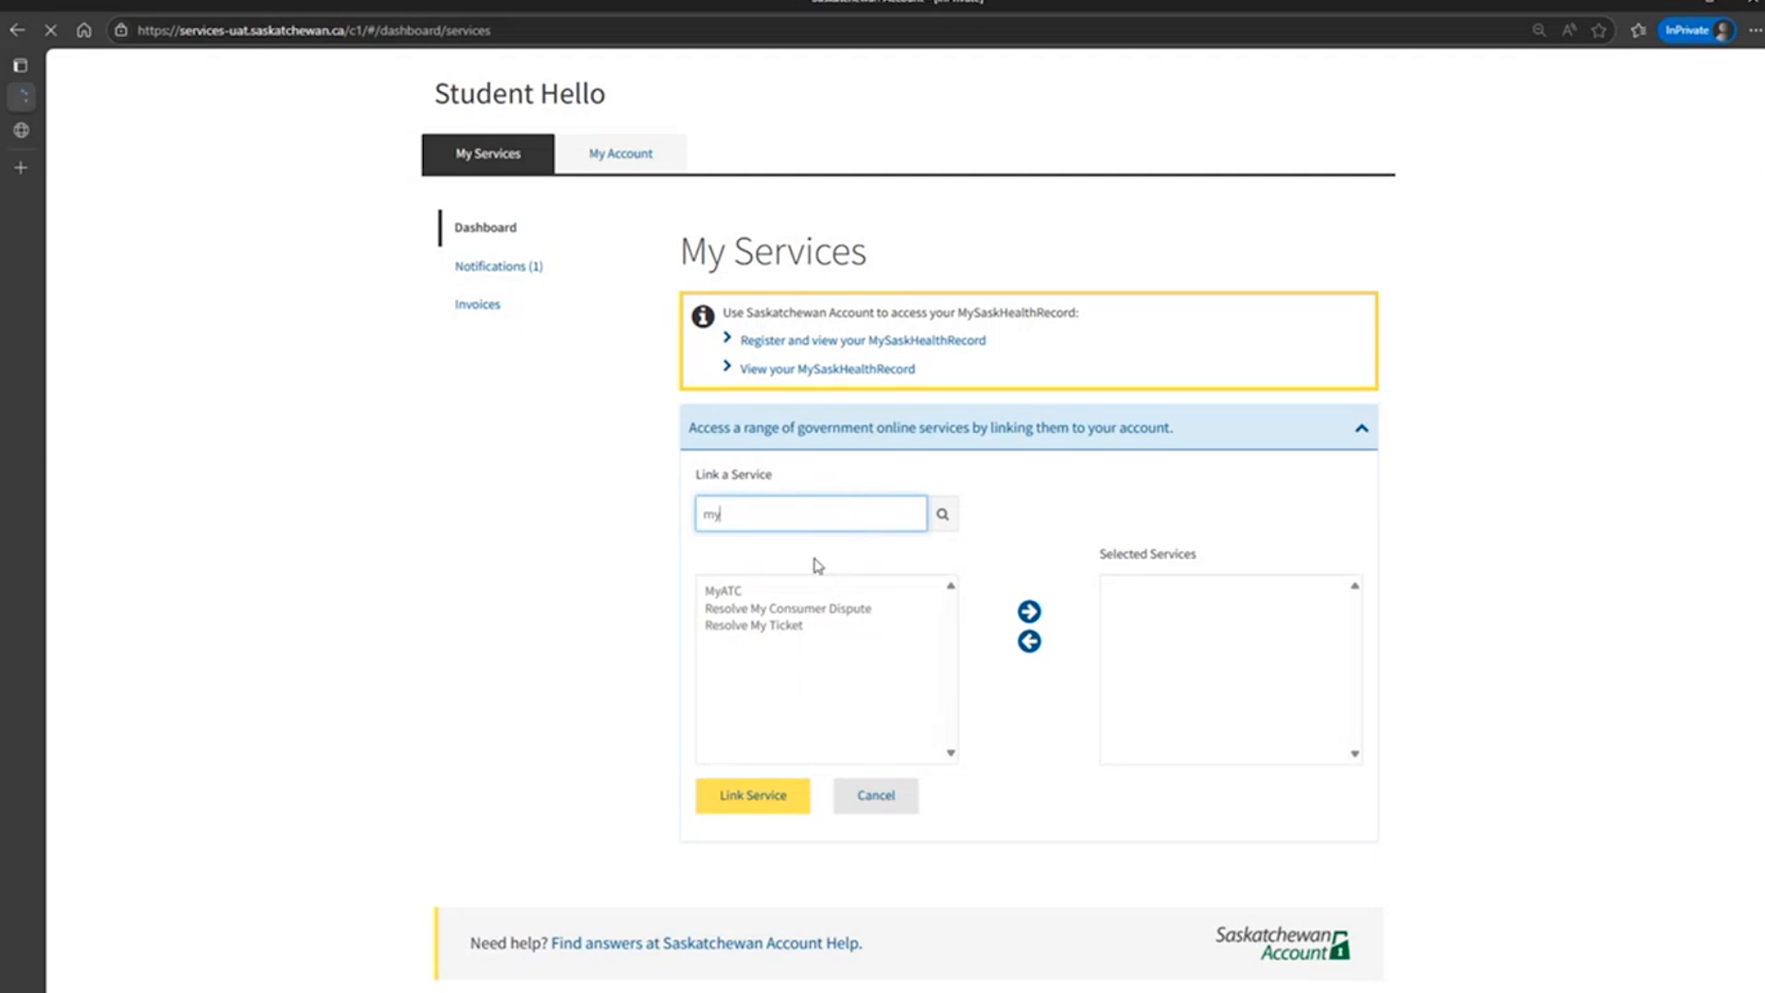
{"action": "left_click", "coordinate": [740, 593]}
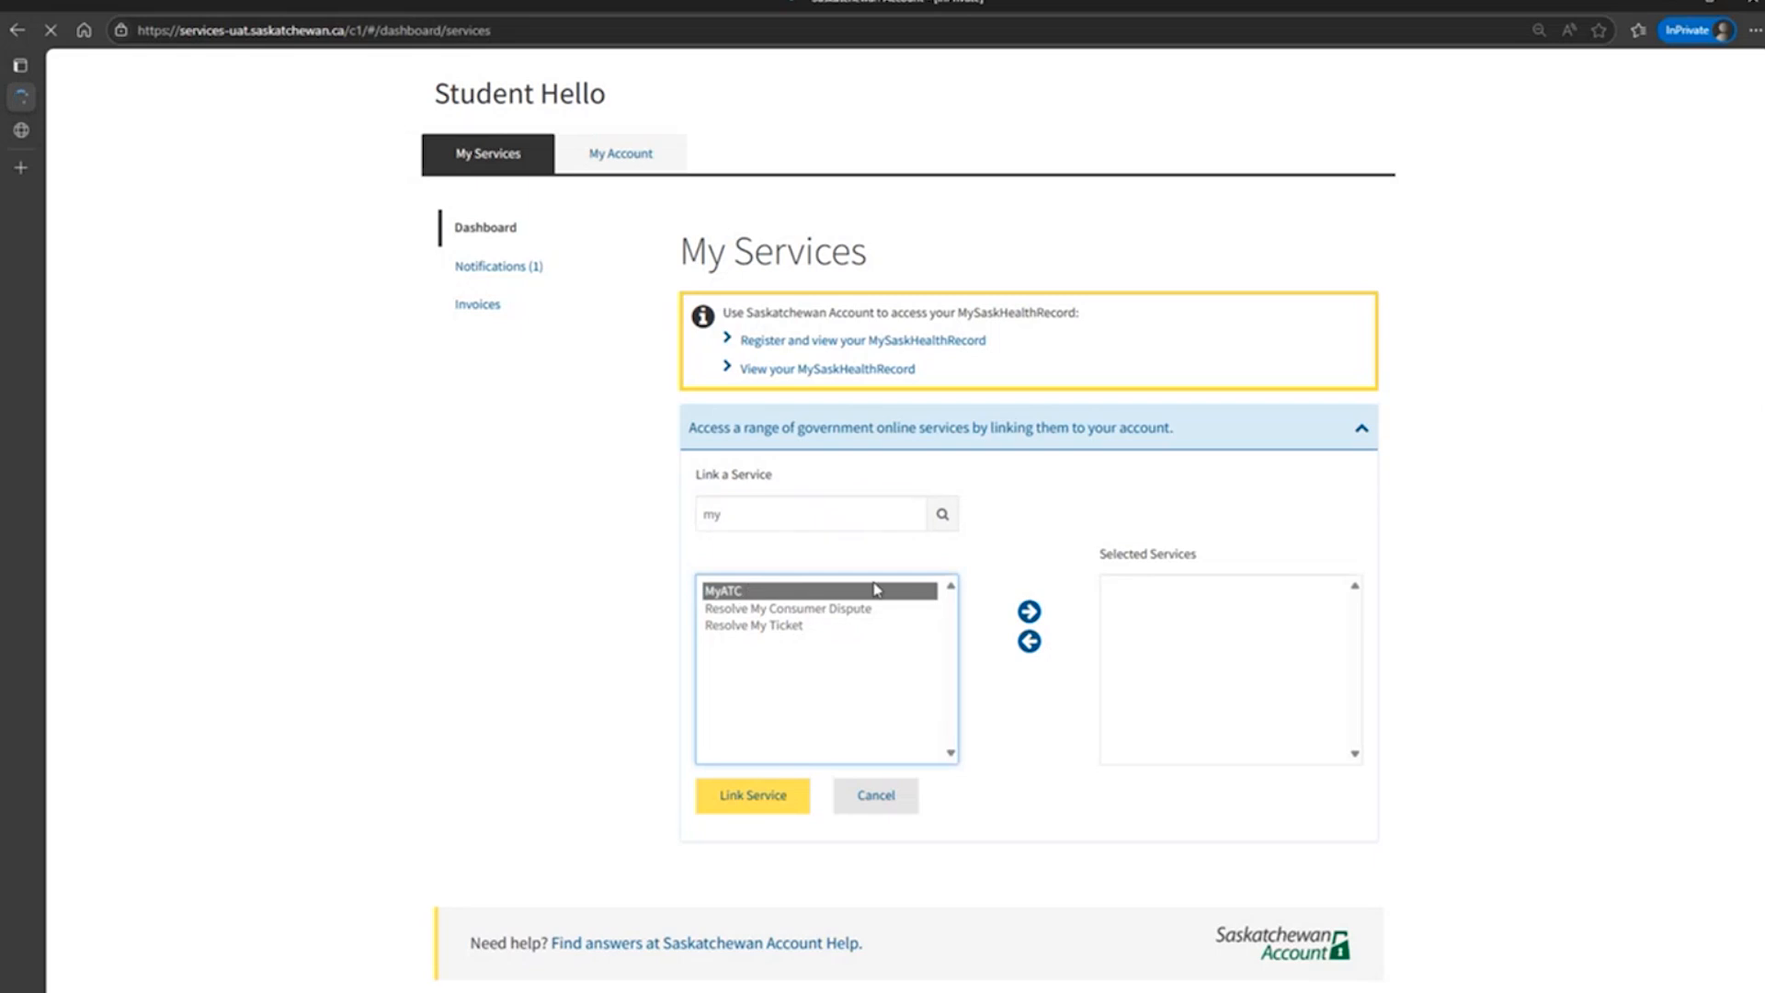
{"action": "left_click", "coordinate": [1030, 612]}
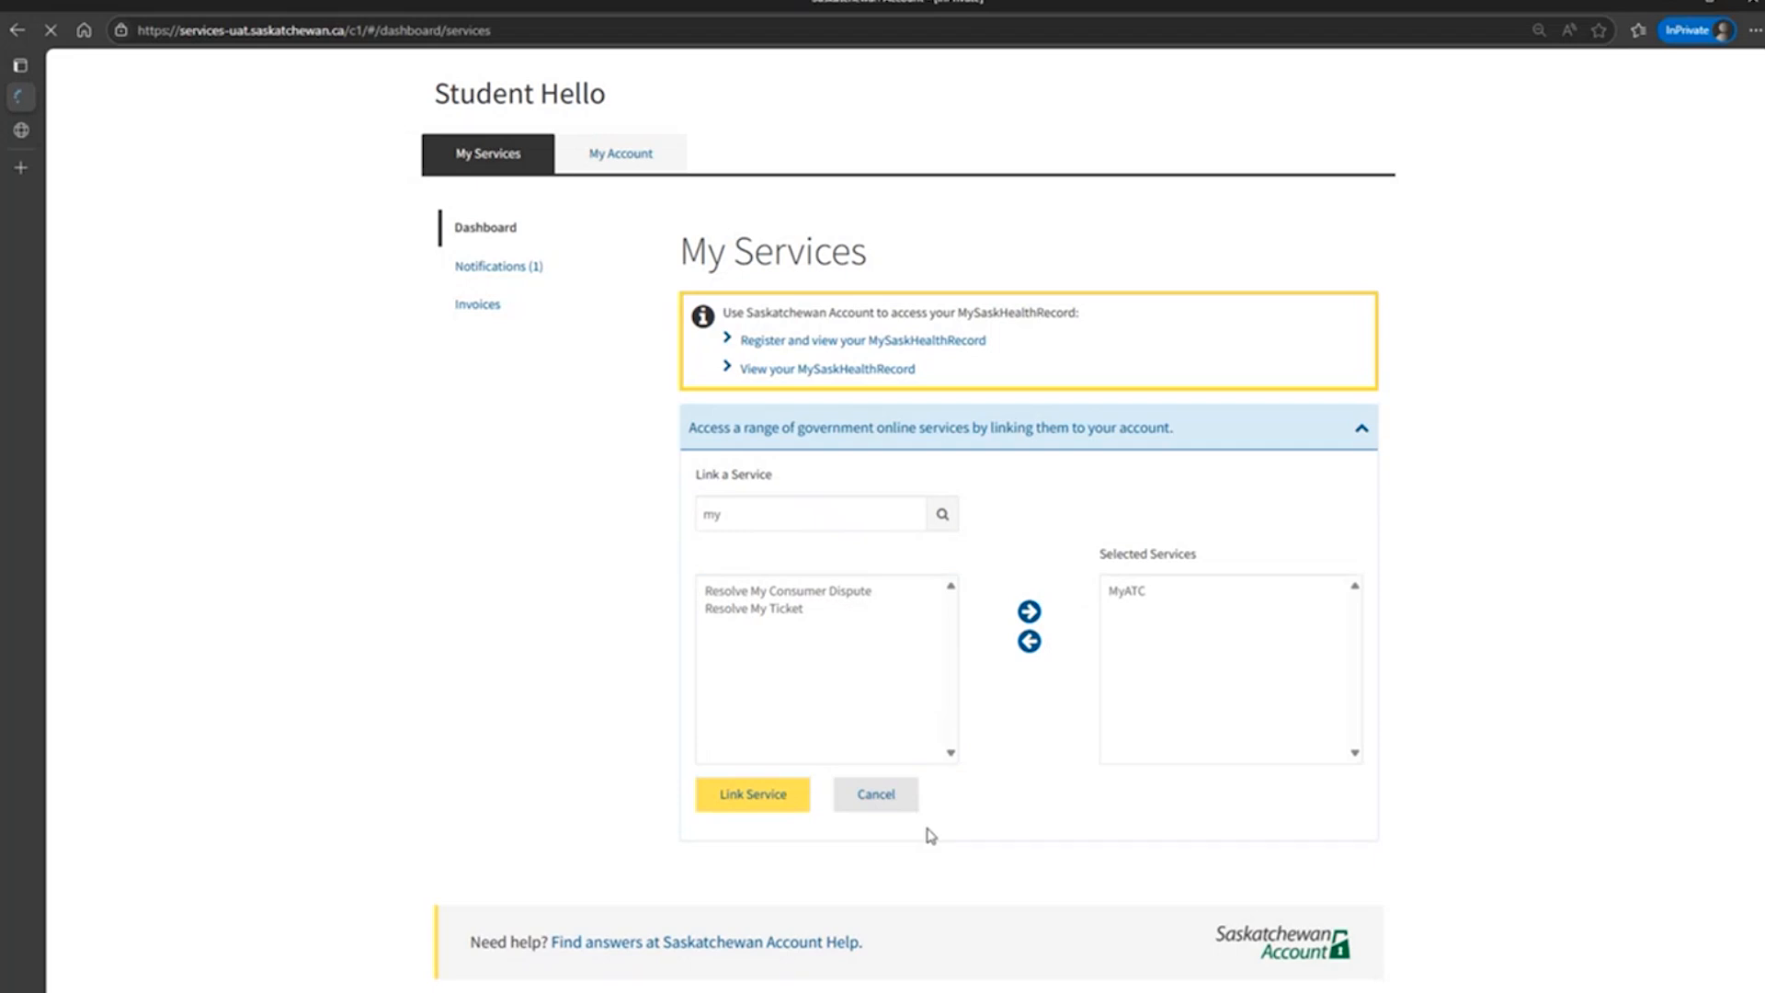
Link the selected MyATC service to the account and open it from the dashboard.
{"action": "left_click", "coordinate": [754, 802]}
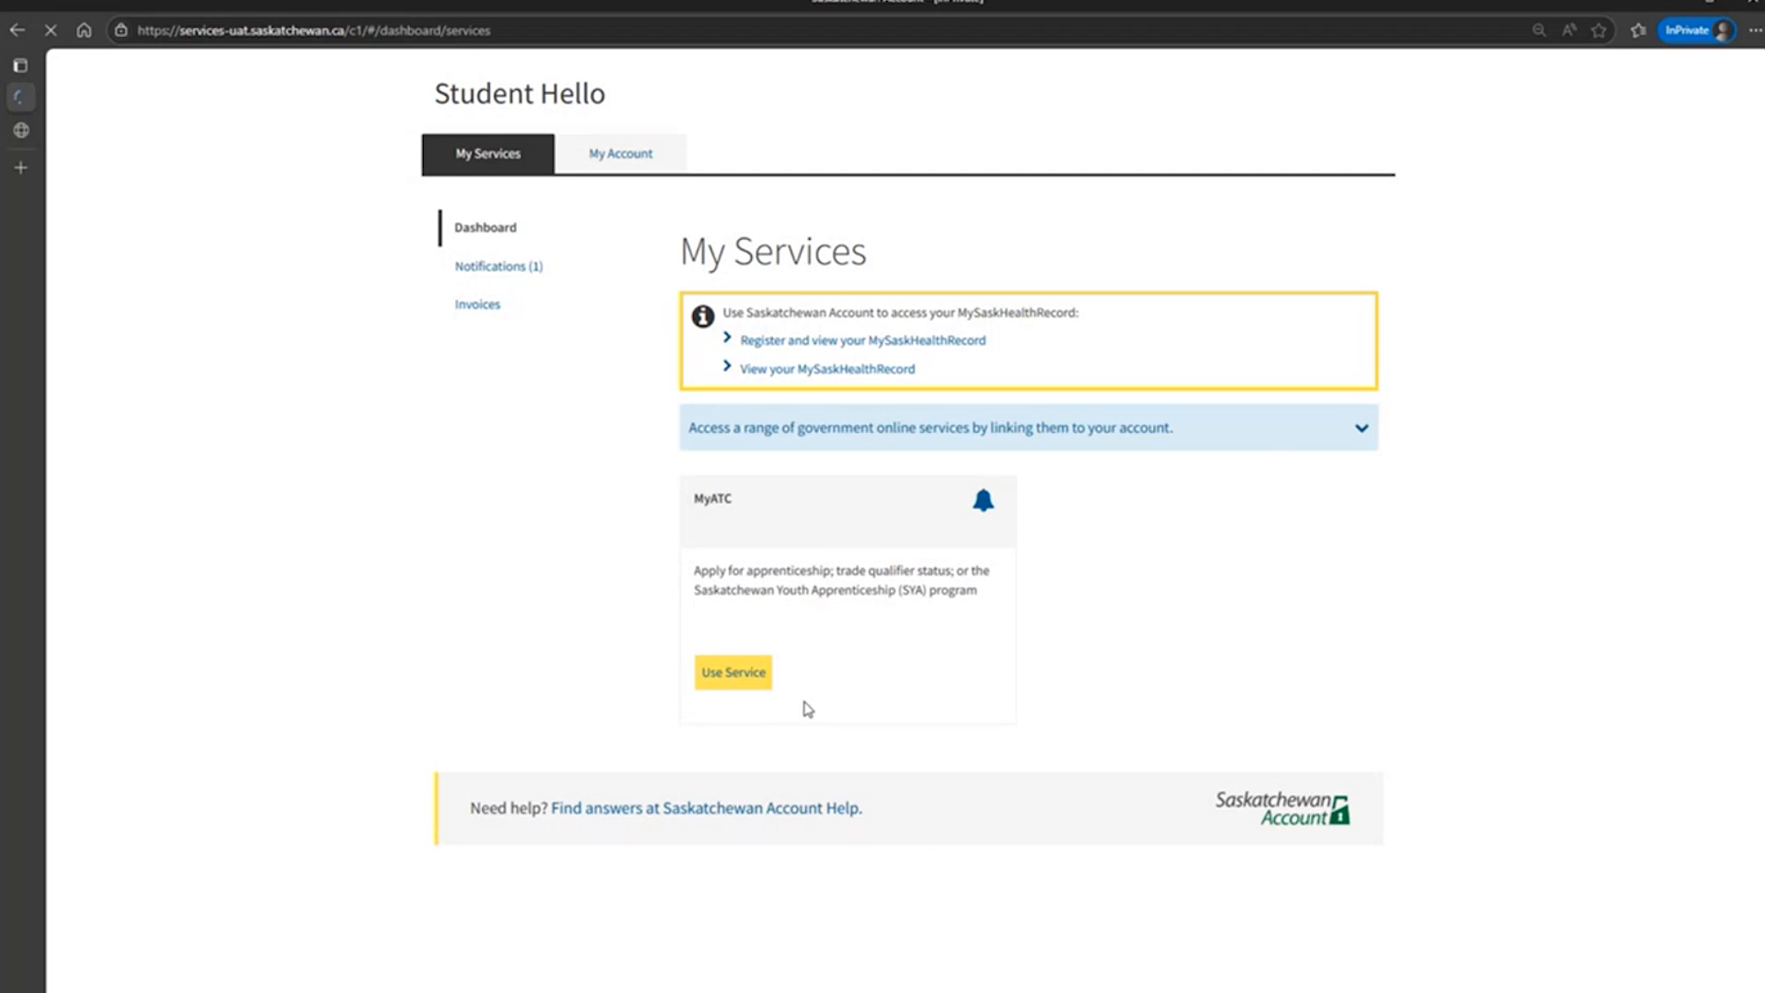
{"action": "left_click", "coordinate": [752, 677]}
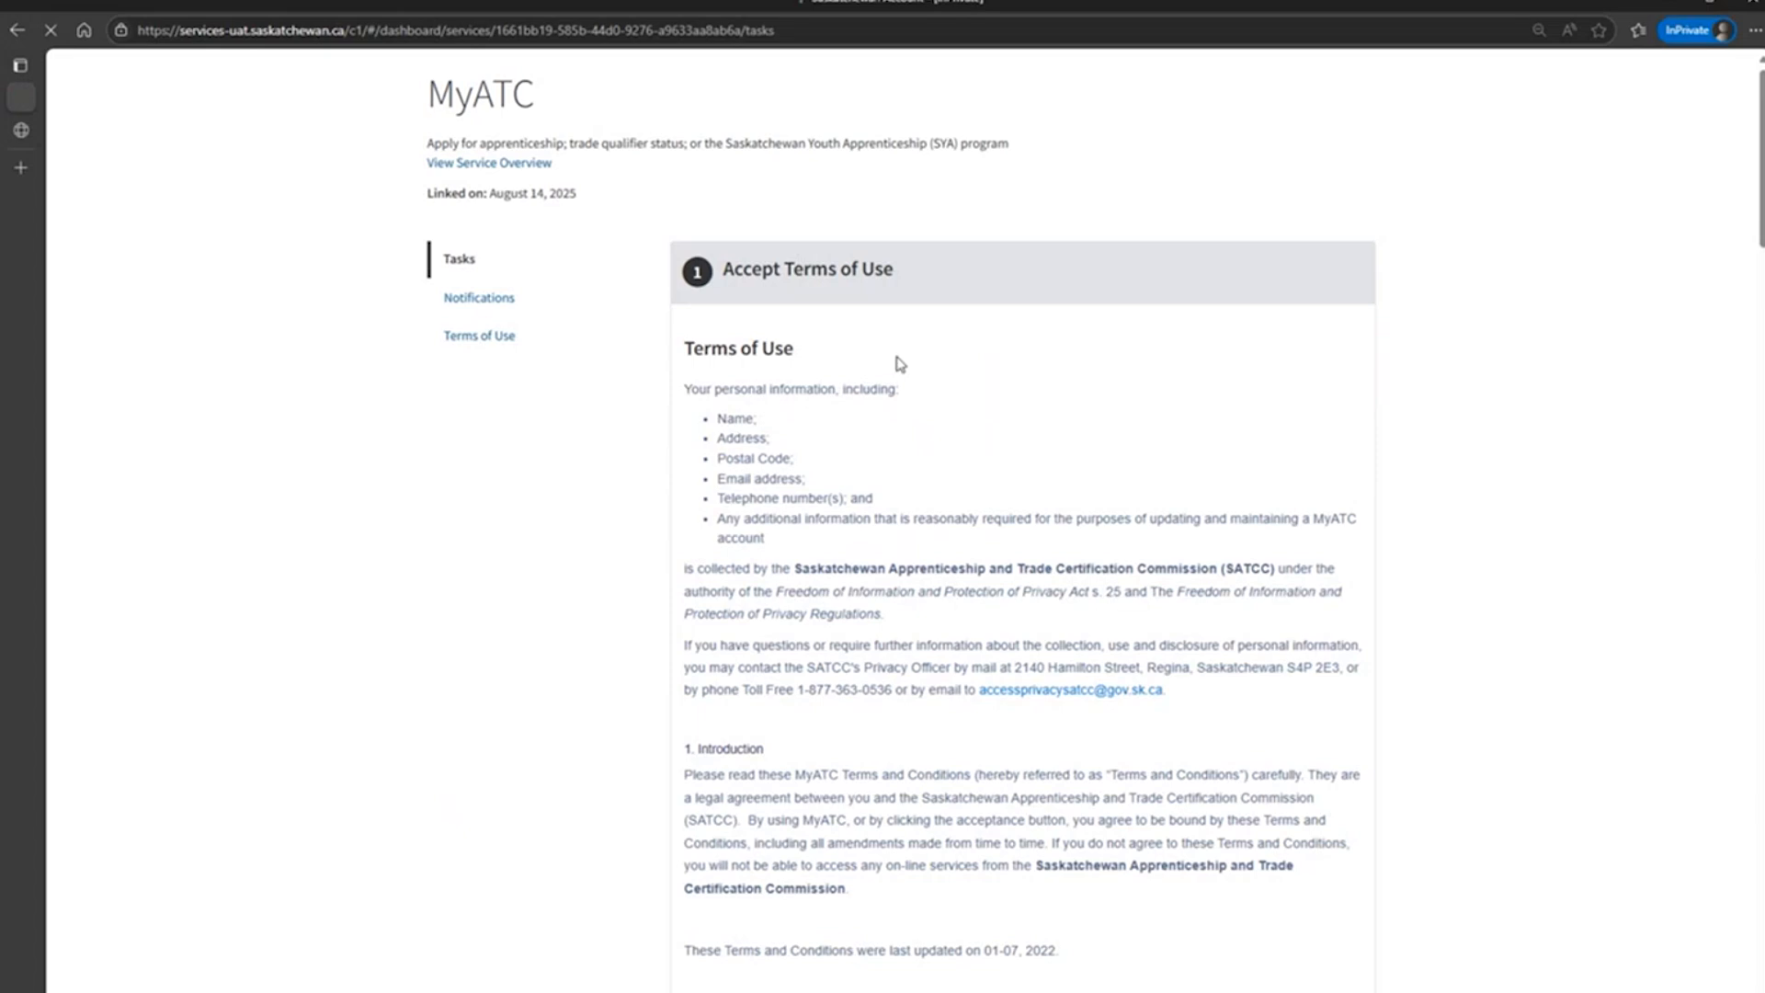
Read through the MyATC Terms of Use and agree to them.
{"action": "scroll", "coordinate": [957, 464], "scroll_direction": "down", "scroll_amount": 5}
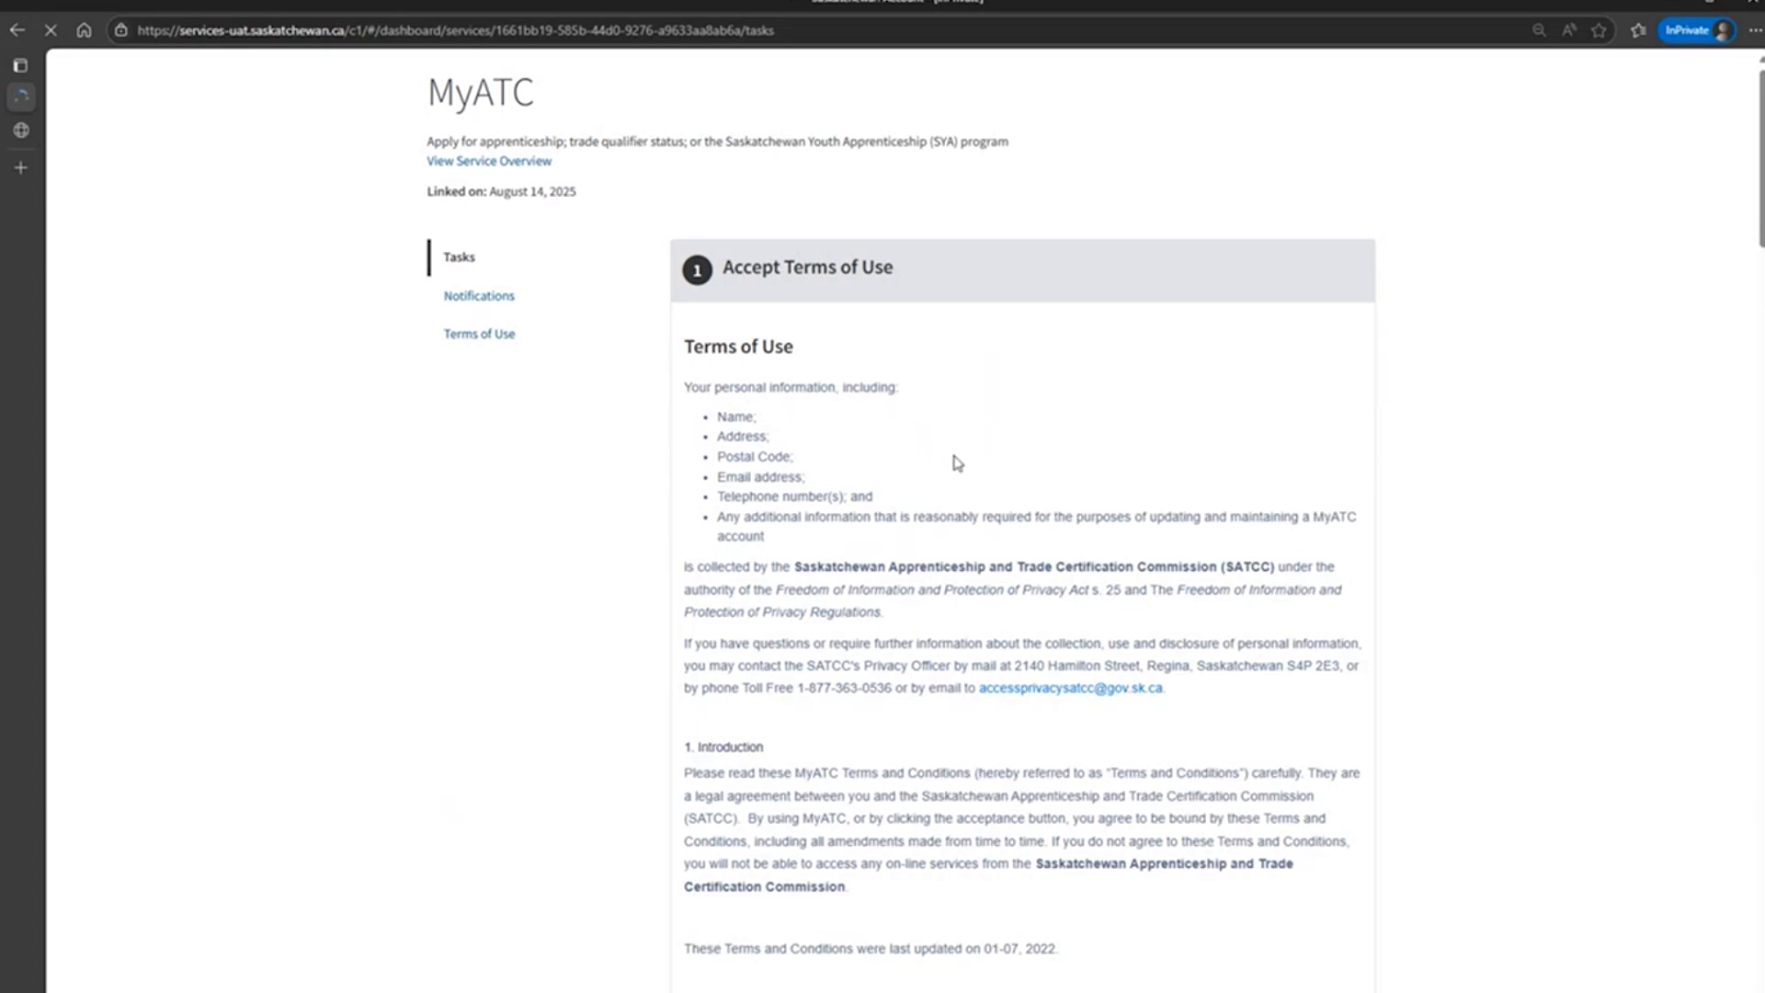
{"action": "scroll", "coordinate": [957, 463], "scroll_direction": "down", "scroll_amount": 10}
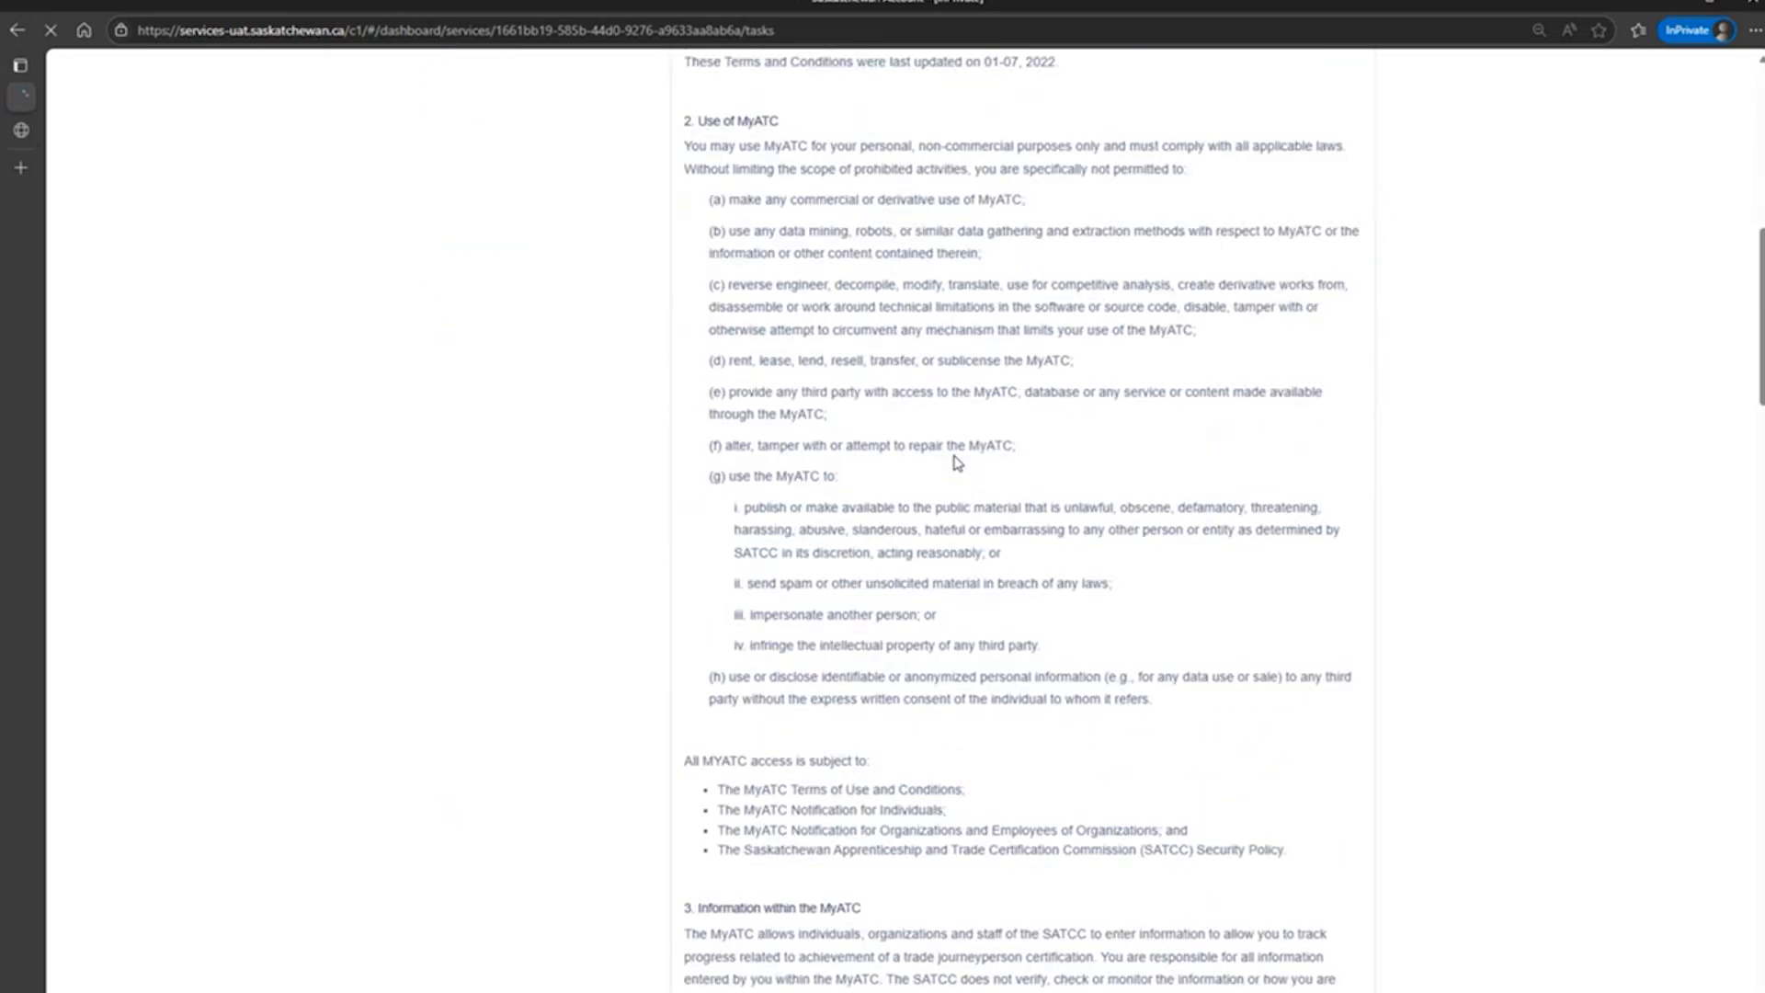
{"action": "scroll", "coordinate": [957, 463], "scroll_direction": "down", "scroll_amount": 12}
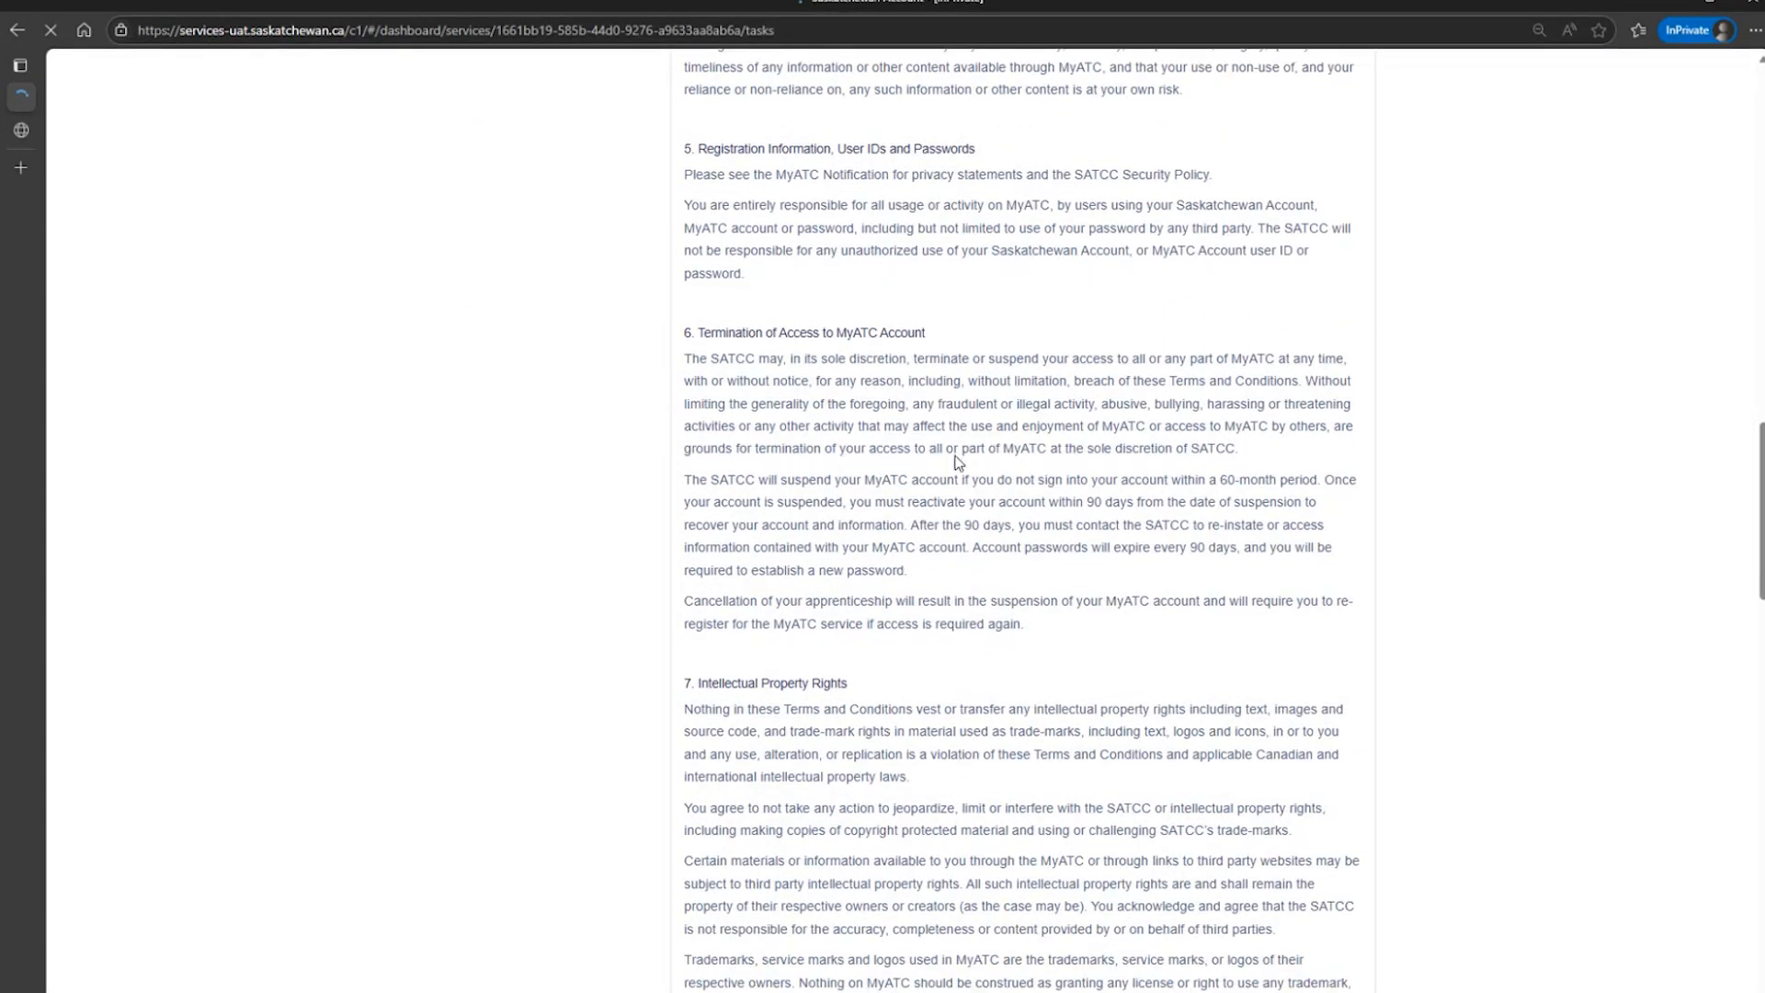
{"action": "scroll", "coordinate": [958, 462], "scroll_direction": "down", "scroll_amount": 12}
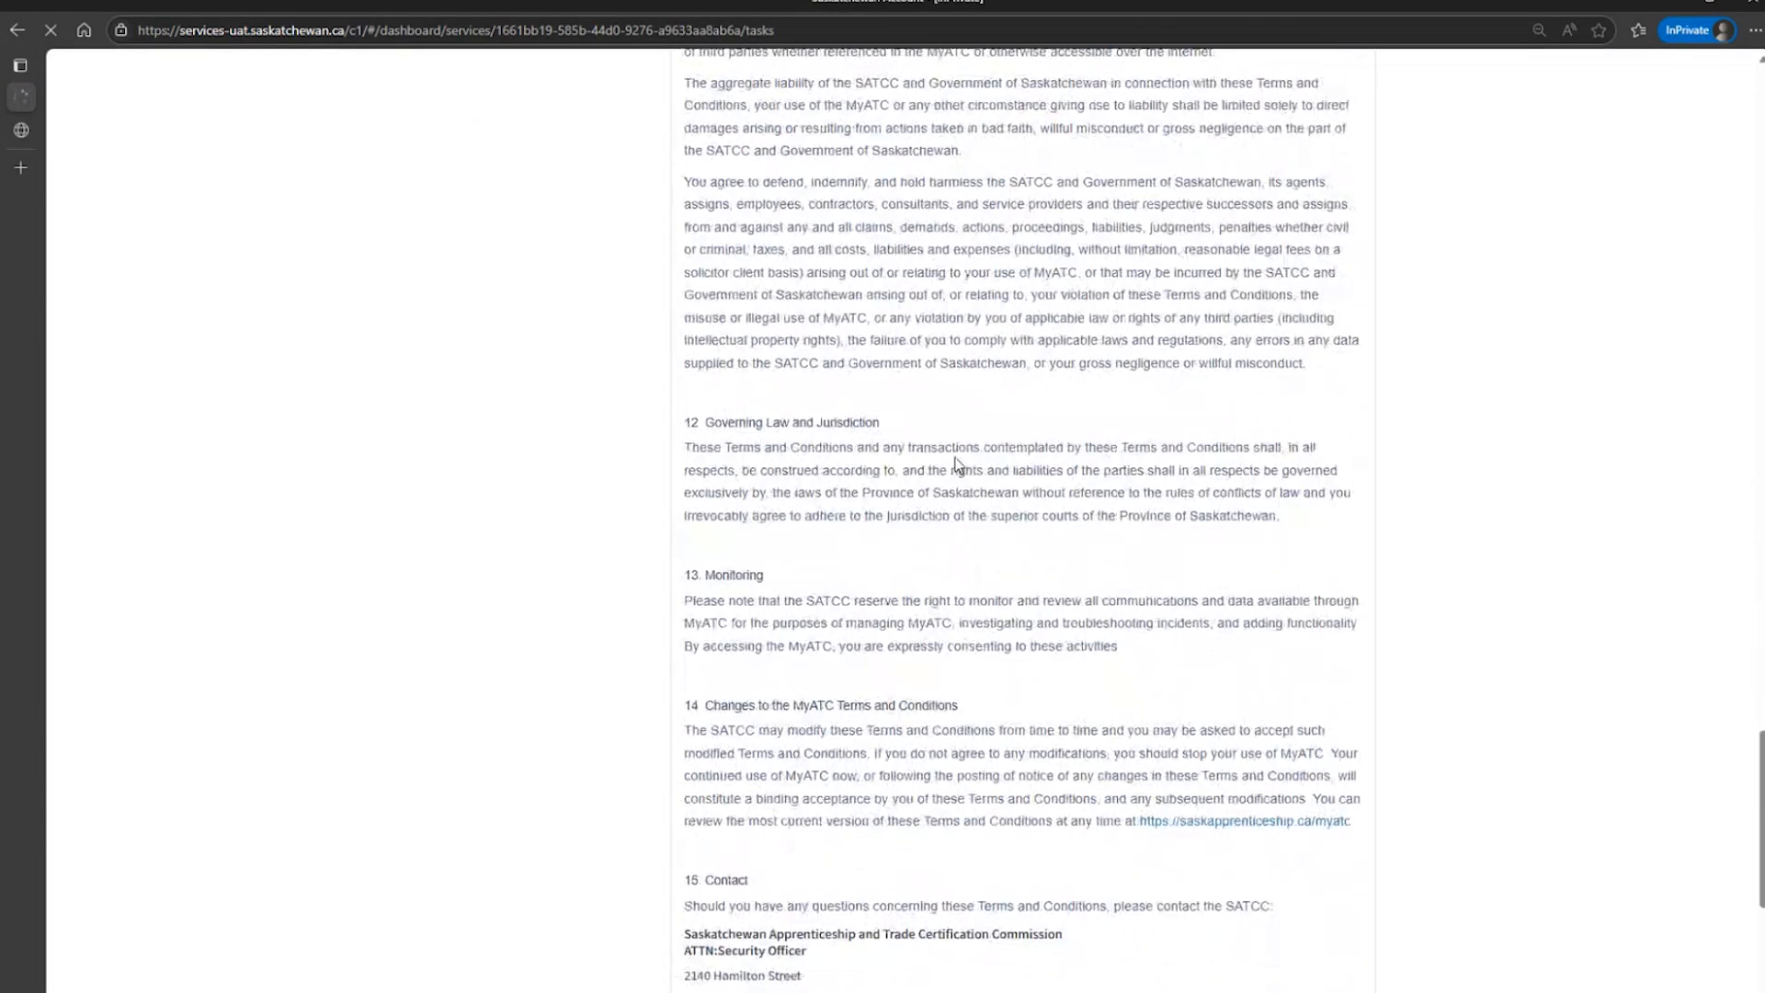
{"action": "scroll", "coordinate": [957, 465], "scroll_direction": "down", "scroll_amount": 2}
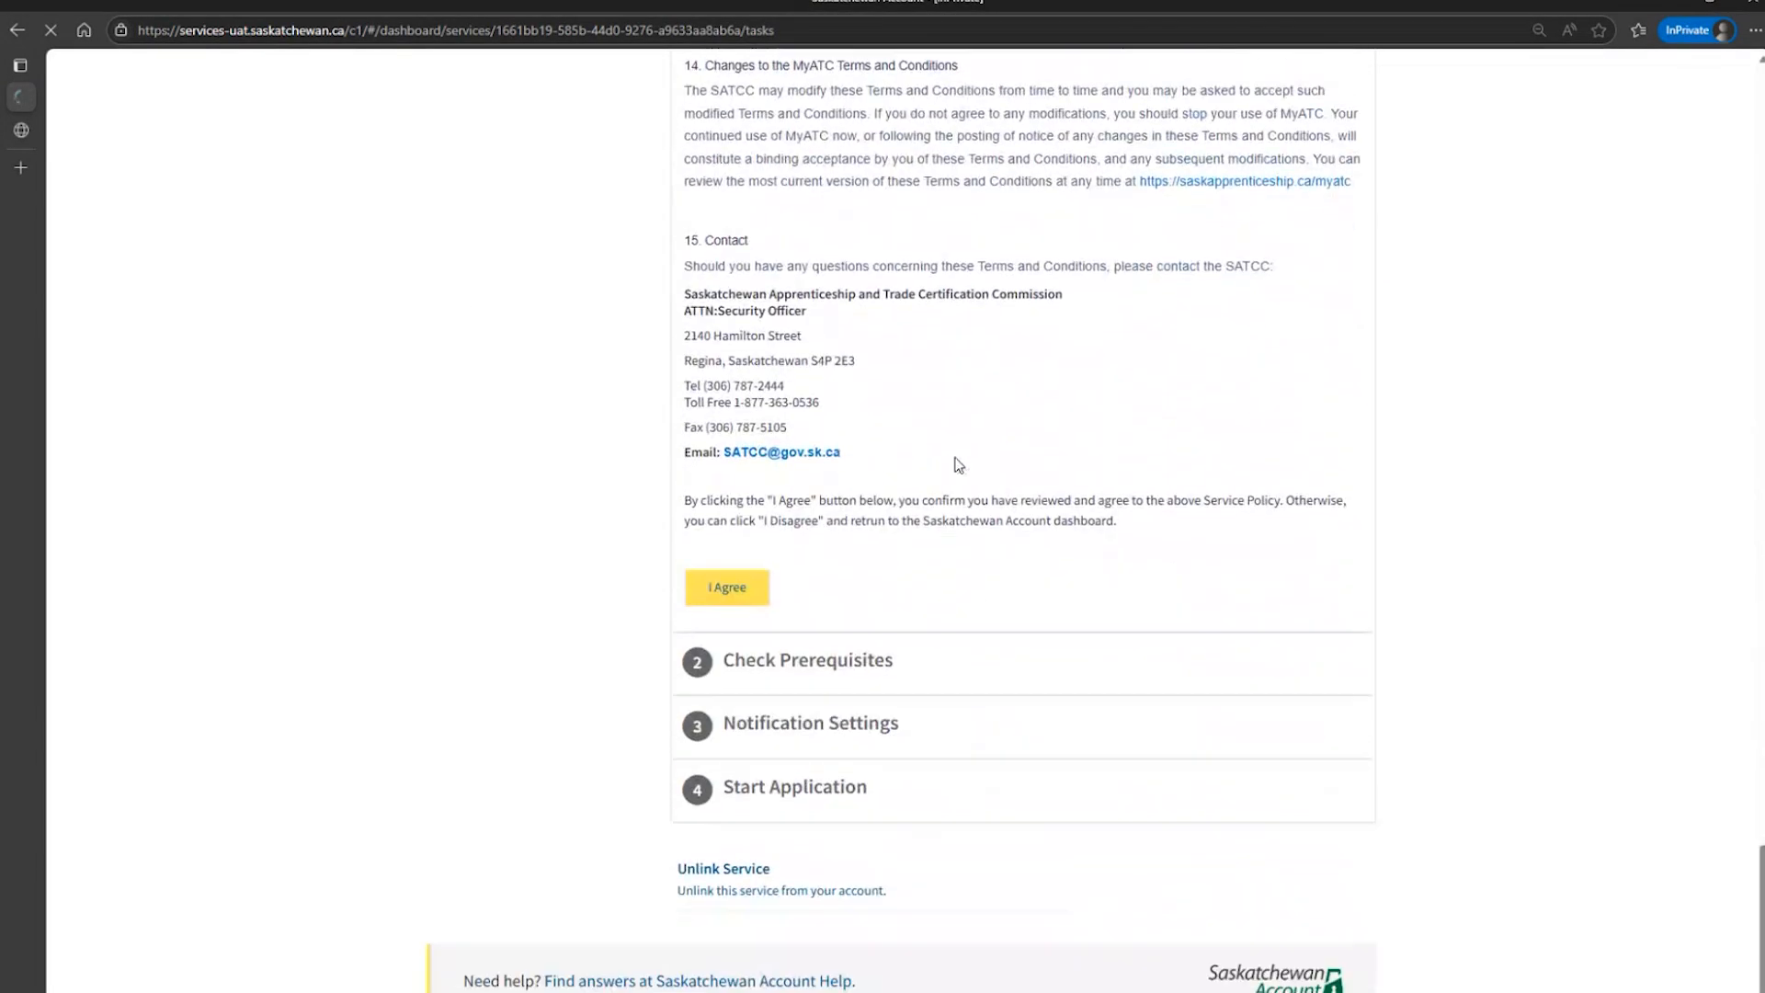
{"action": "left_click", "coordinate": [744, 599]}
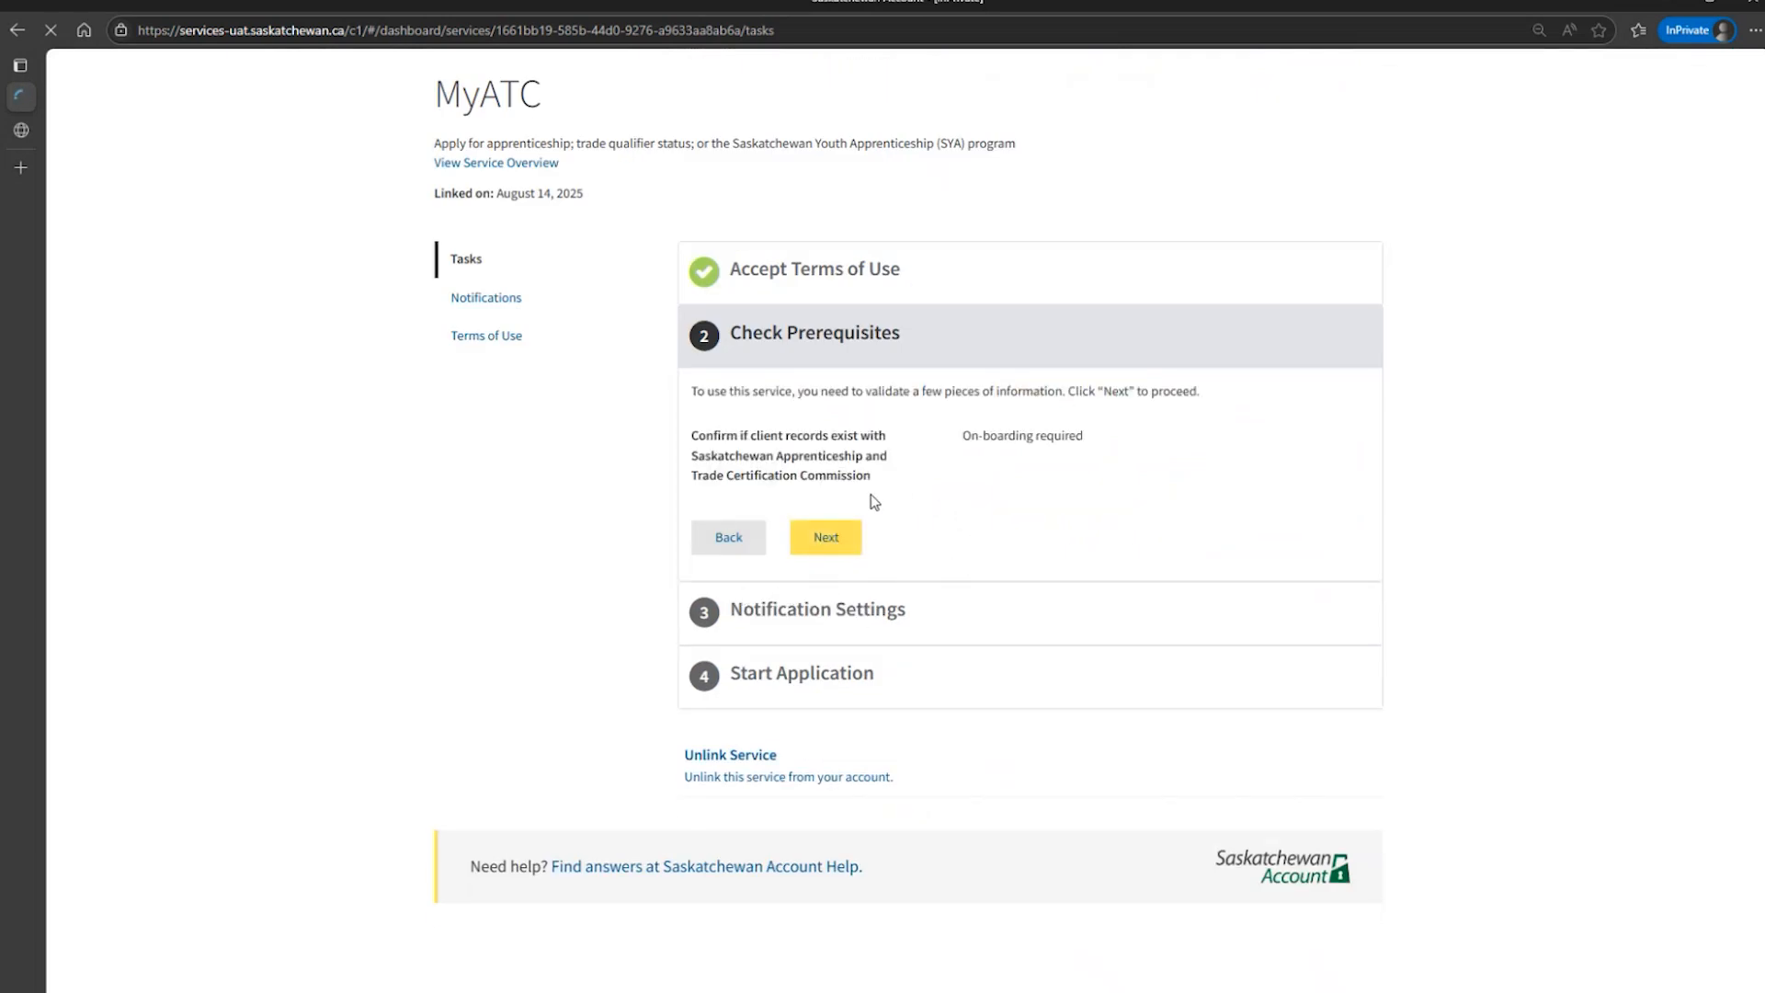
Complete the prerequisites check by answering No to being a current client of the Saskatchewan Apprenticeship and Trade Certification Commission.
{"action": "left_click", "coordinate": [839, 549]}
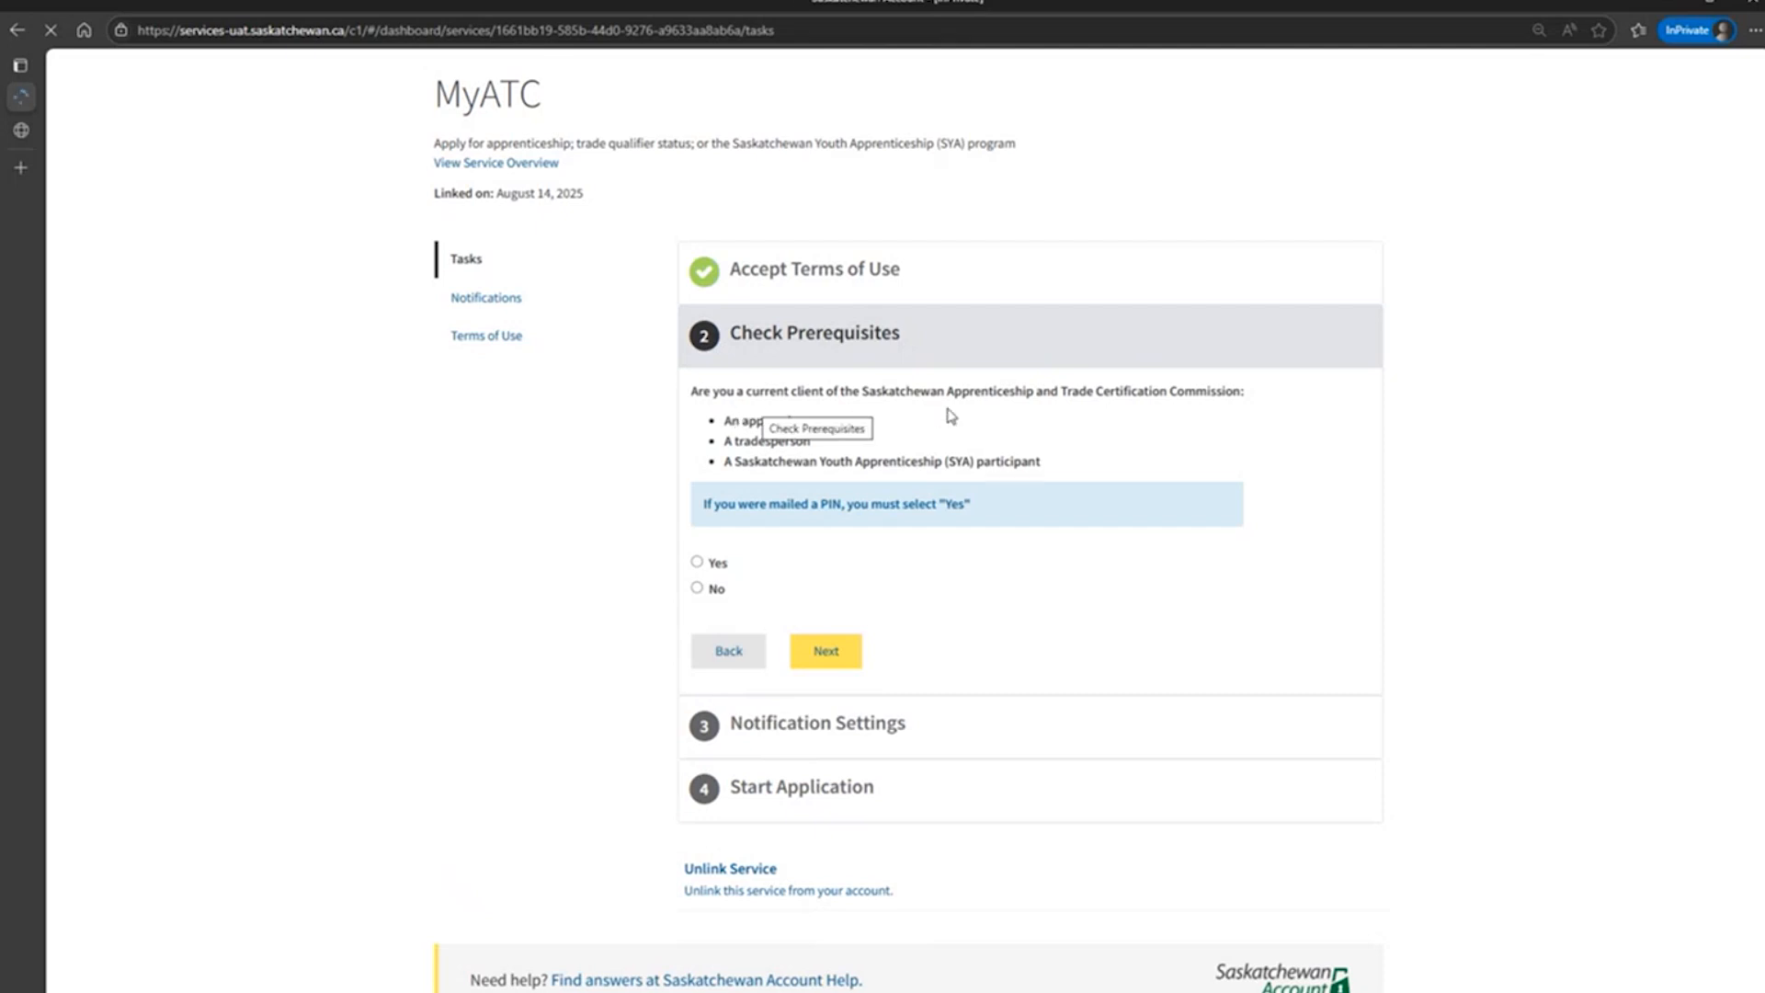
{"action": "left_click", "coordinate": [697, 588]}
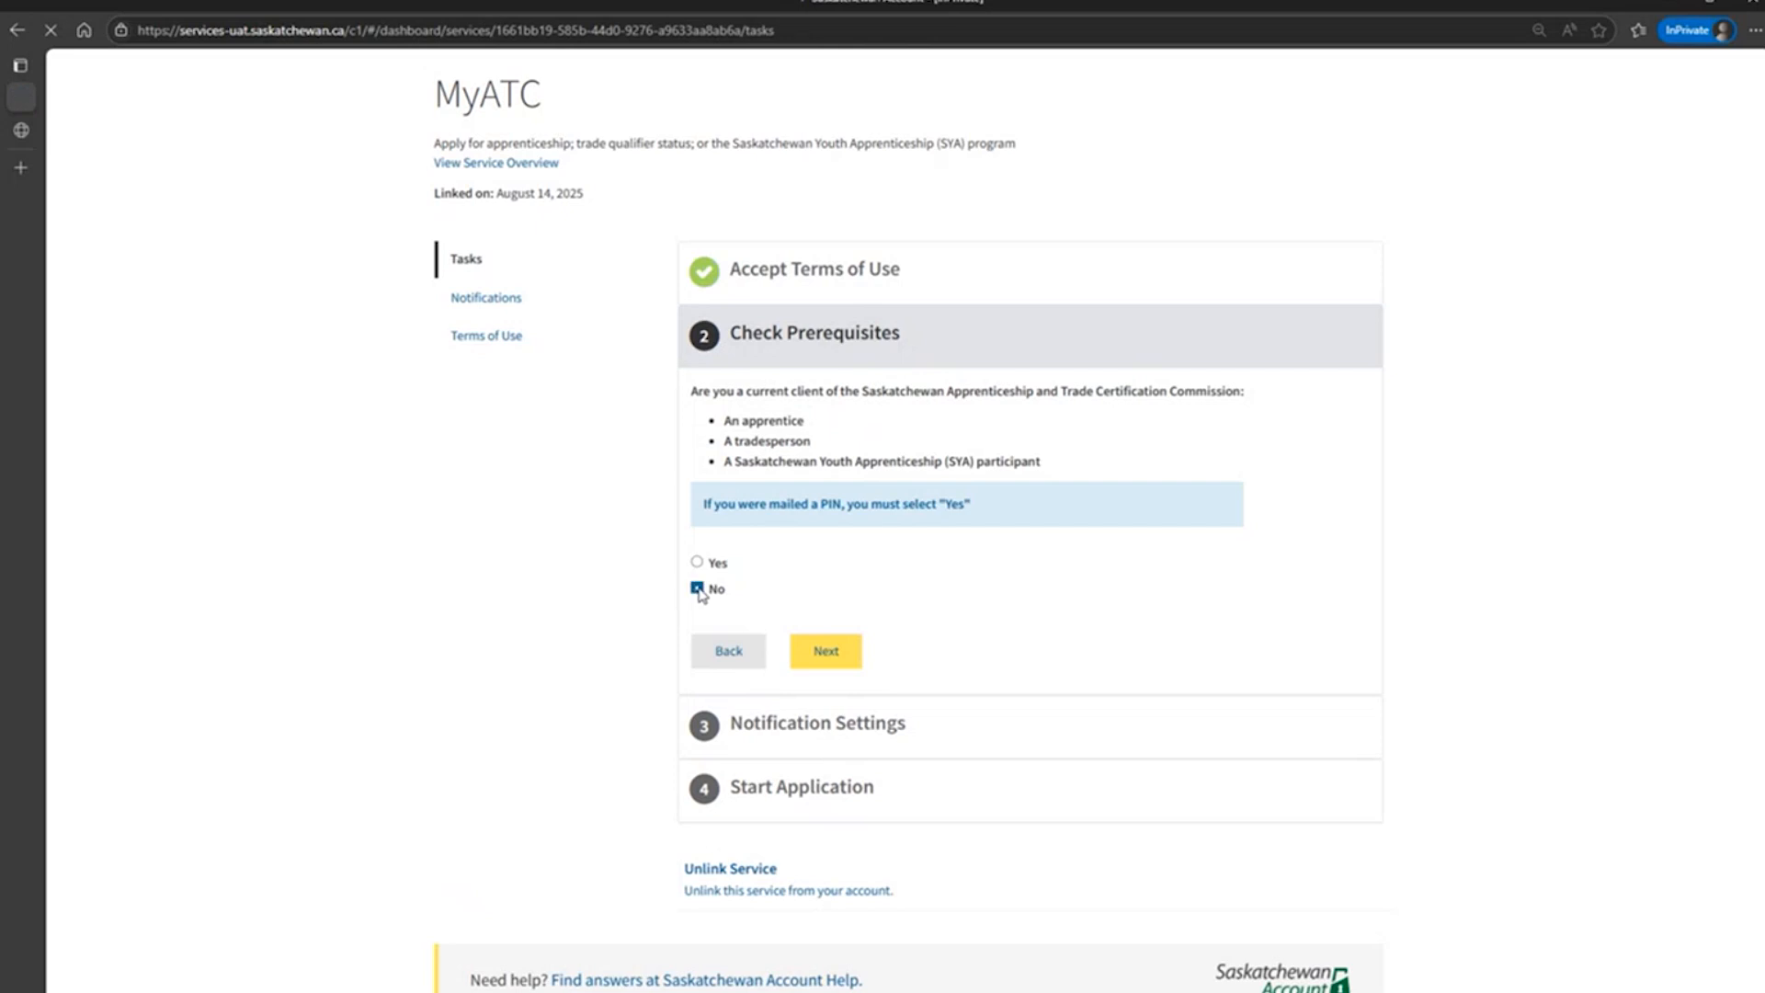
{"action": "left_click", "coordinate": [828, 655]}
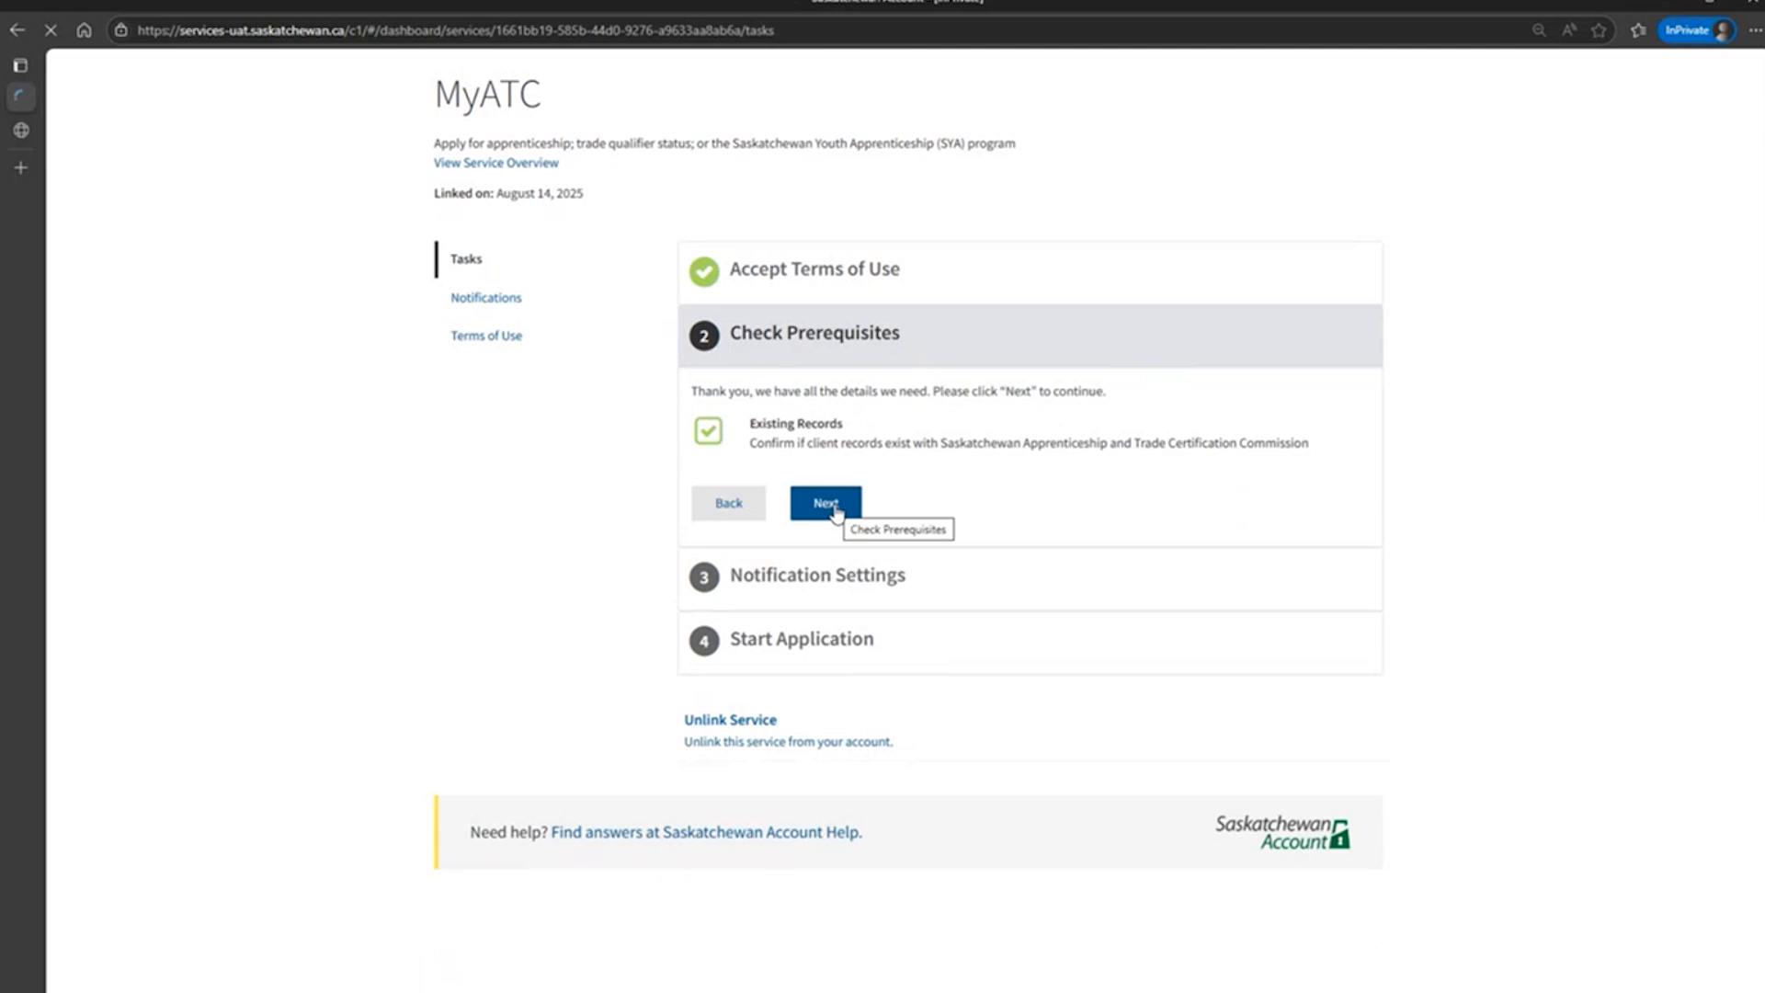
{"action": "left_click", "coordinate": [827, 505]}
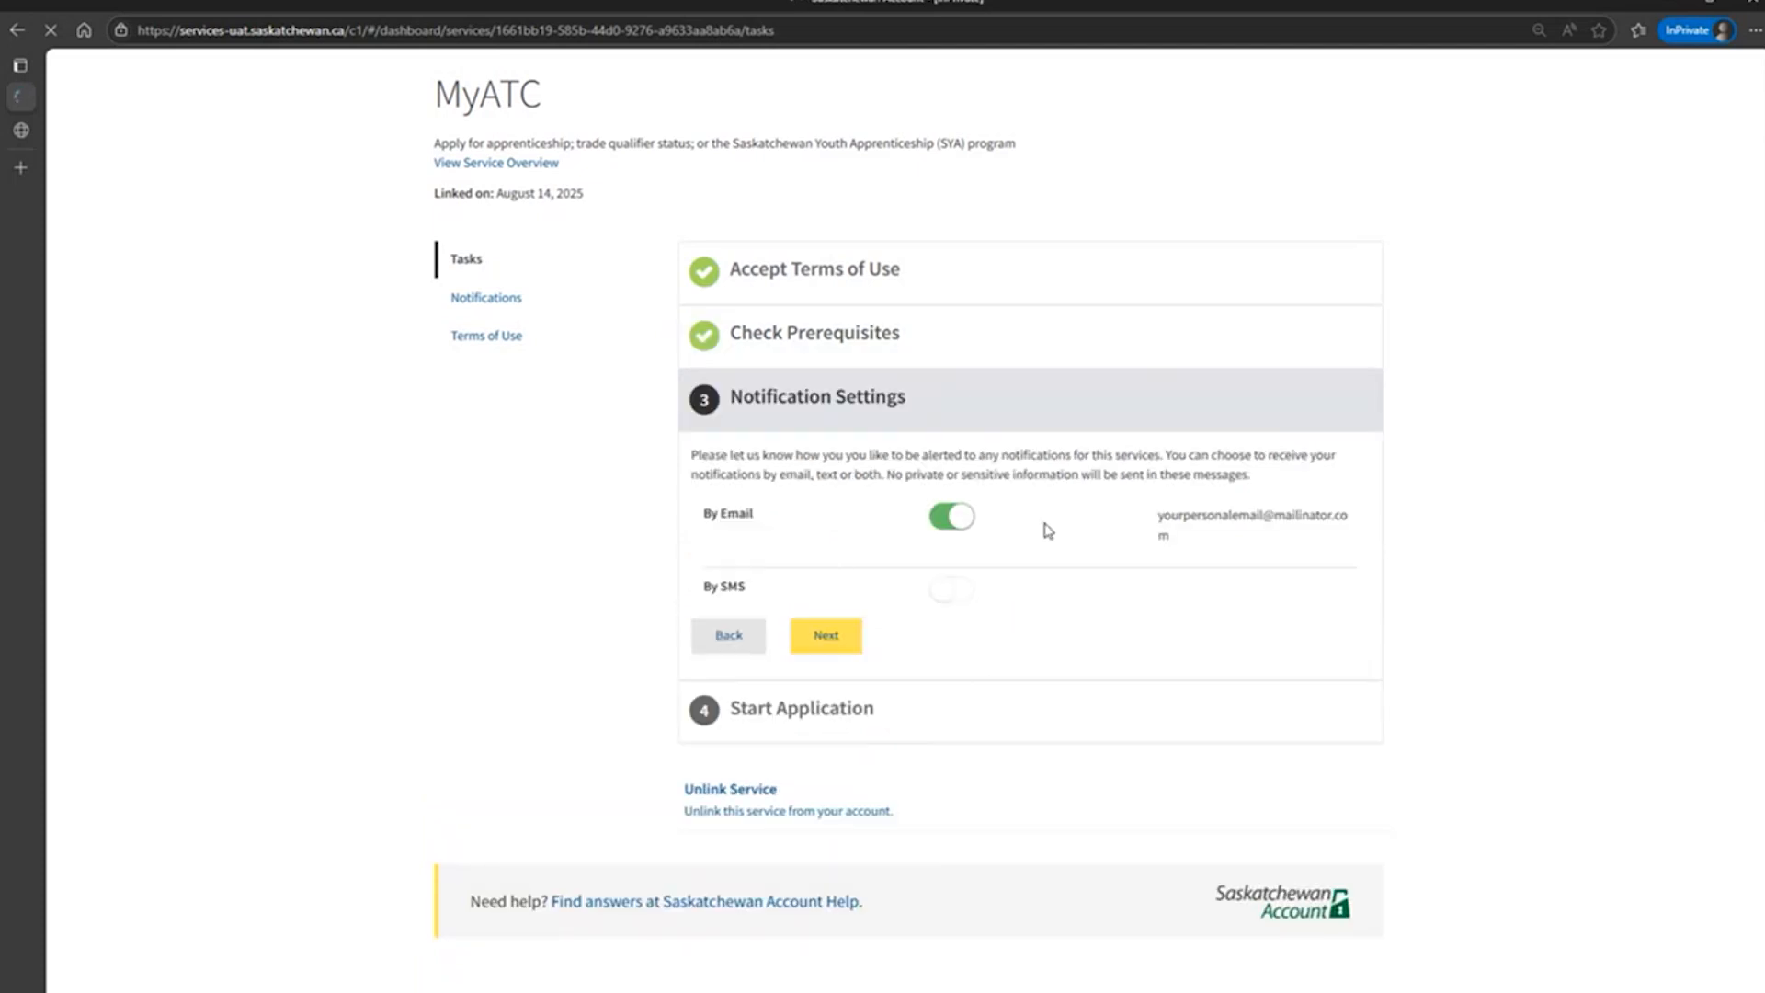
Keep service notifications on by email only, without SMS, and apply for MyATC.
{"action": "mouse_move", "coordinate": [948, 600]}
{"action": "left_click", "coordinate": [962, 525]}
{"action": "left_click", "coordinate": [962, 526]}
{"action": "left_click", "coordinate": [847, 646]}
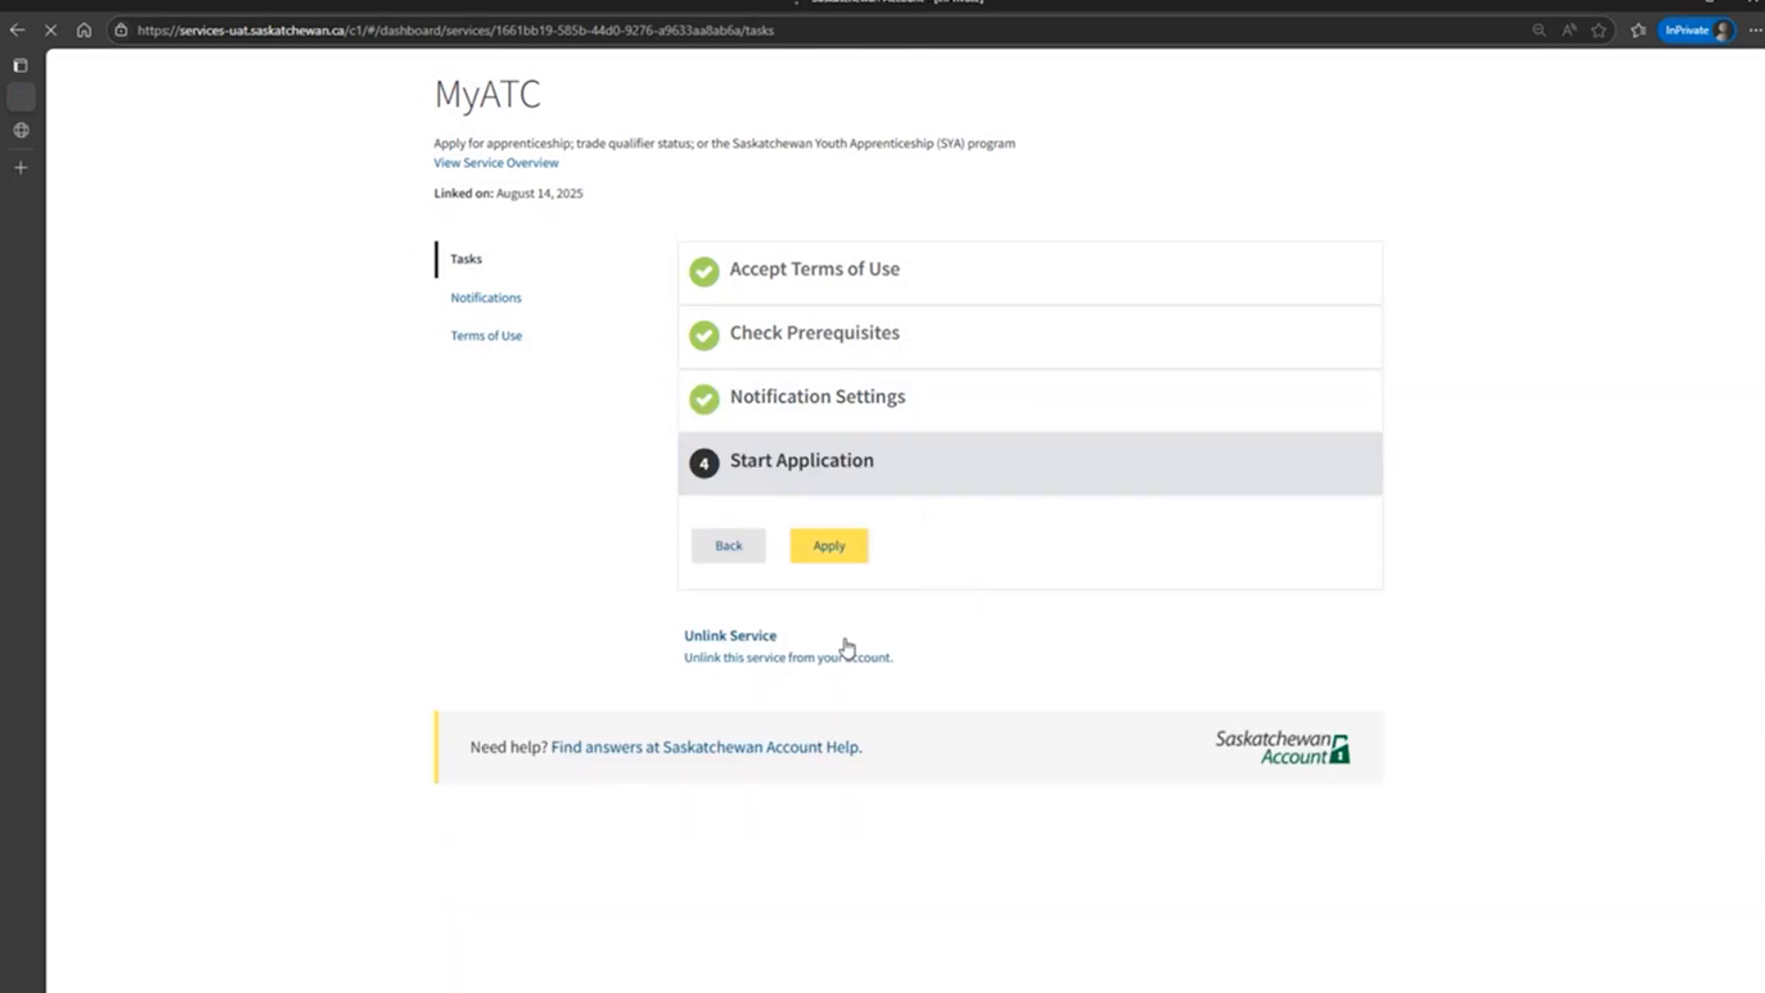
{"action": "left_click", "coordinate": [848, 556]}
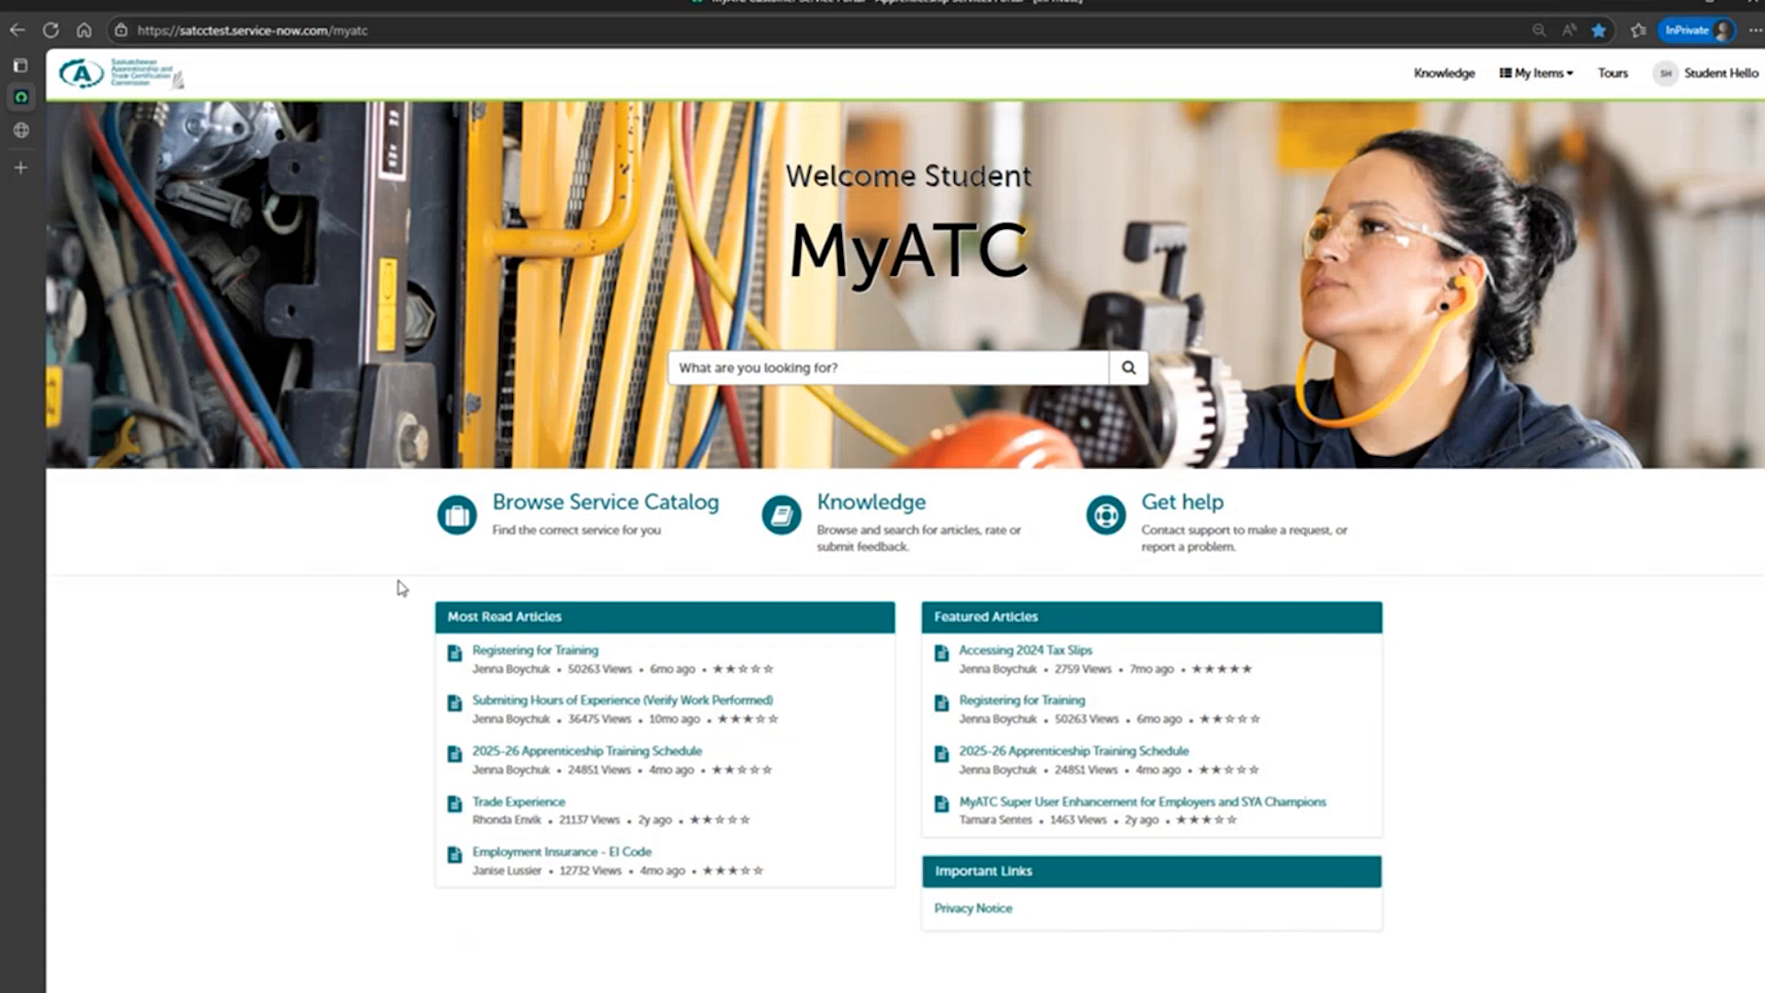
Browse the service catalog and open the SYA Application form.
{"action": "left_click", "coordinate": [522, 515]}
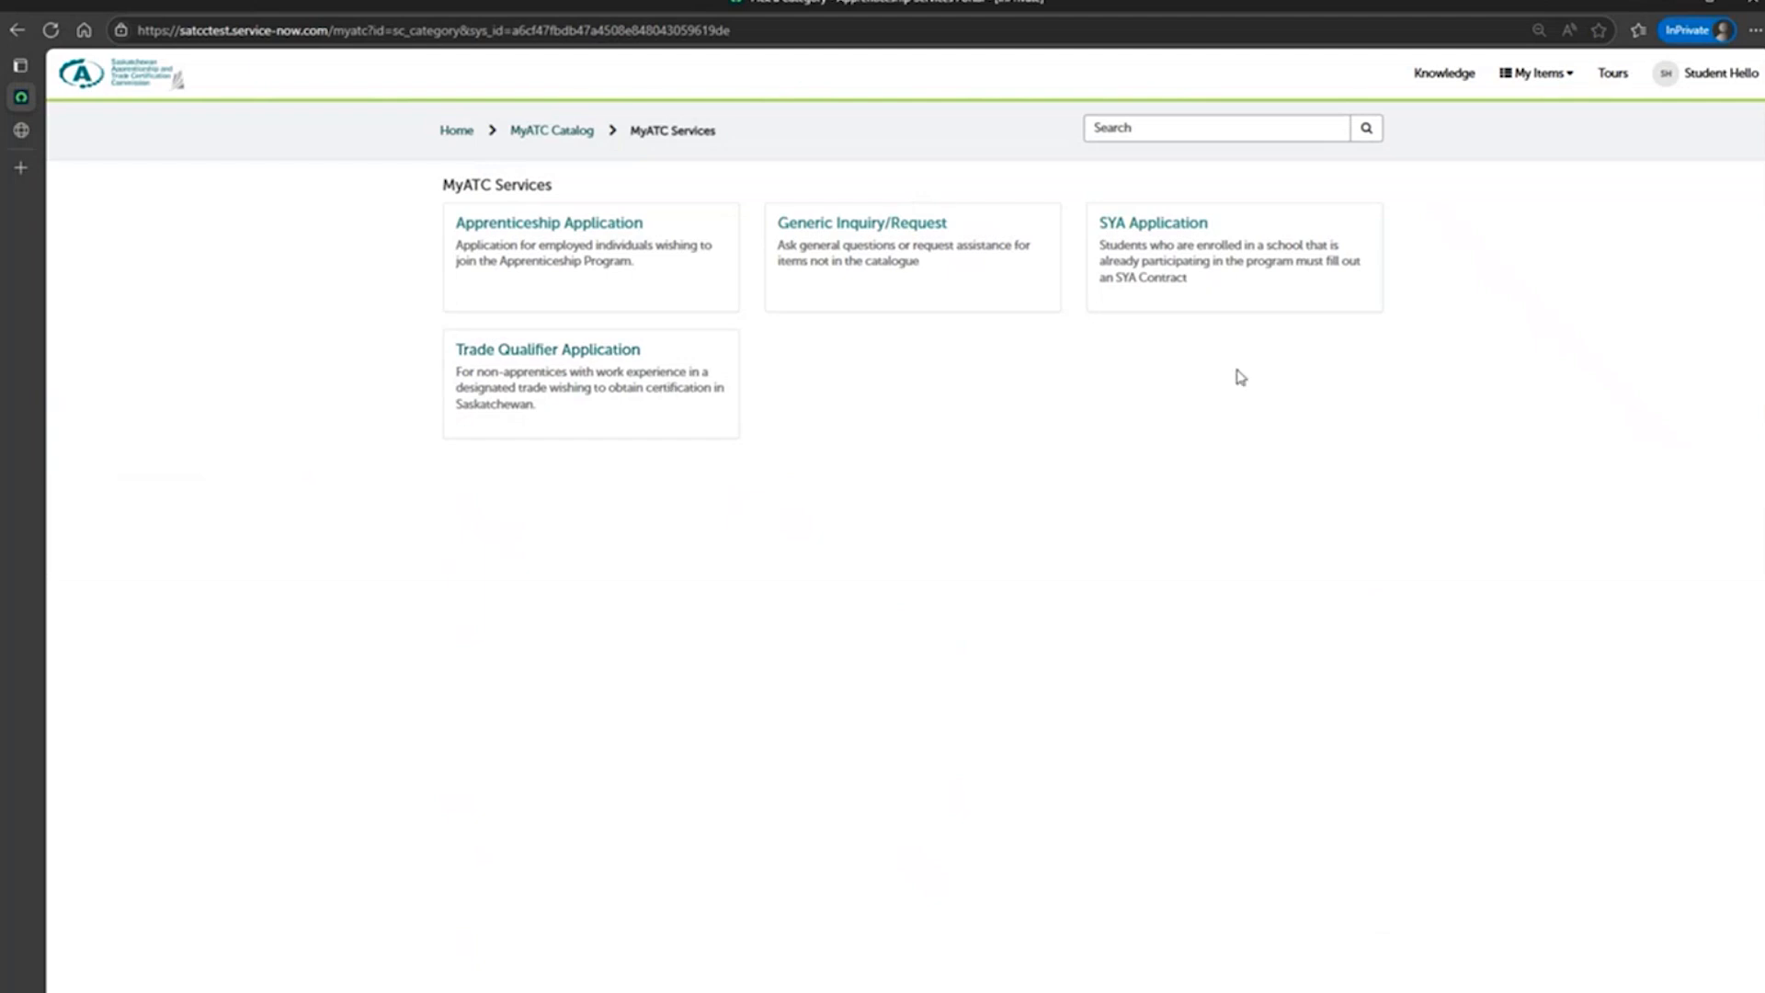
{"action": "left_click", "coordinate": [1213, 248]}
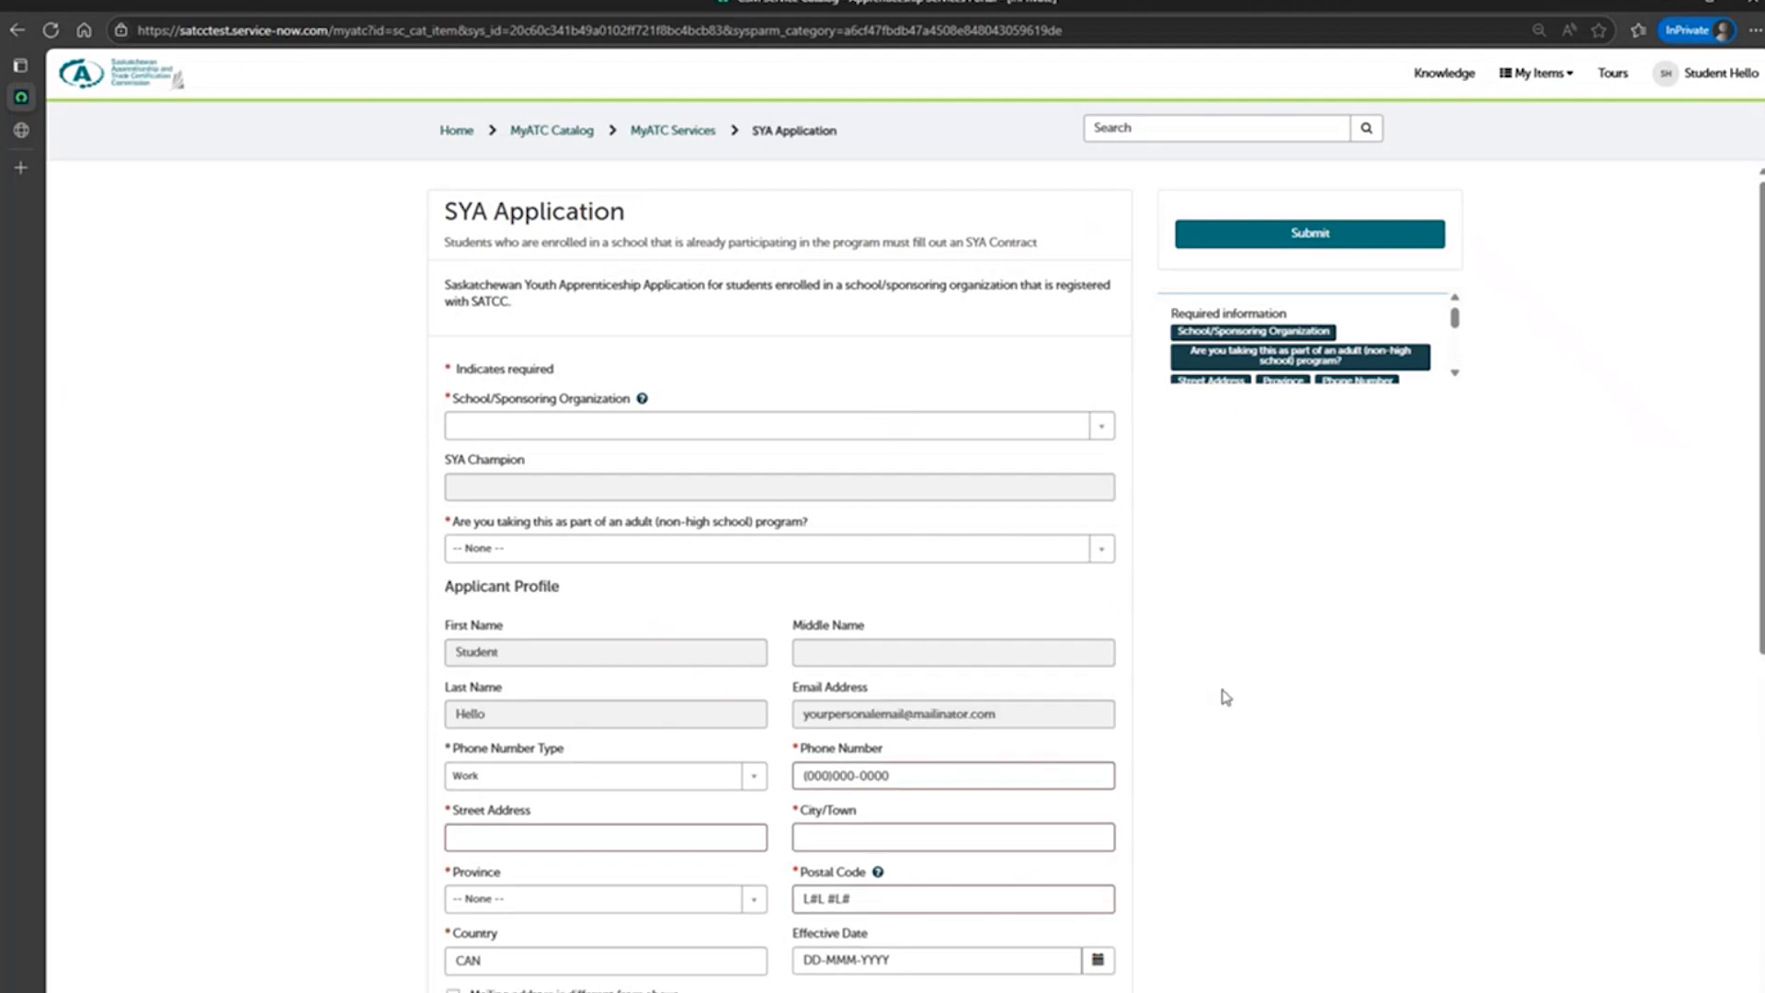
Choose 33 Central School as the School/Sponsoring Organization and answer No to the adult (non-high school) program question.
{"action": "scroll", "coordinate": [1216, 664], "scroll_direction": "down", "scroll_amount": 1}
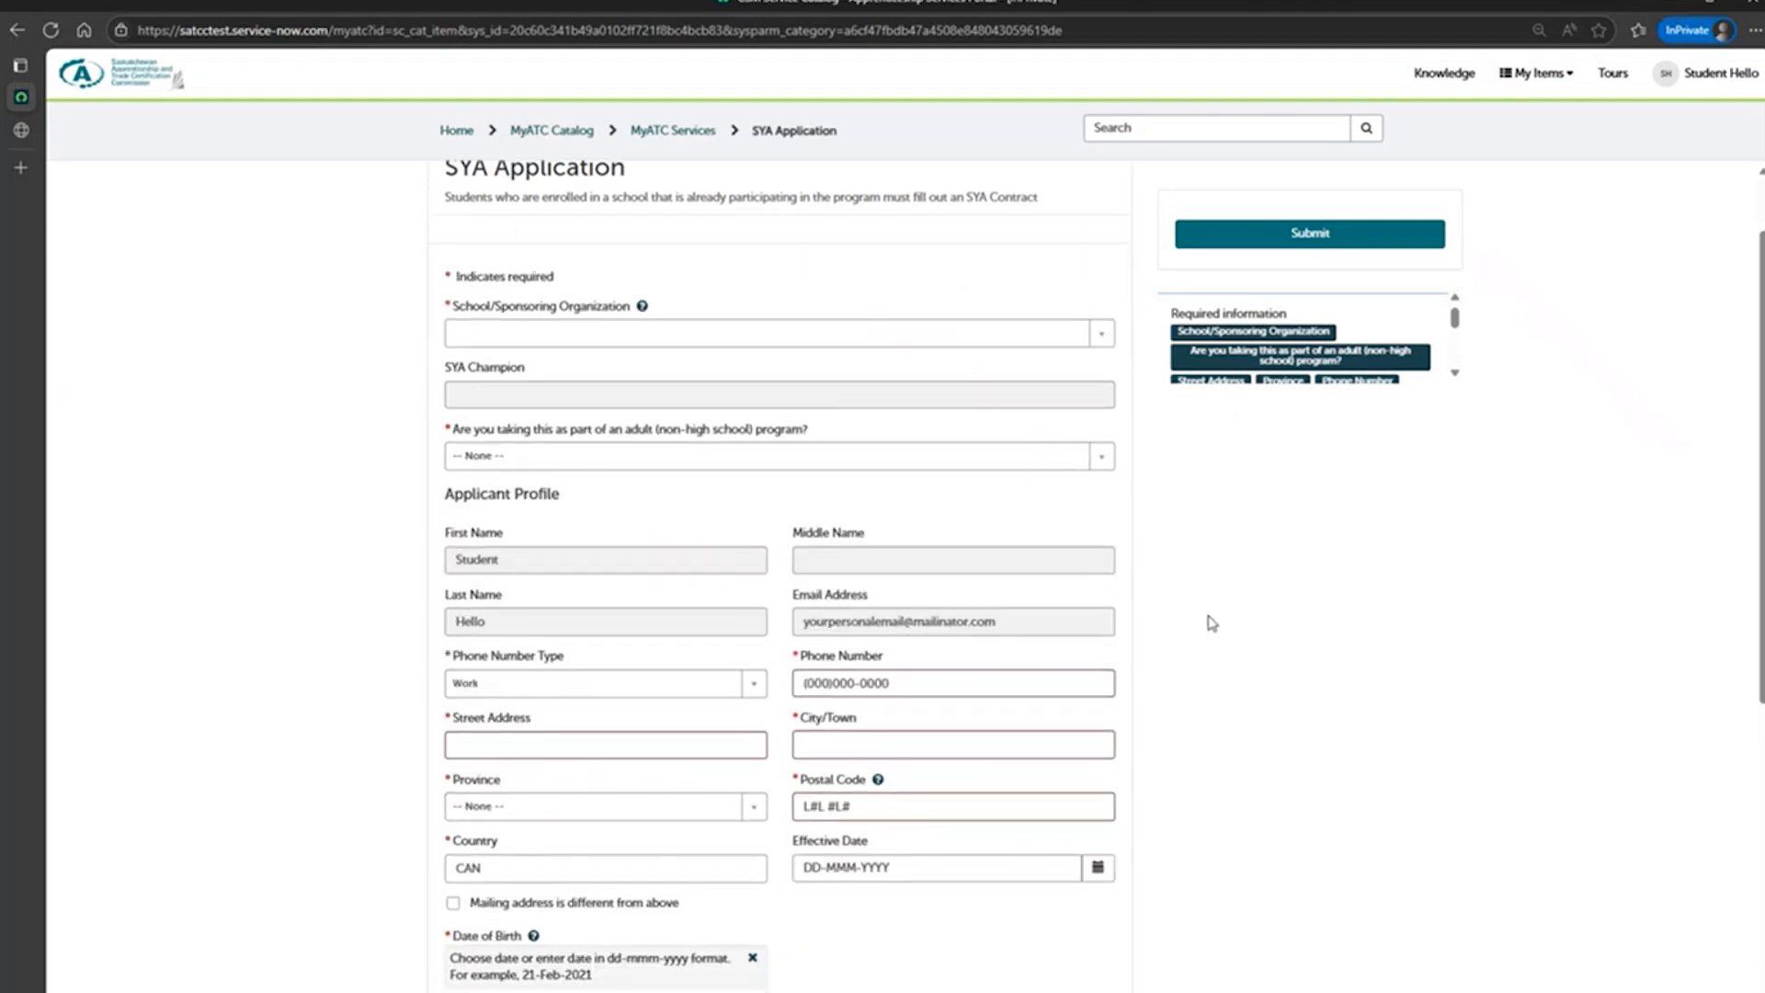
{"action": "left_click", "coordinate": [899, 336]}
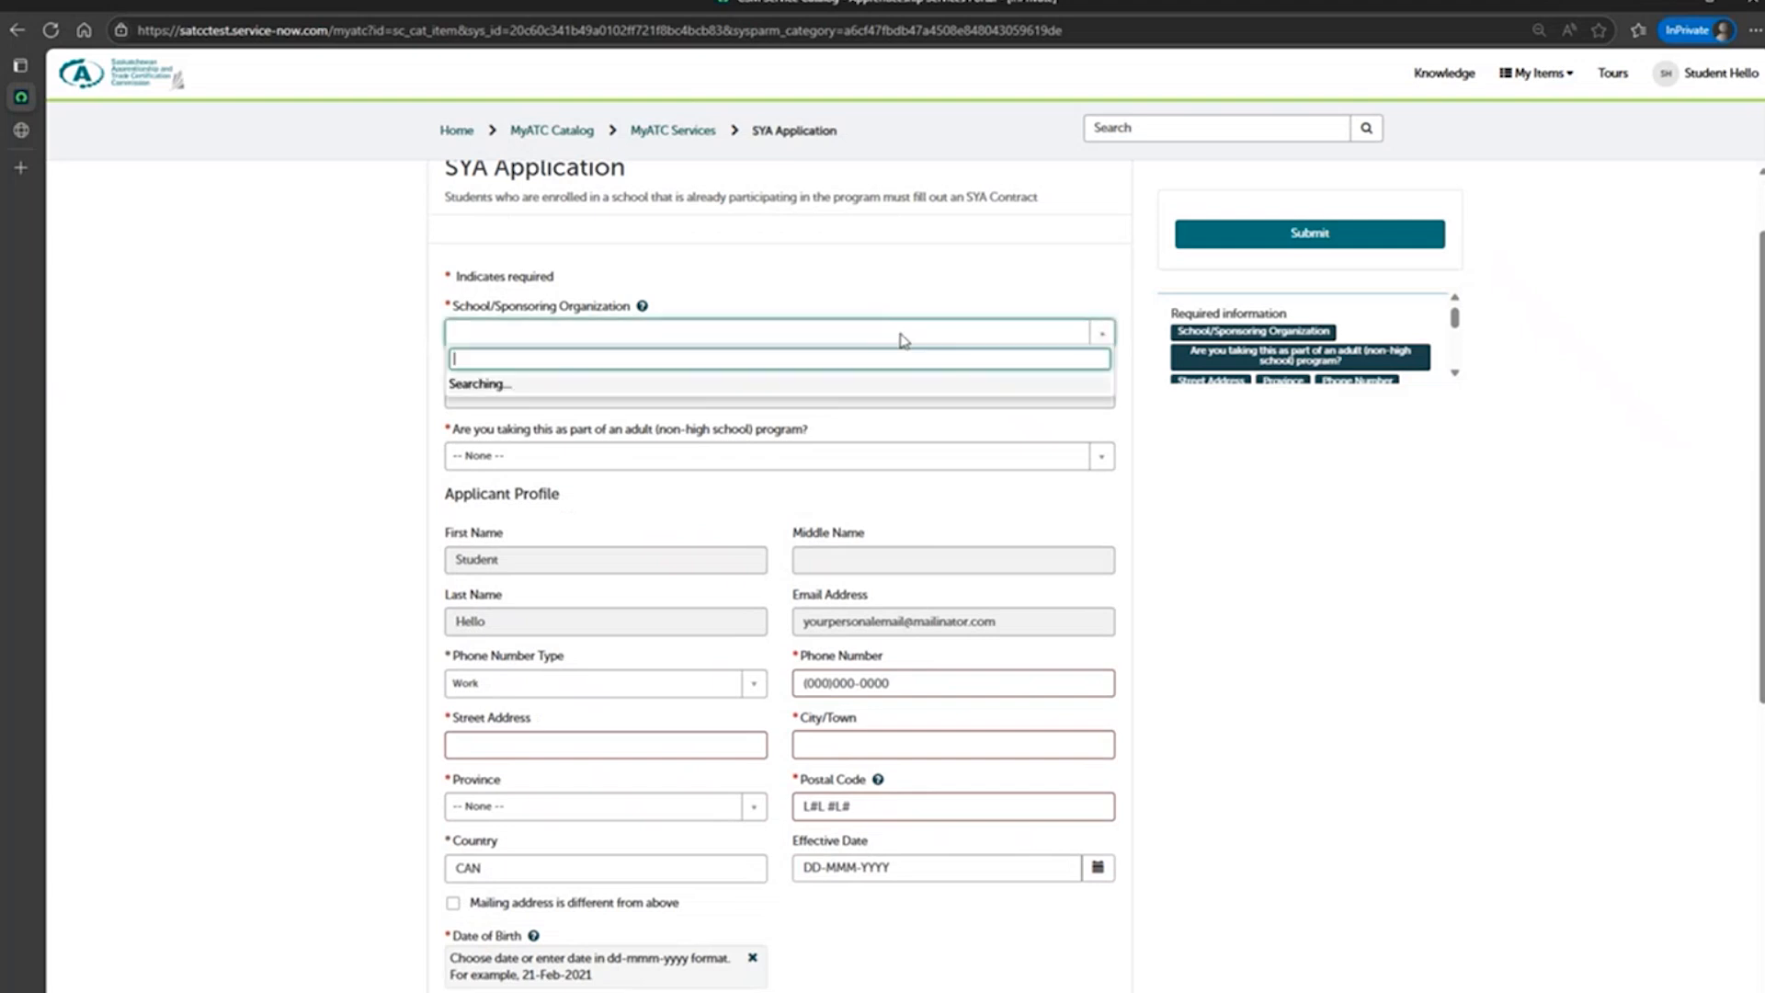
{"action": "scroll", "coordinate": [896, 432], "scroll_direction": "down", "scroll_amount": 3}
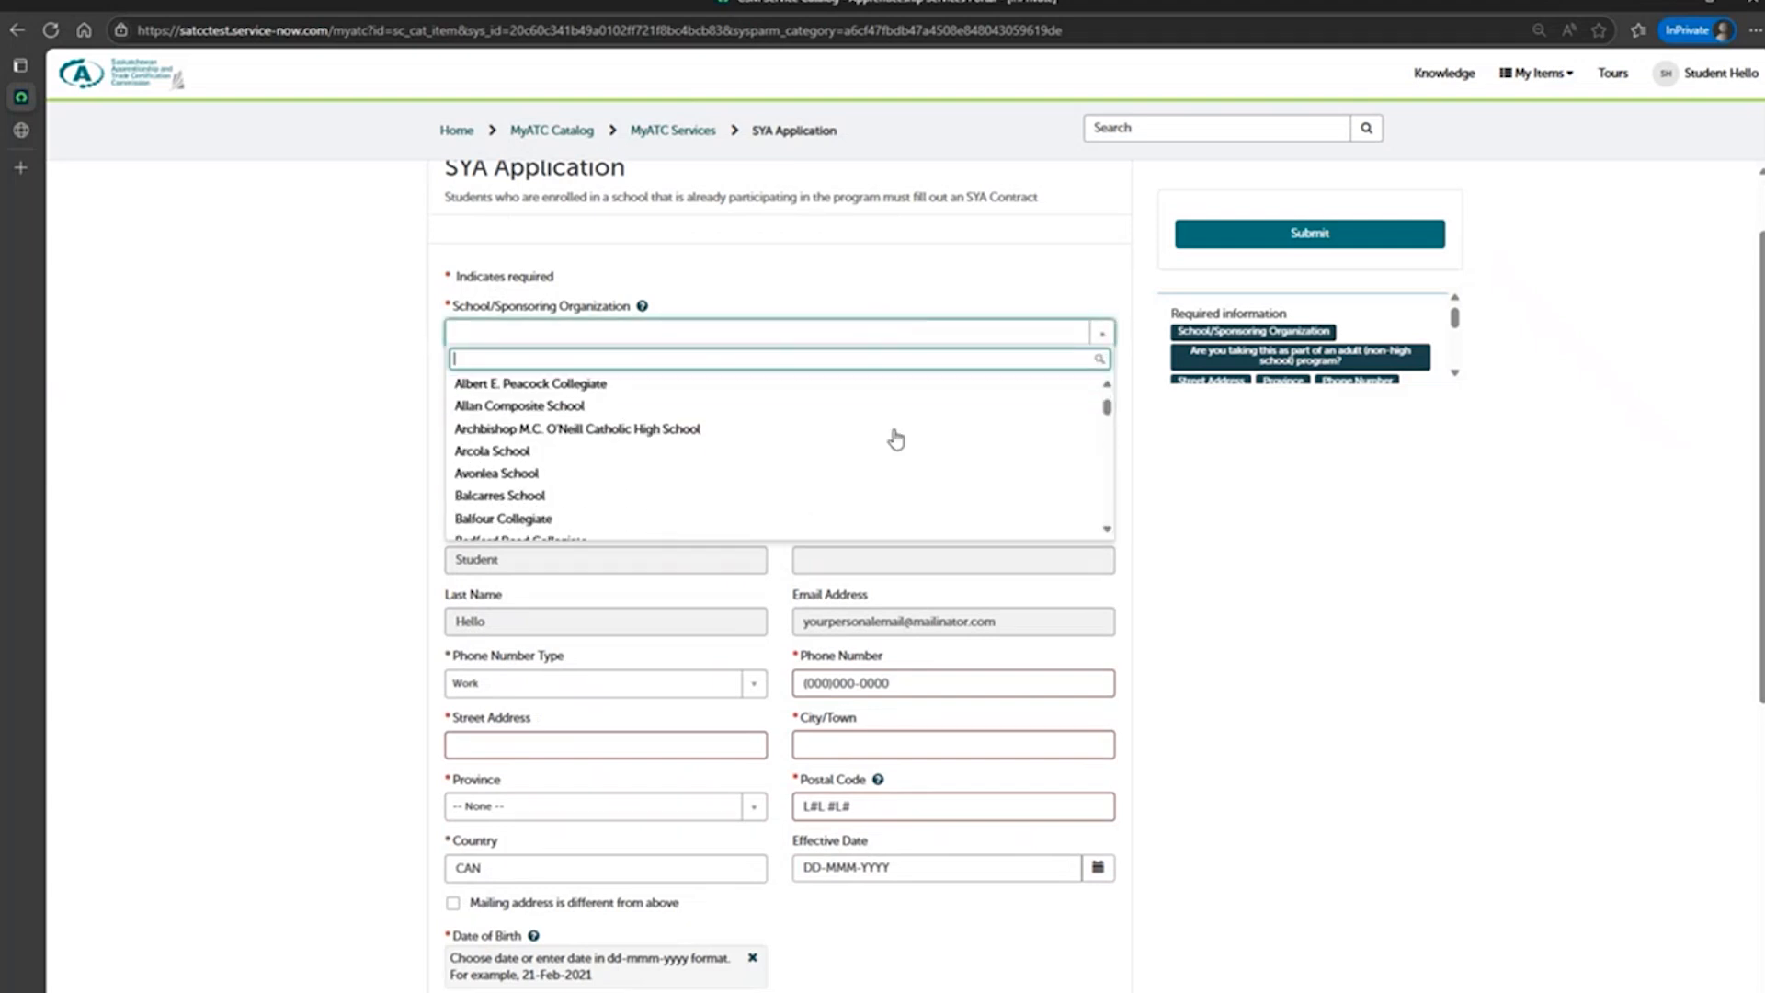
{"action": "scroll", "coordinate": [897, 439], "scroll_direction": "up", "scroll_amount": 3}
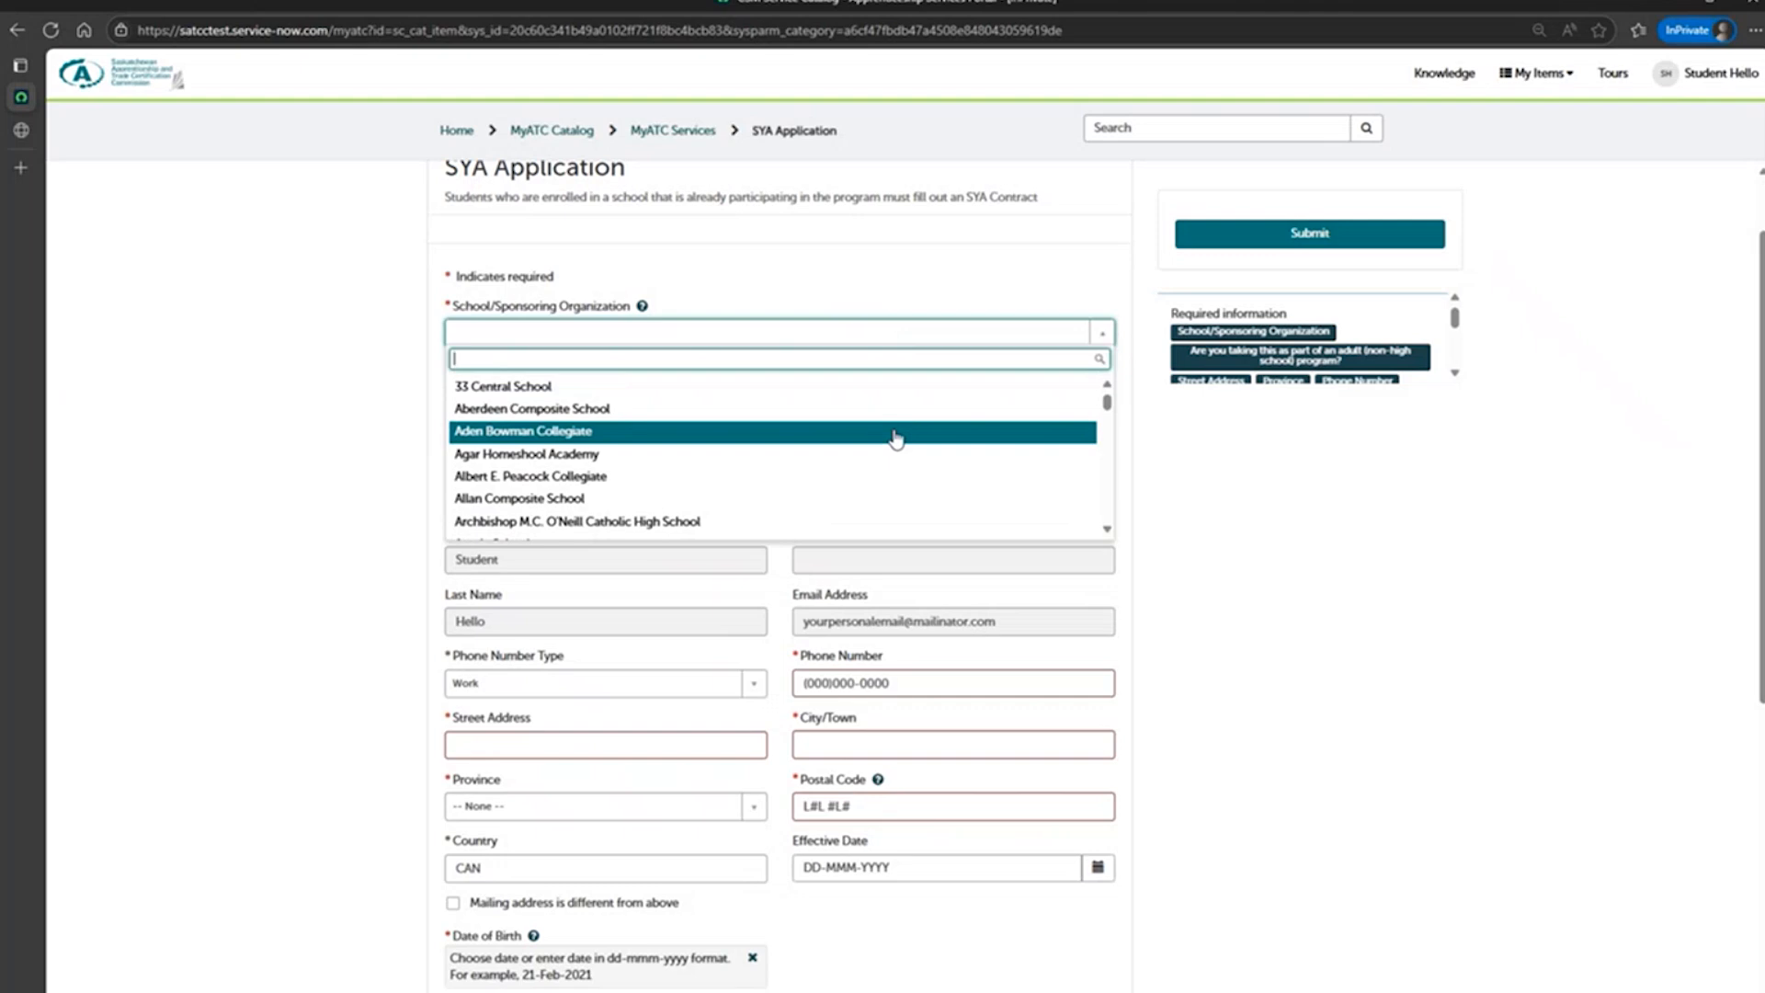
{"action": "left_click", "coordinate": [898, 387]}
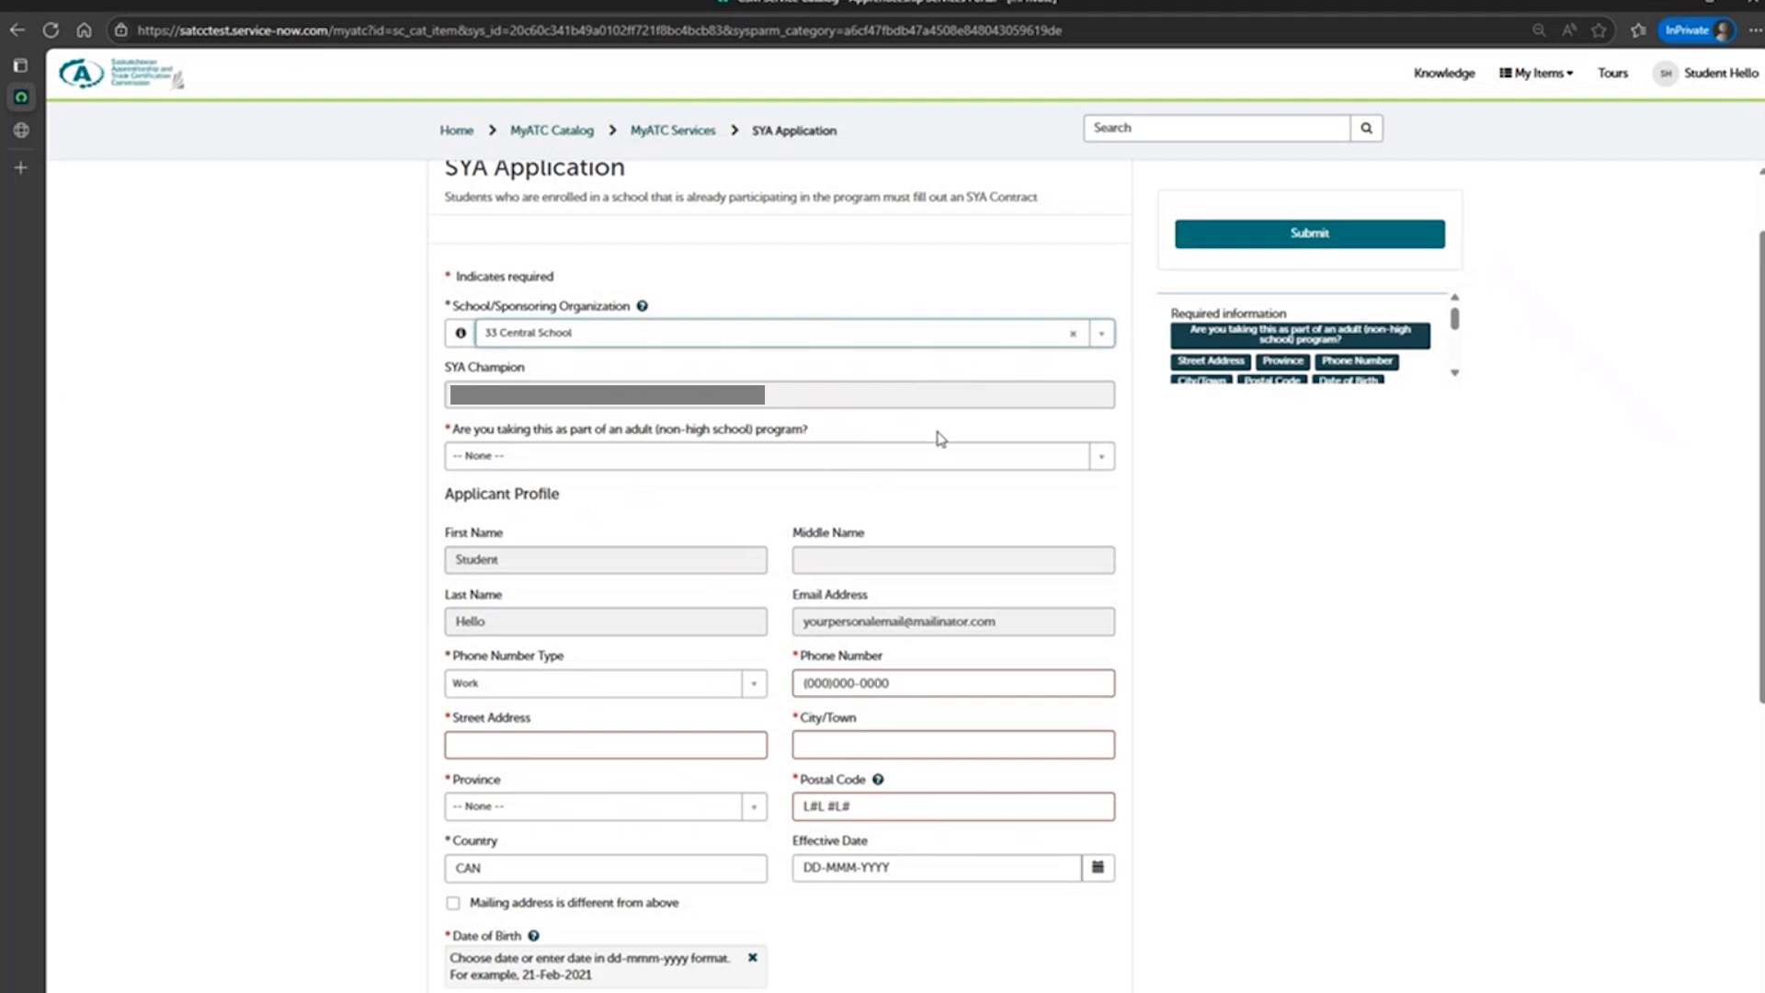
{"action": "left_click", "coordinate": [626, 465]}
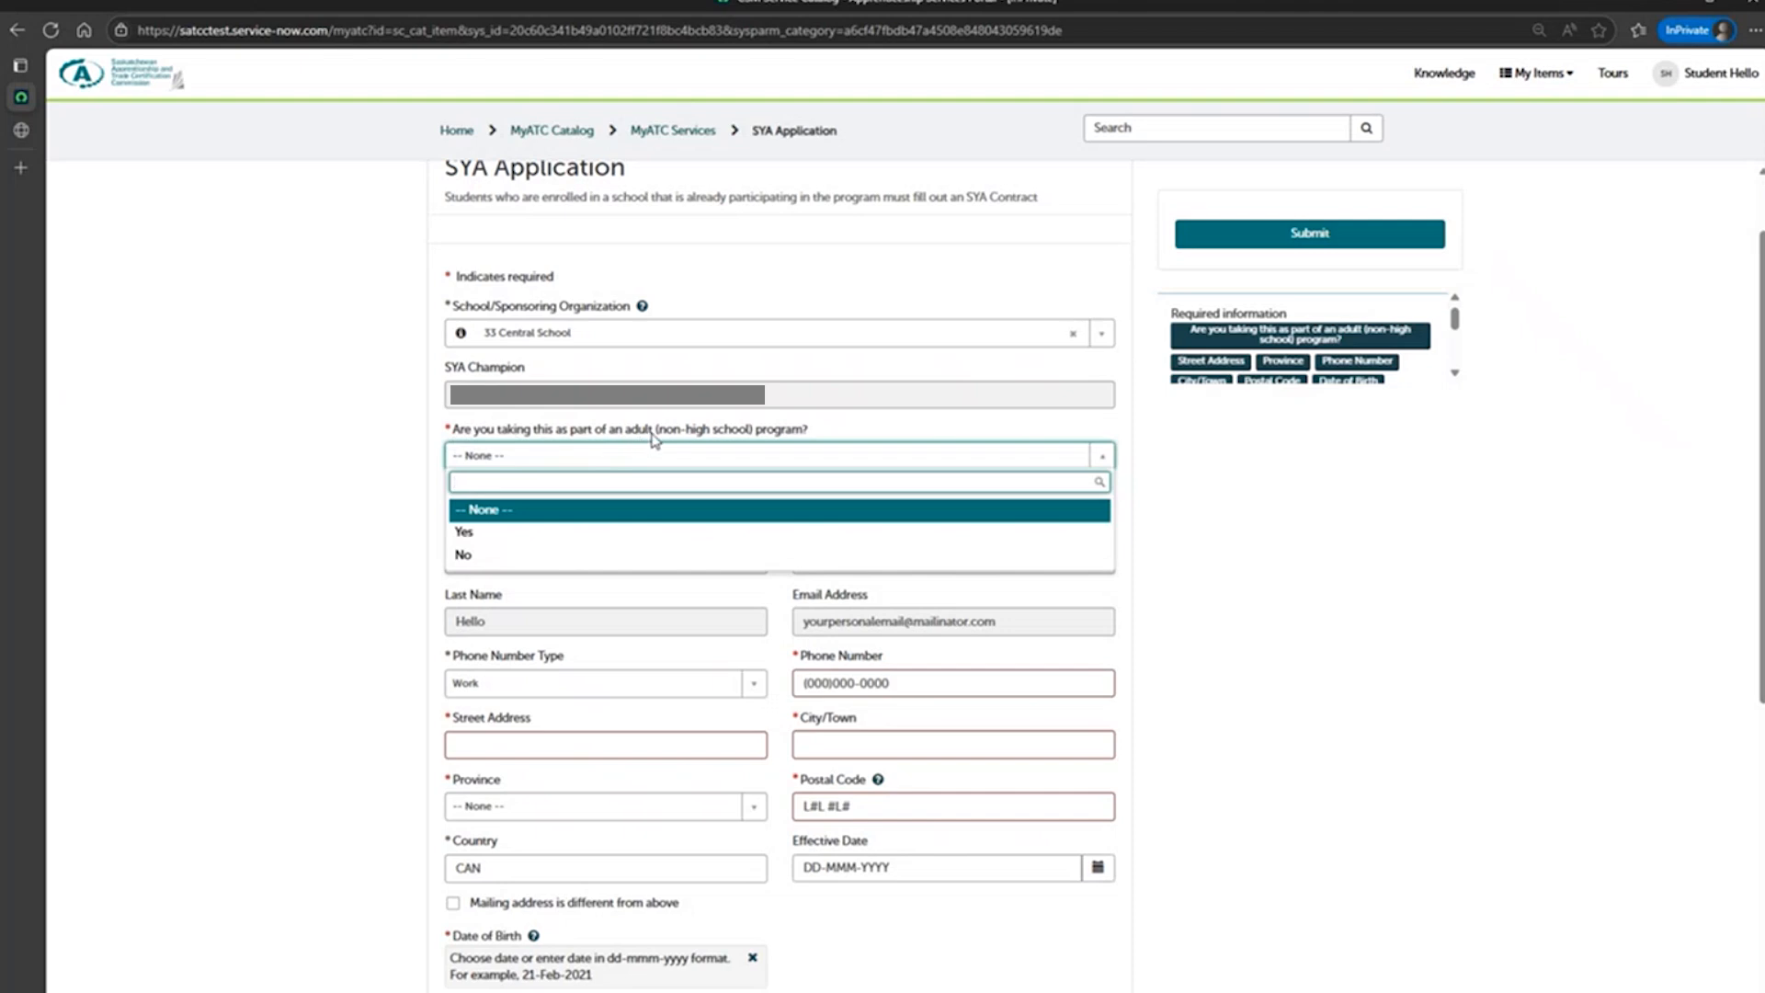
{"action": "left_click", "coordinate": [616, 555]}
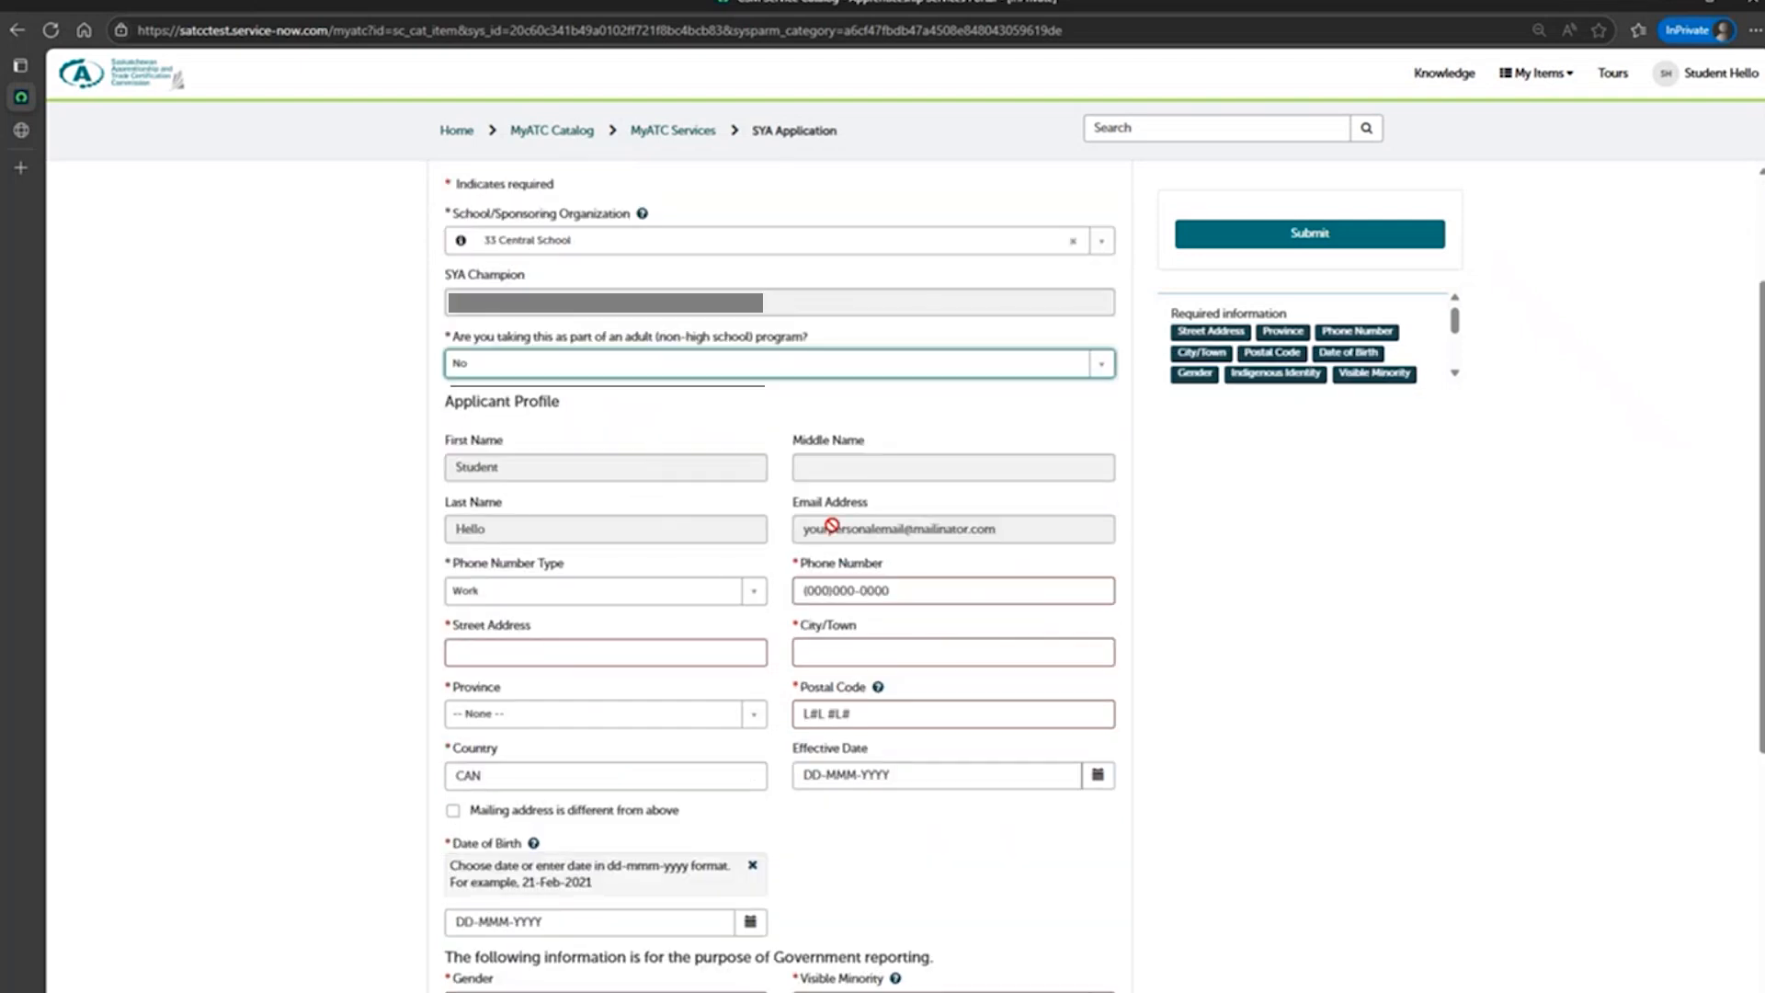
Set the applicant's phone number type to Mobile and enter the phone number.
{"action": "scroll", "coordinate": [833, 525], "scroll_direction": "down", "scroll_amount": 2}
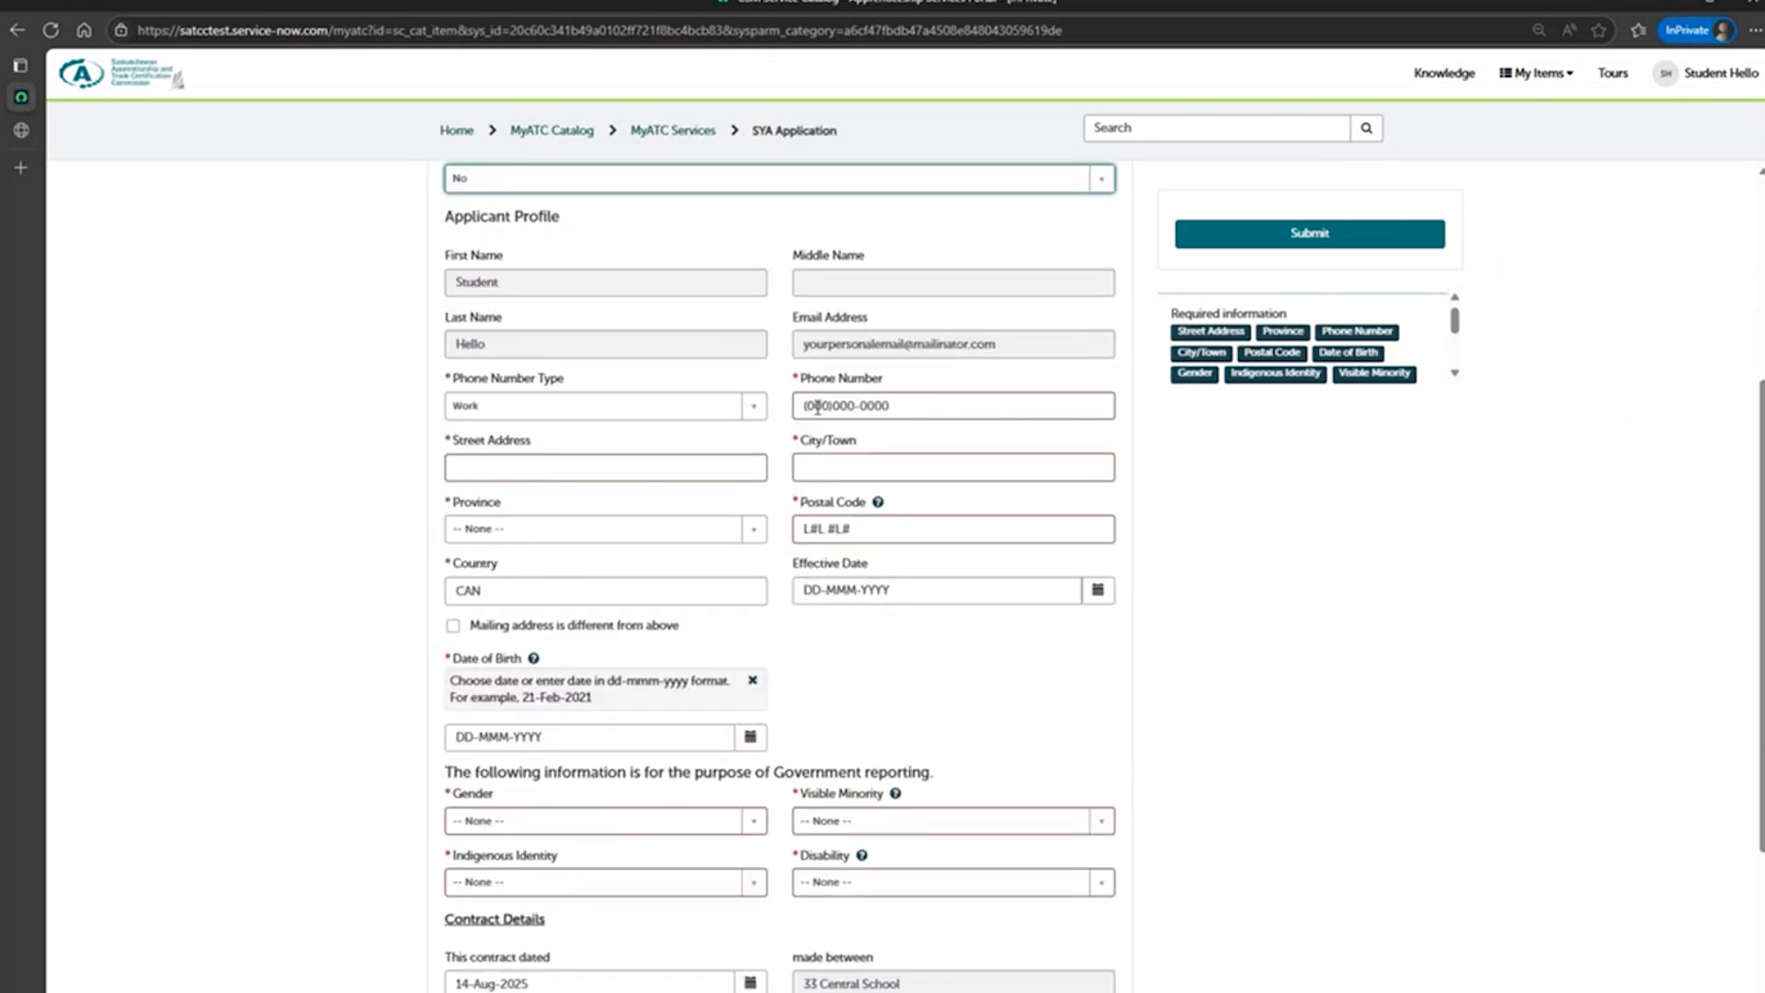
{"action": "left_click", "coordinate": [754, 406]}
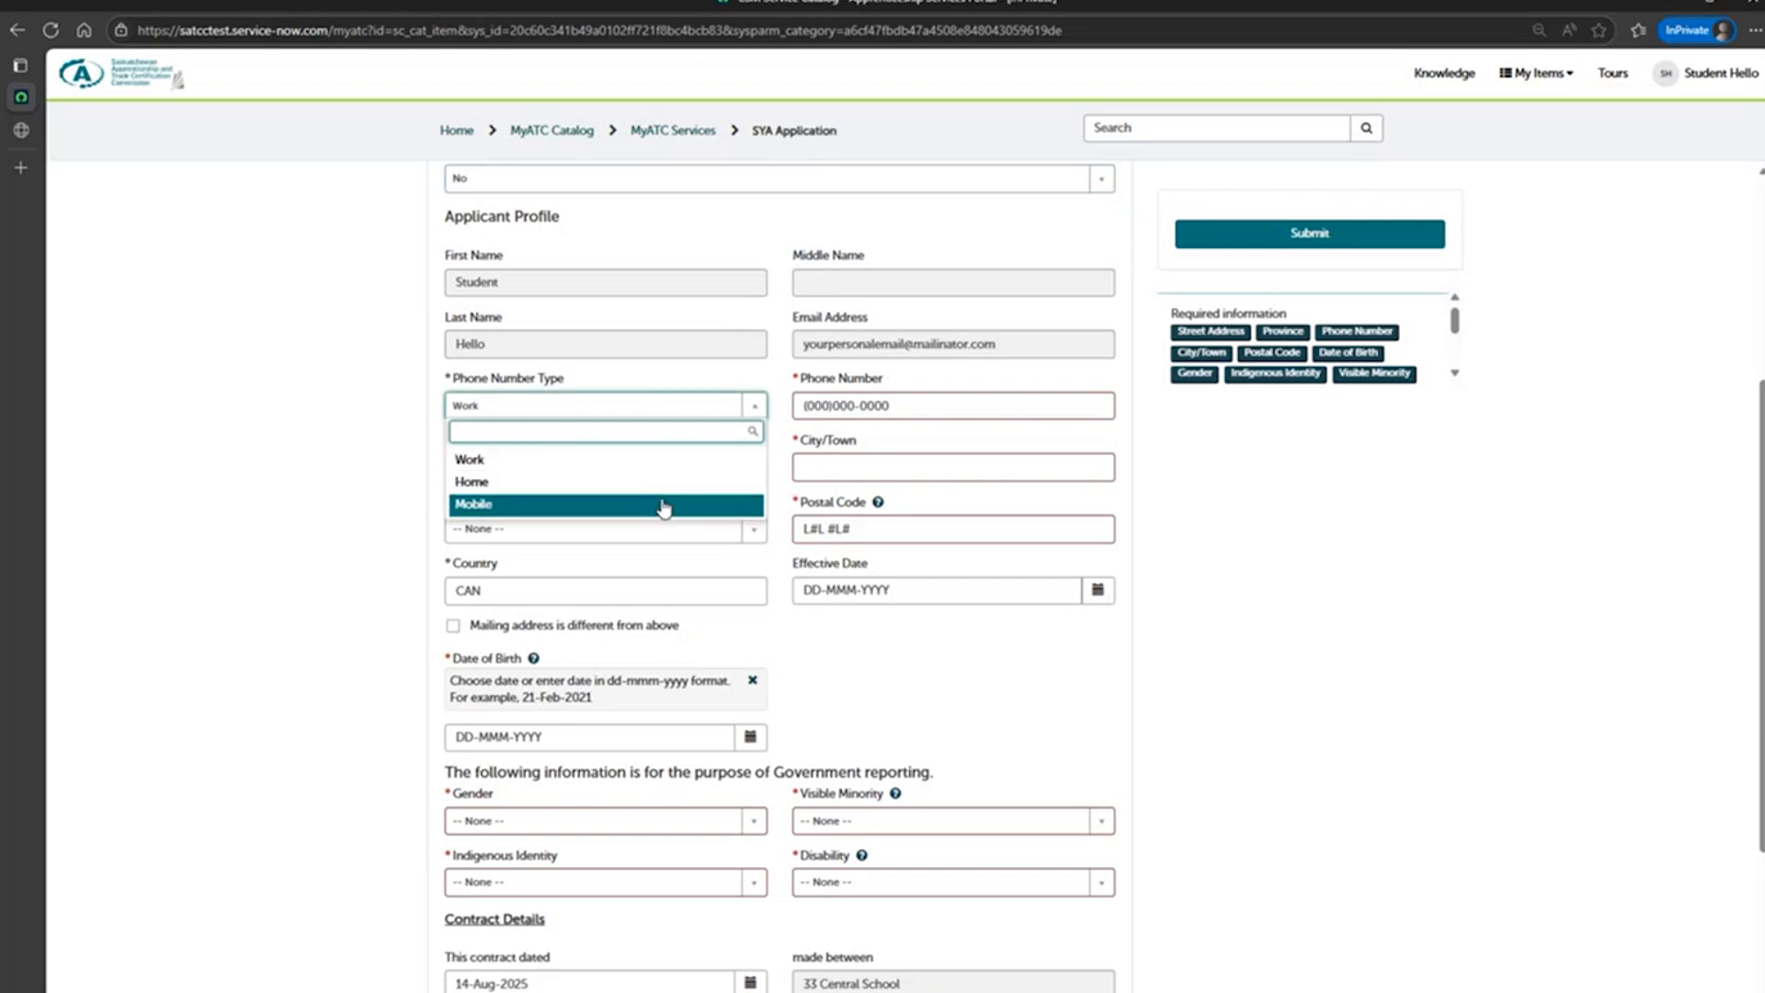
{"action": "left_click", "coordinate": [664, 505]}
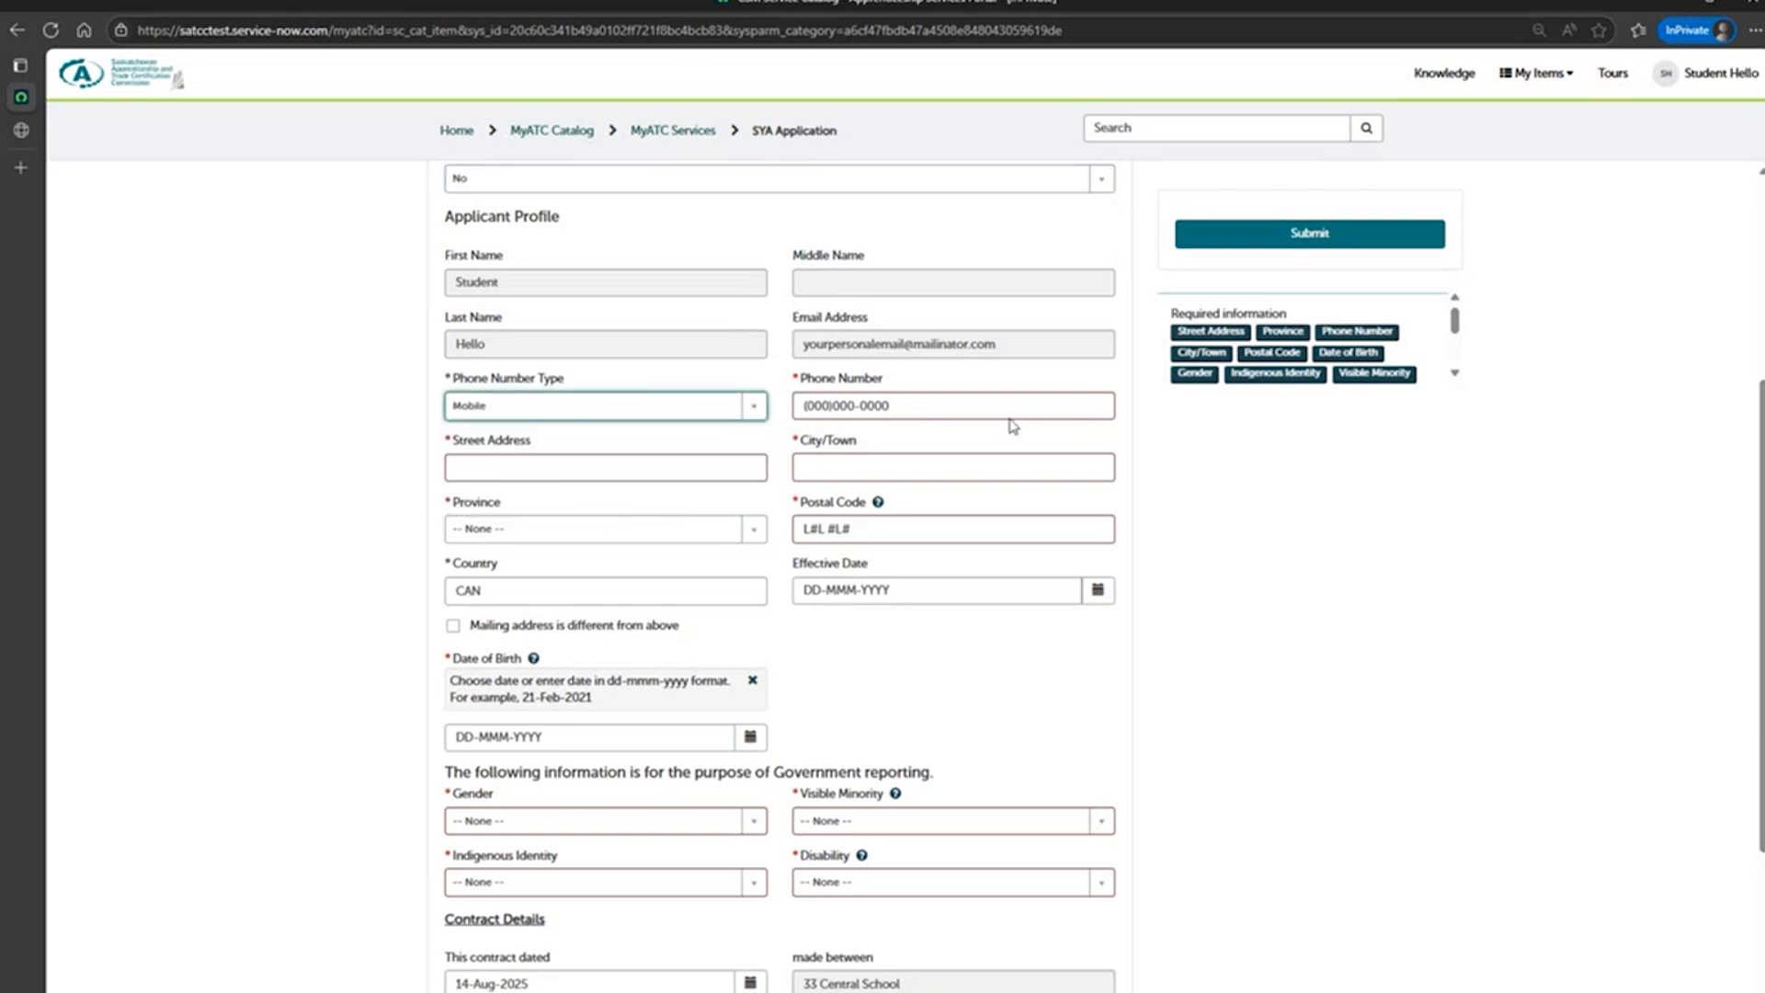
{"action": "left_click", "coordinate": [947, 406]}
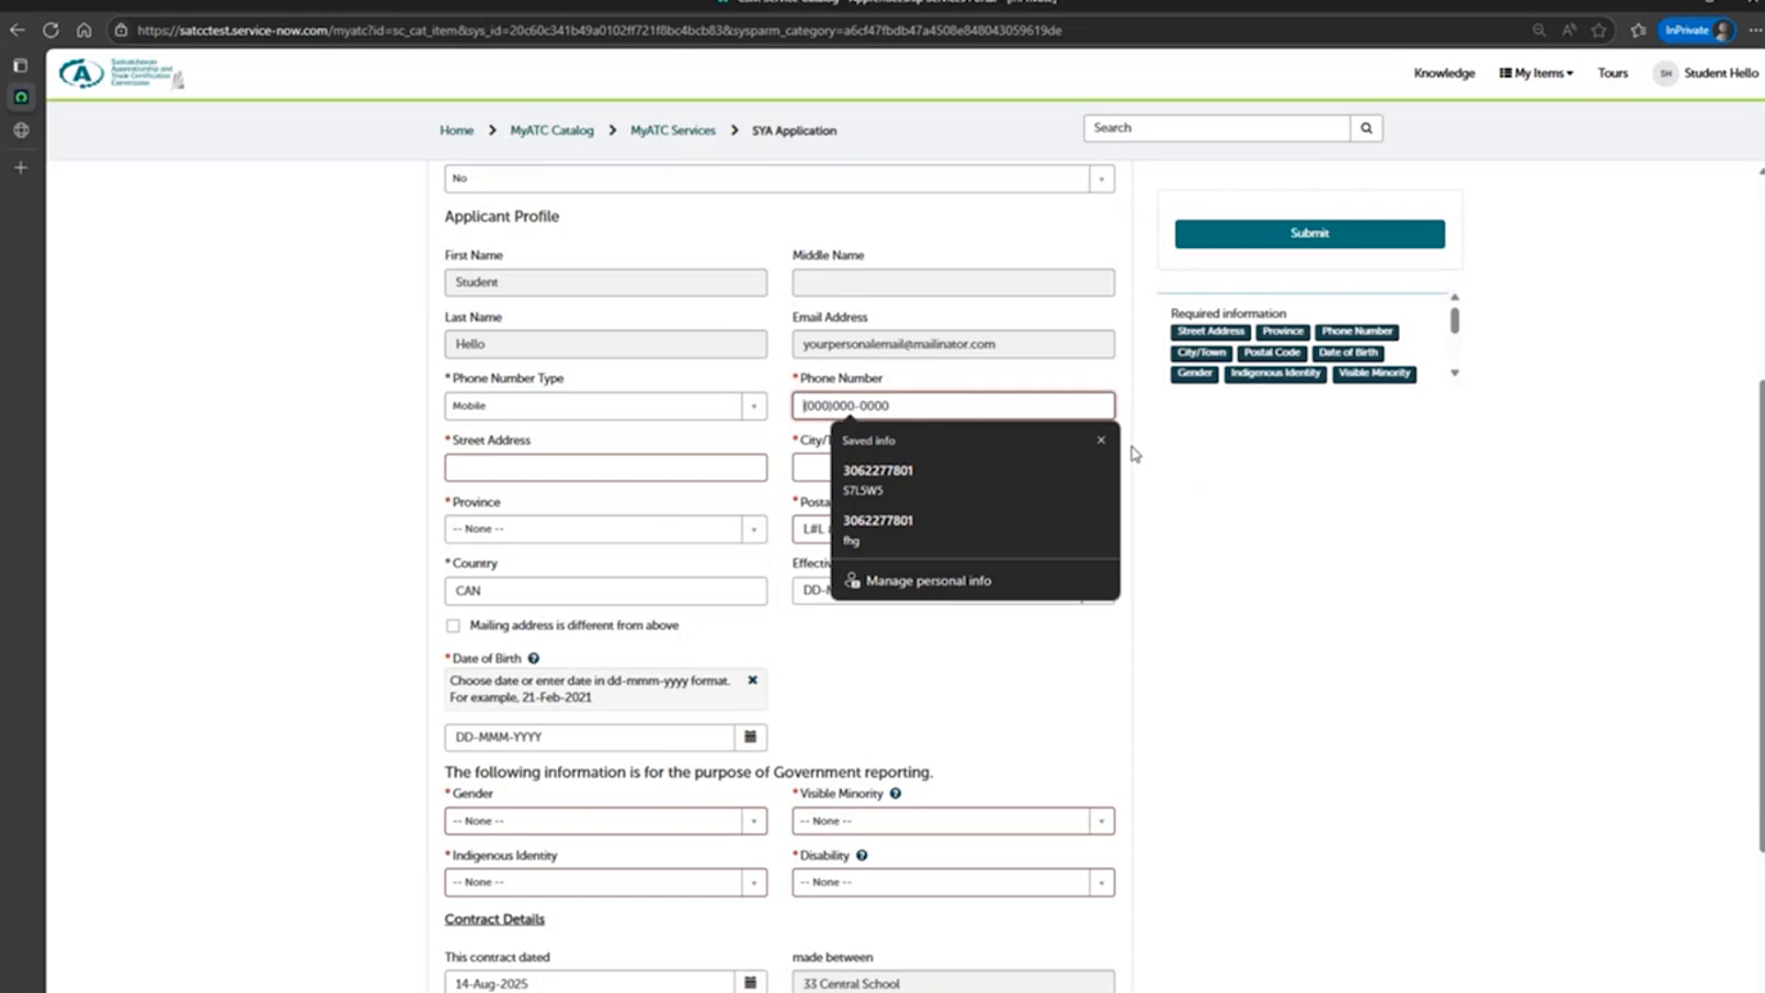
{"action": "left_click", "coordinate": [1101, 439]}
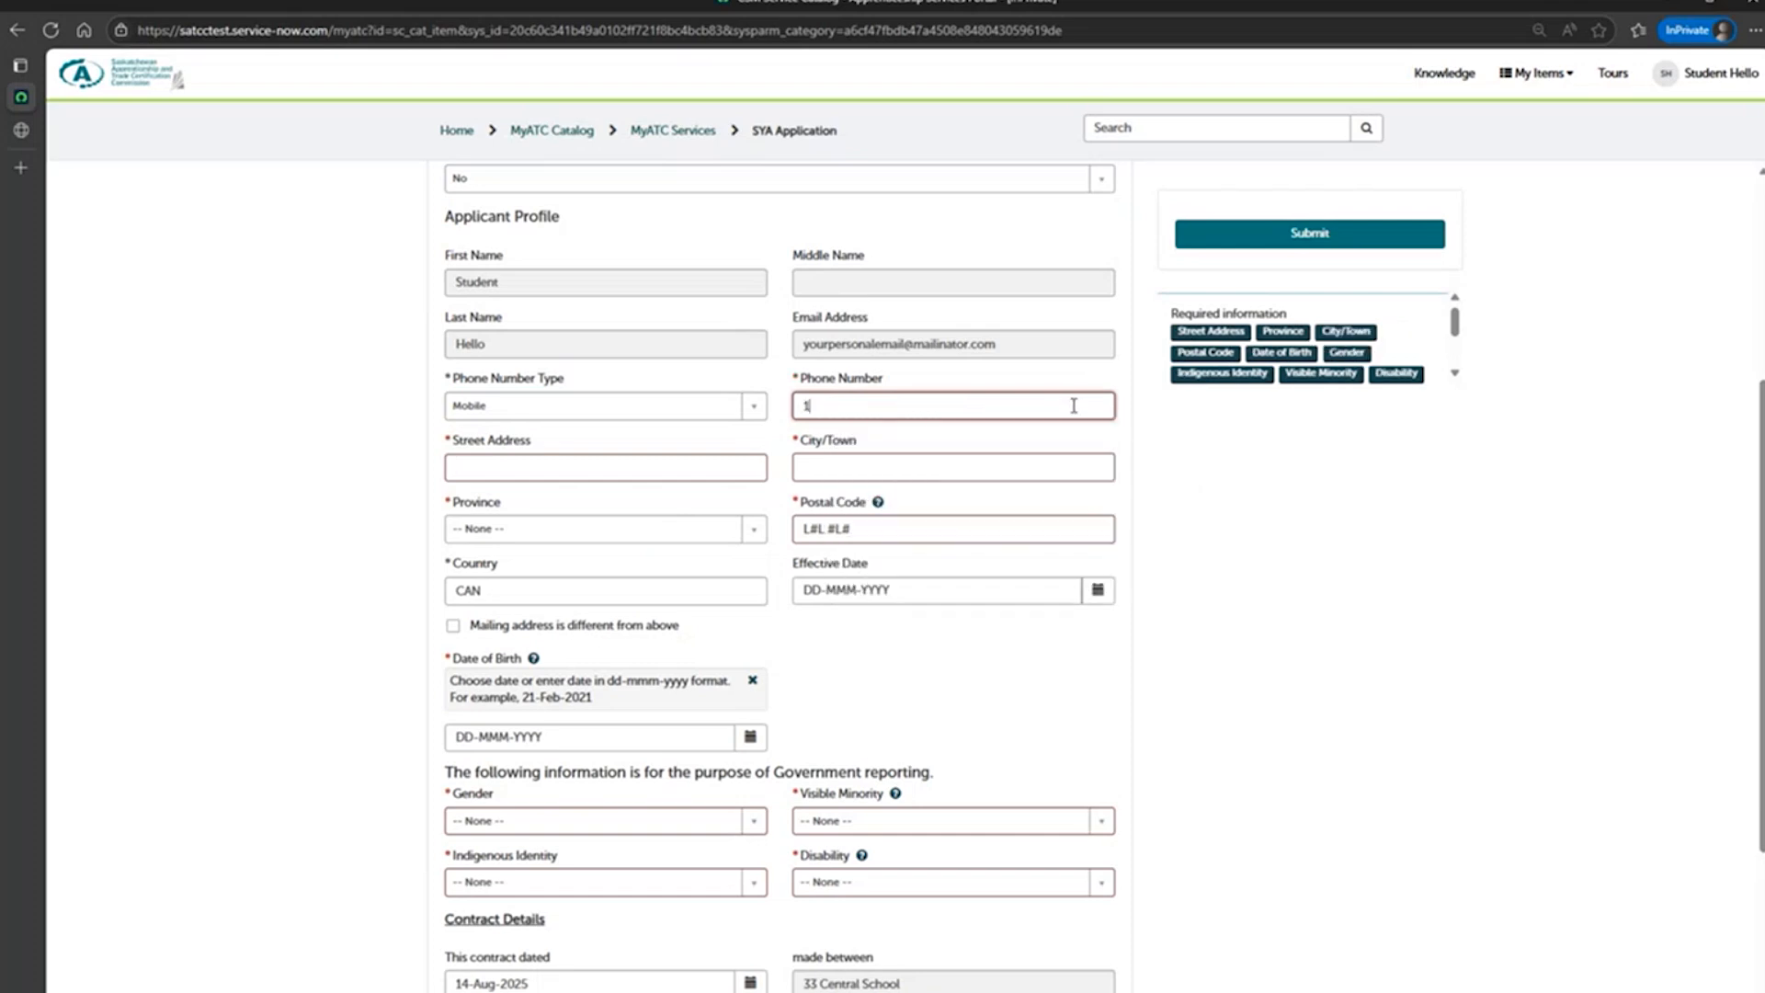
Enter the applicant's street address and city in the Applicant Profile.
{"action": "left_click", "coordinate": [697, 469]}
{"action": "left_click", "coordinate": [762, 504]}
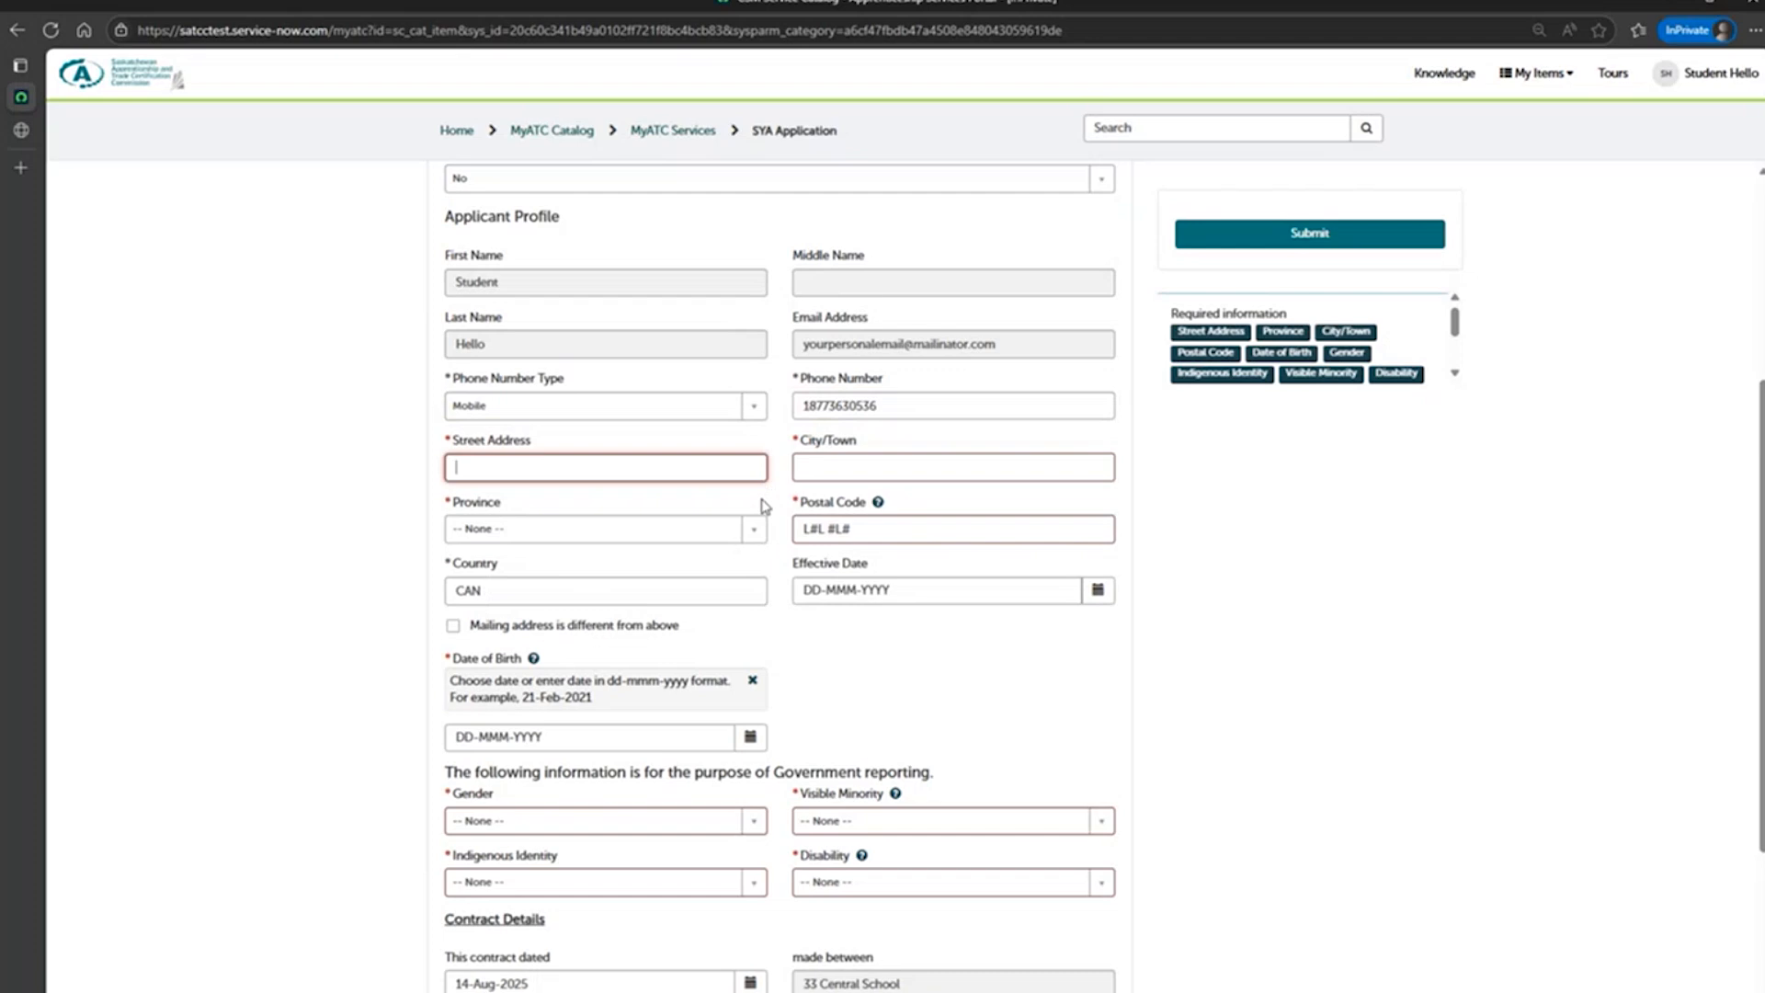
{"action": "left_click", "coordinate": [723, 467]}
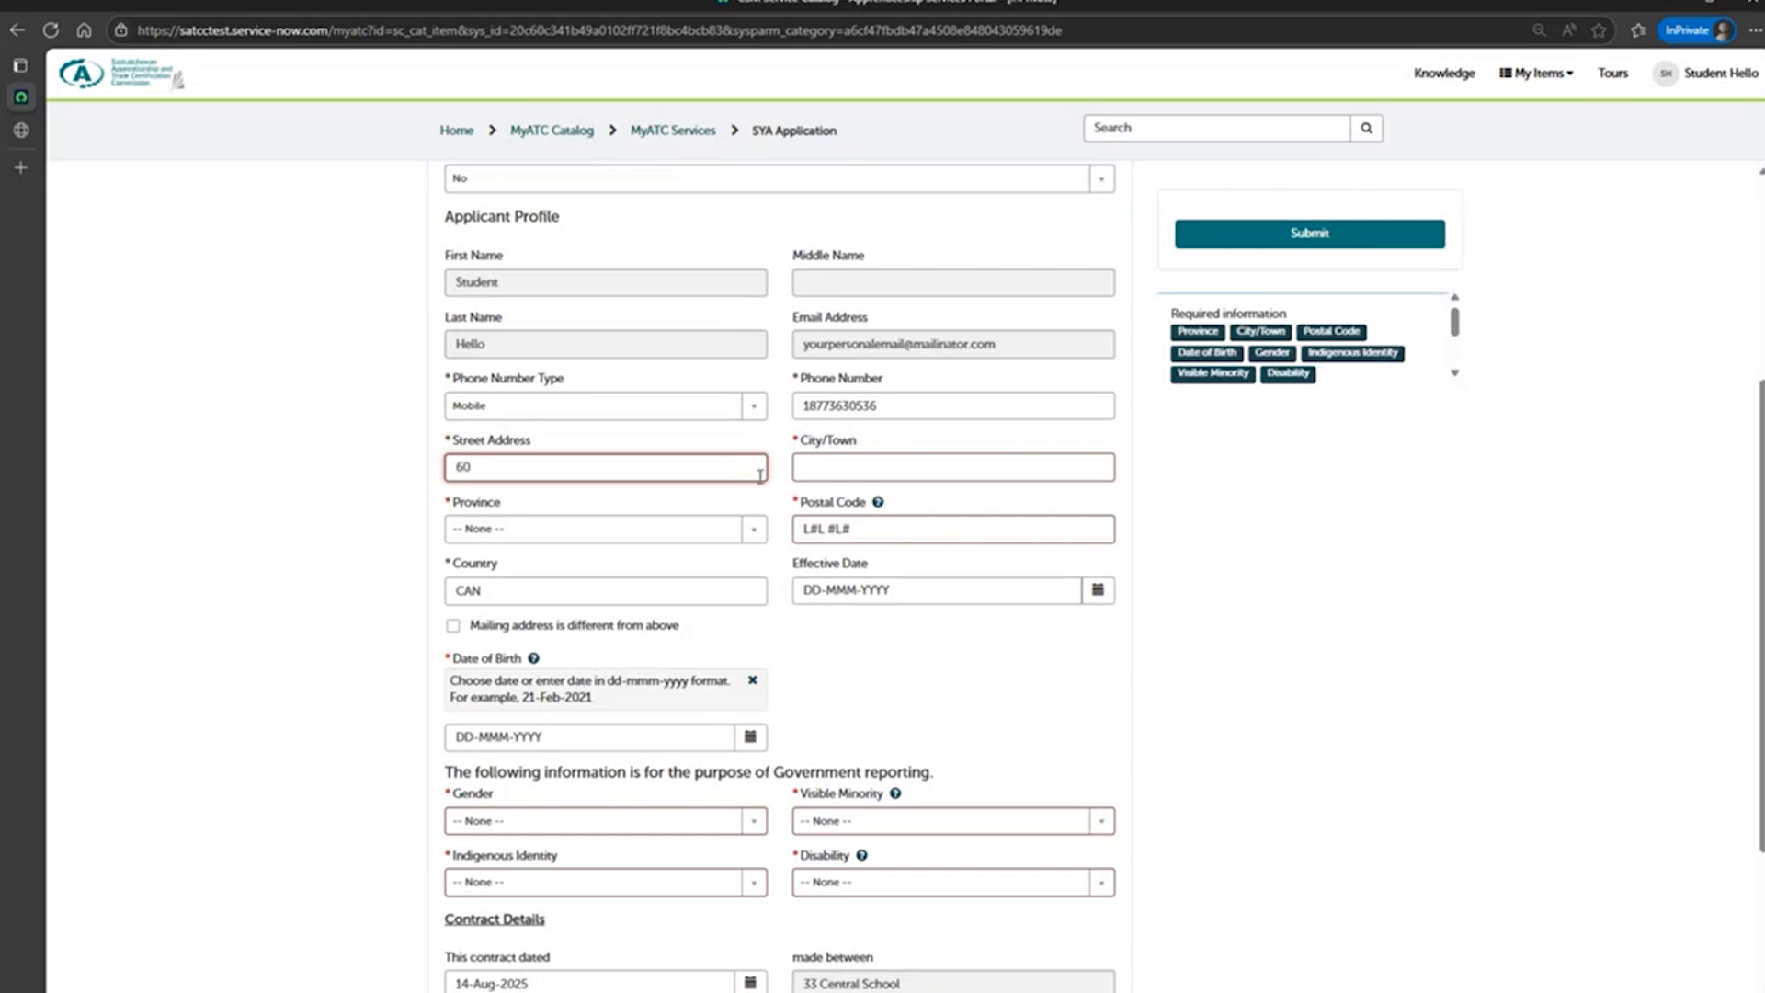
{"action": "left_click", "coordinate": [809, 469]}
{"action": "type", "text": "saskatoon"}
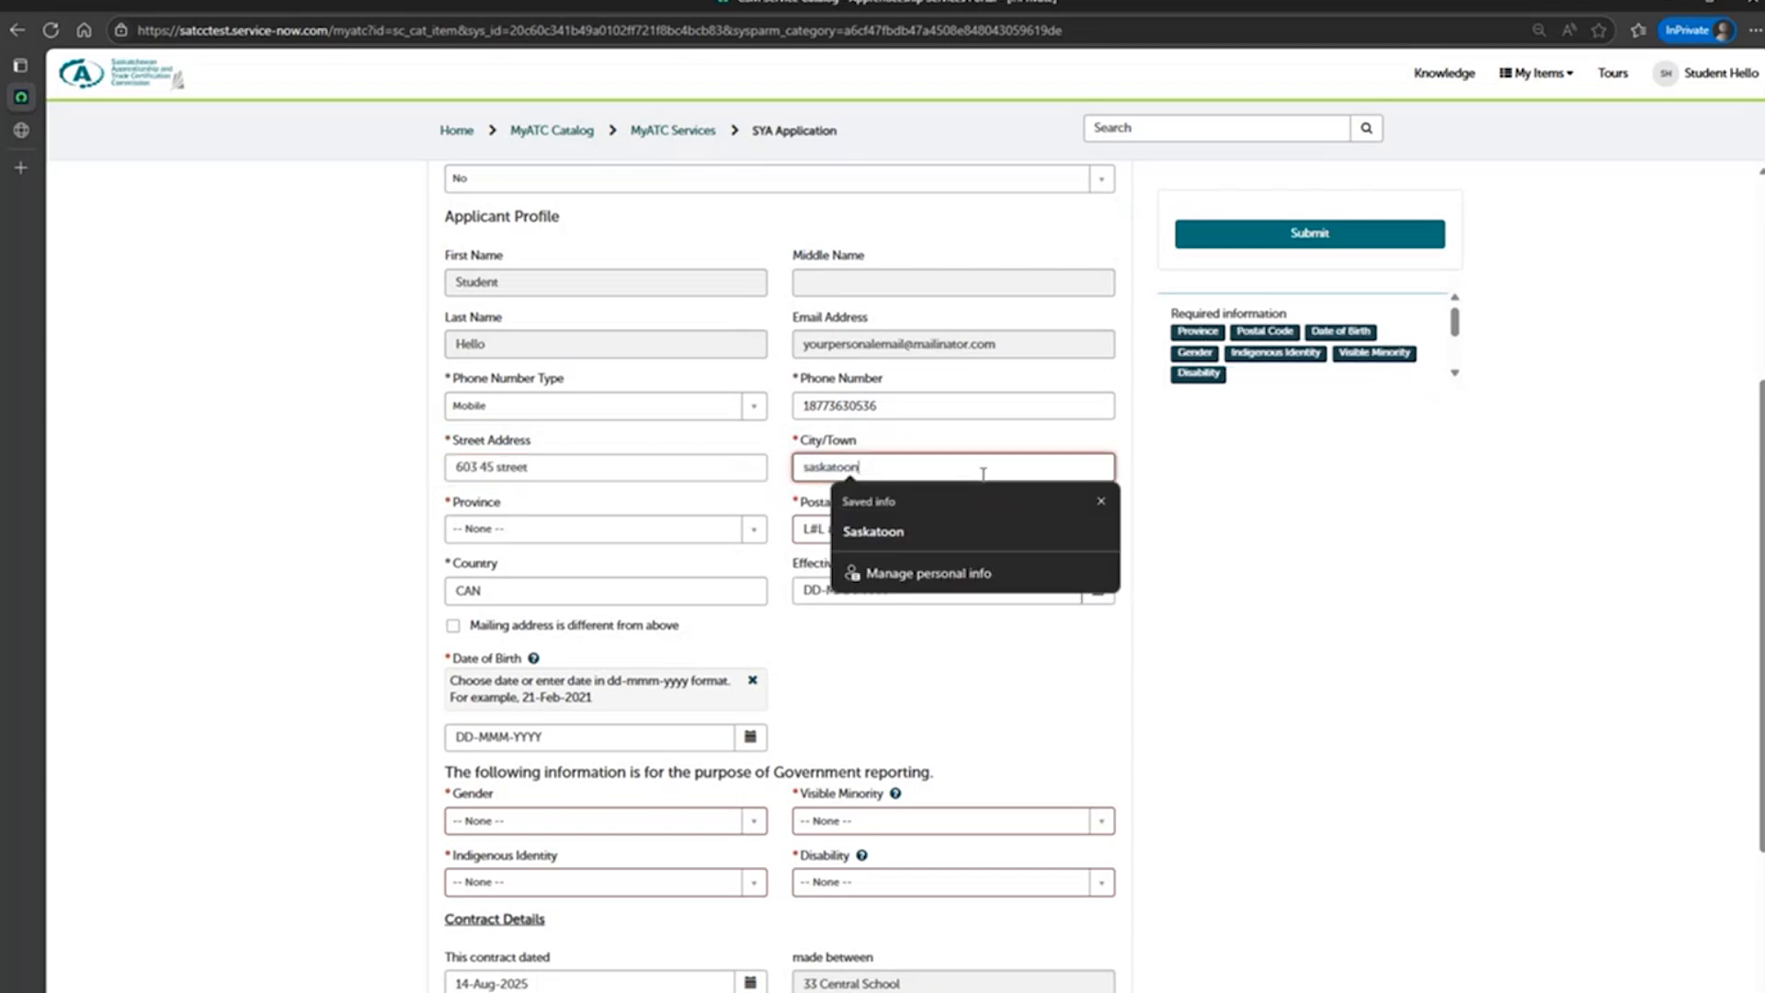
Set the applicant's province to SK and fill in the postal code from the saved information.
{"action": "left_click", "coordinate": [726, 528]}
{"action": "scroll", "coordinate": [680, 597], "scroll_direction": "down", "scroll_amount": 3}
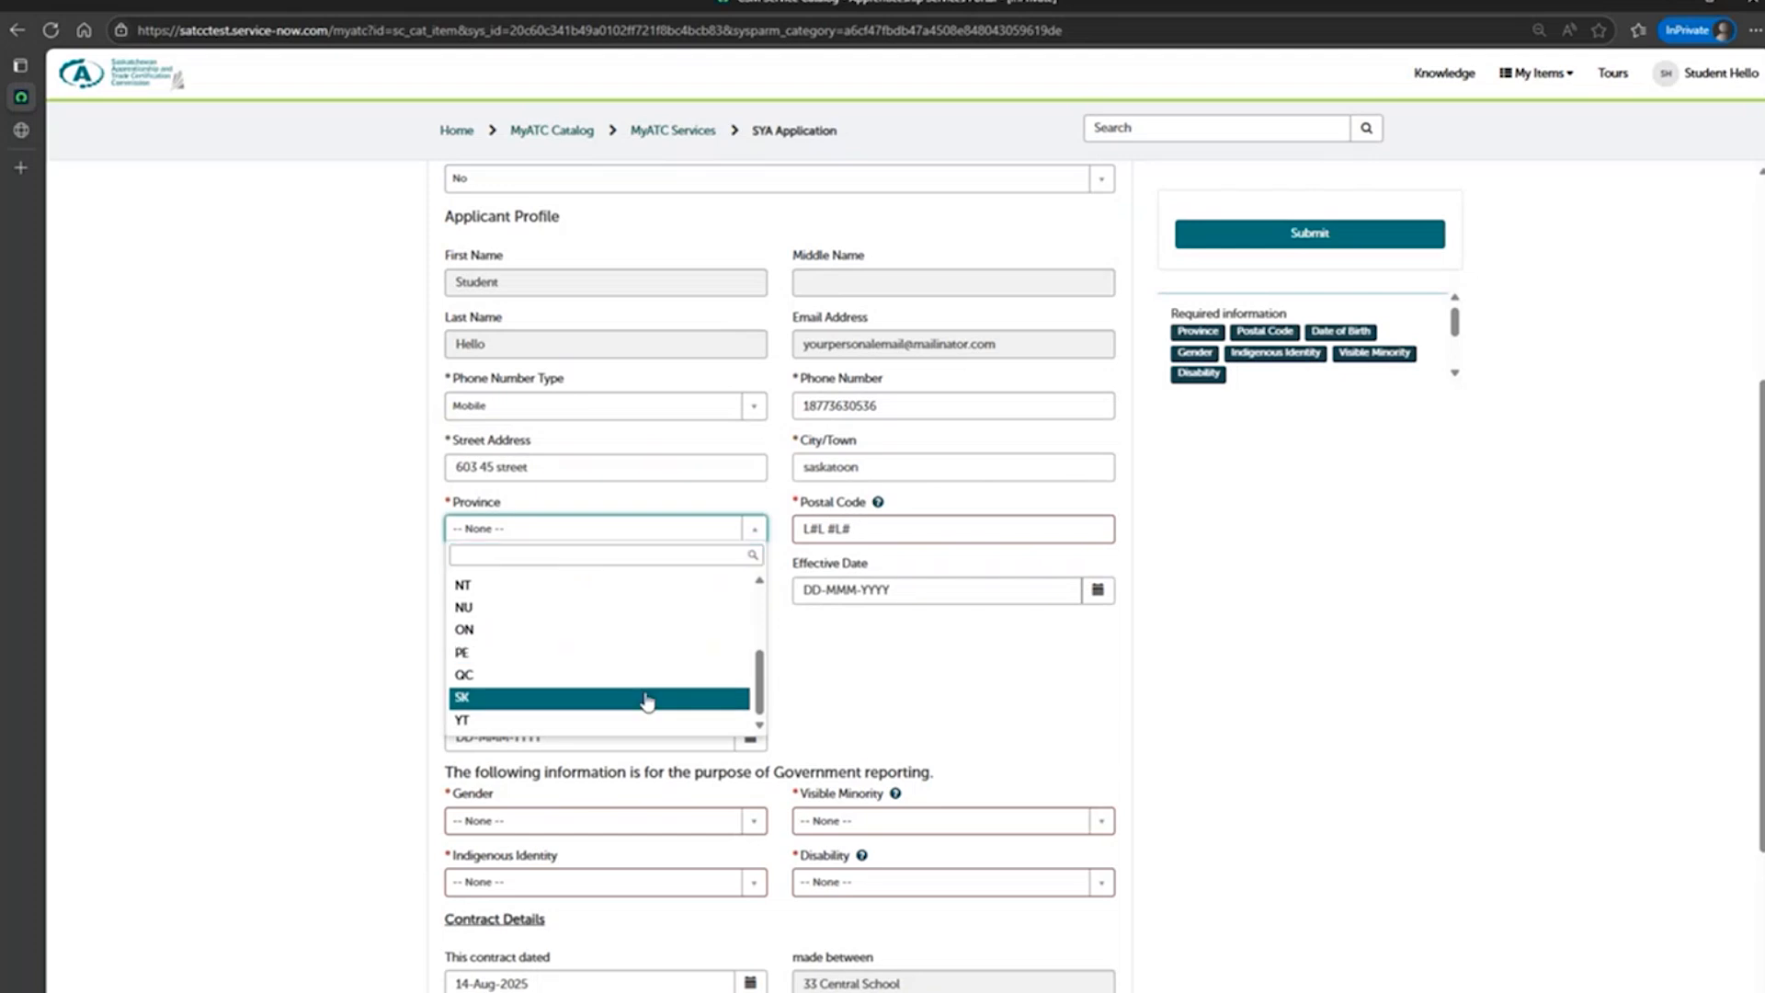
{"action": "left_click", "coordinate": [650, 699]}
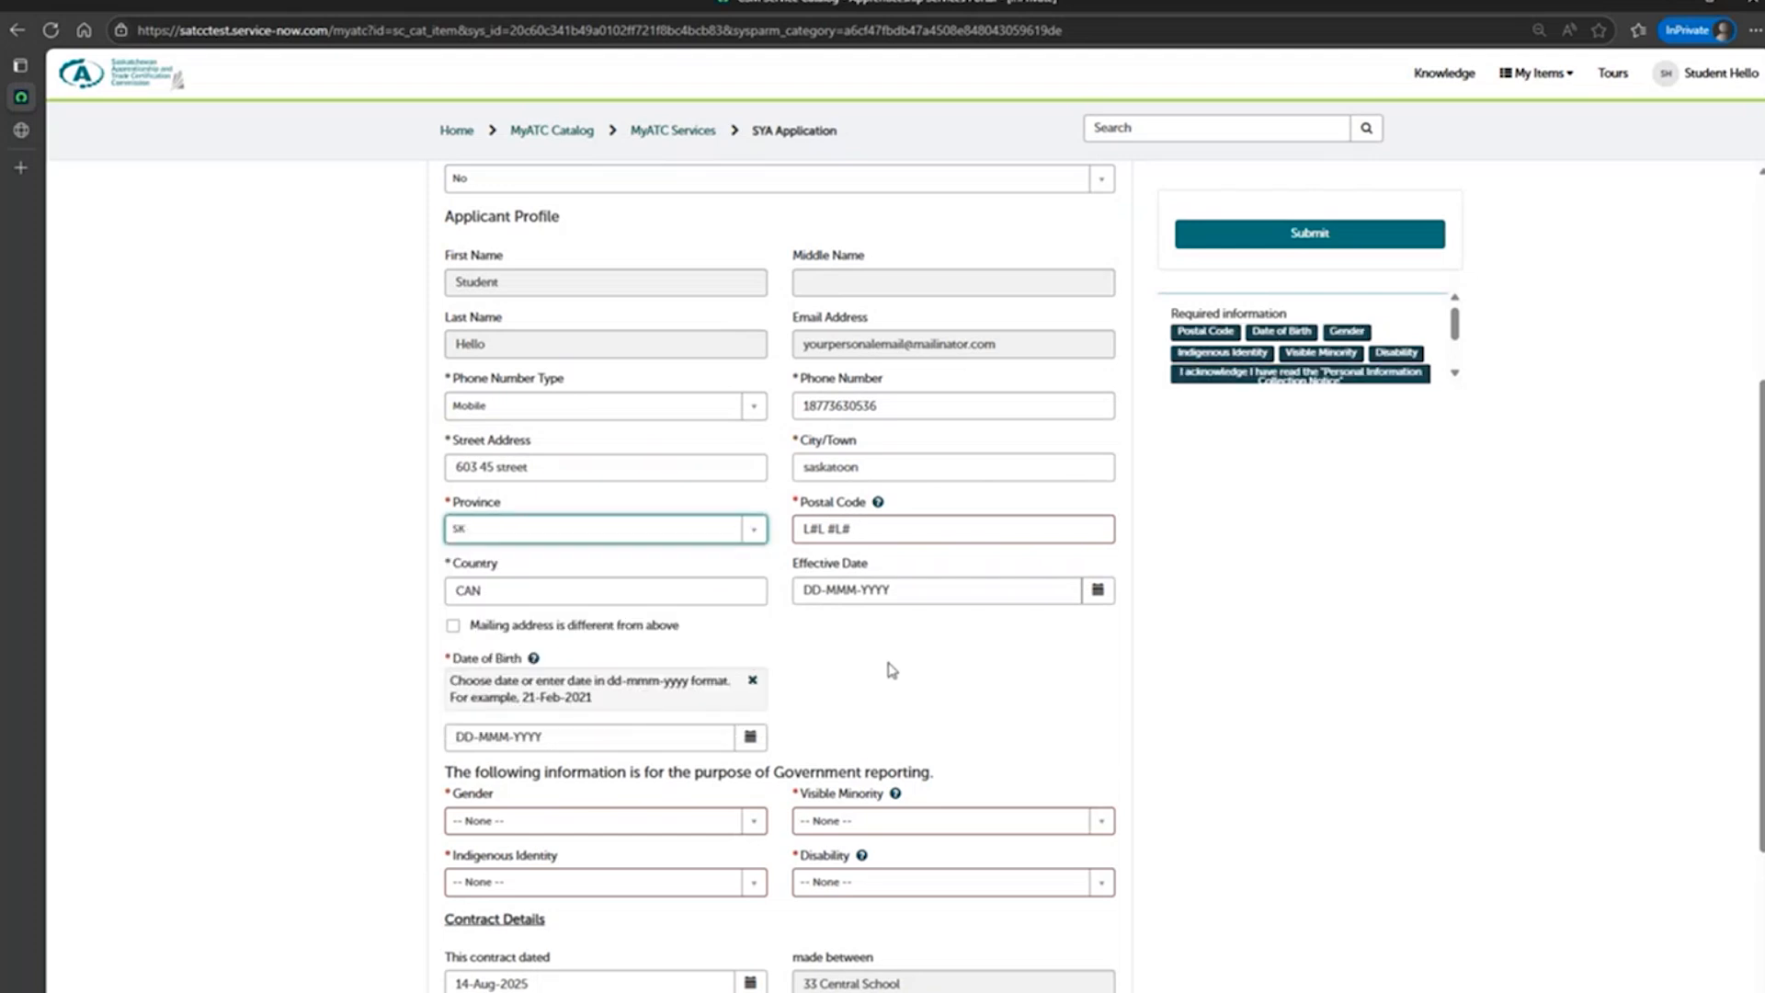
{"action": "left_click", "coordinate": [916, 528]}
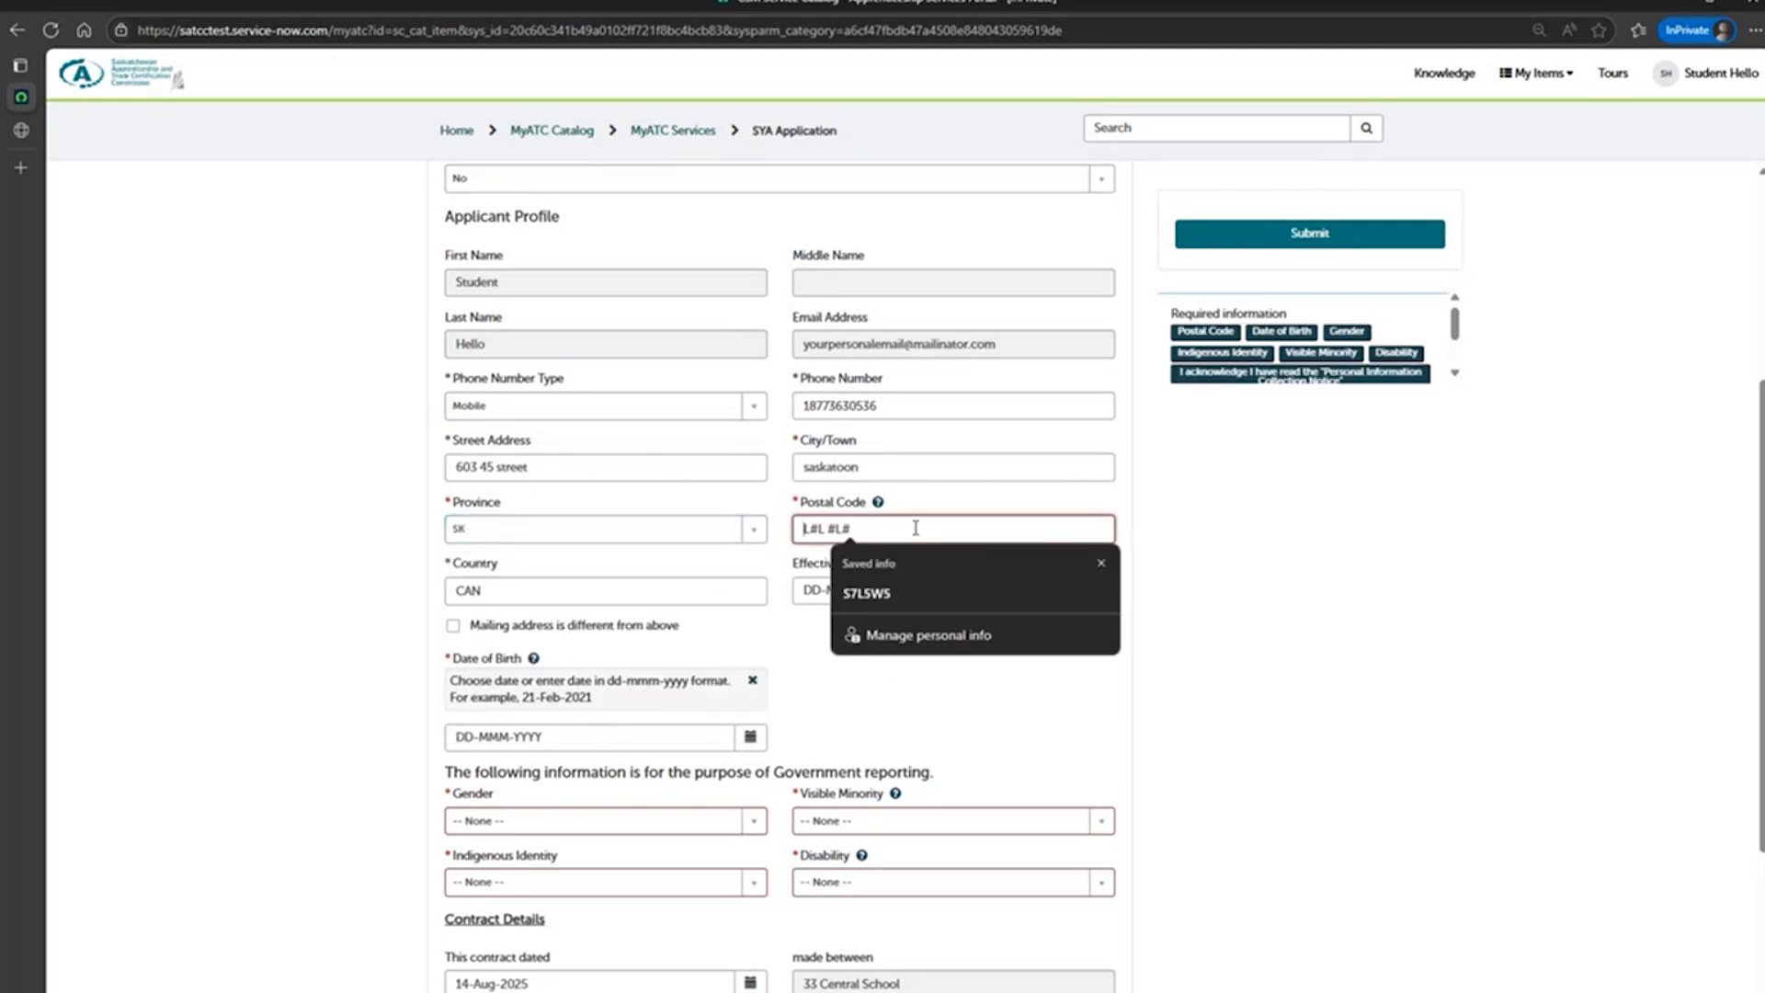
{"action": "left_click", "coordinate": [890, 592]}
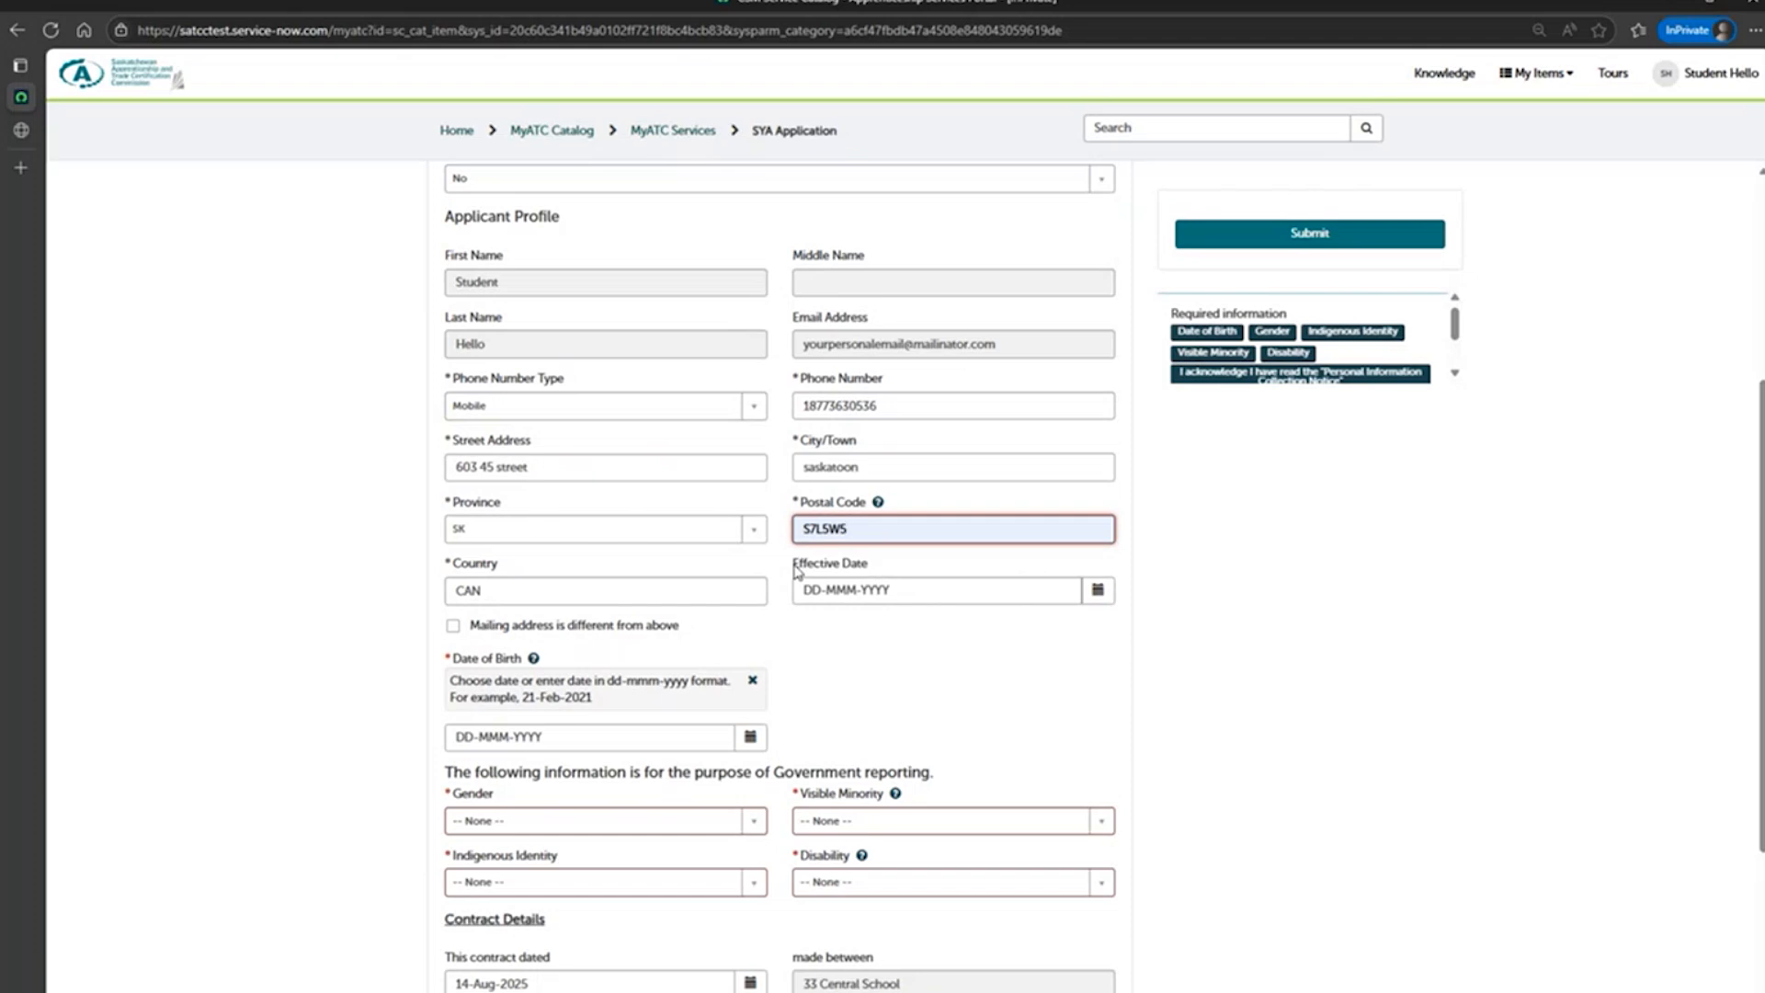
Set the applicant's date of birth using the calendar and confirm the chosen date.
{"action": "scroll", "coordinate": [796, 570], "scroll_direction": "down", "scroll_amount": 3}
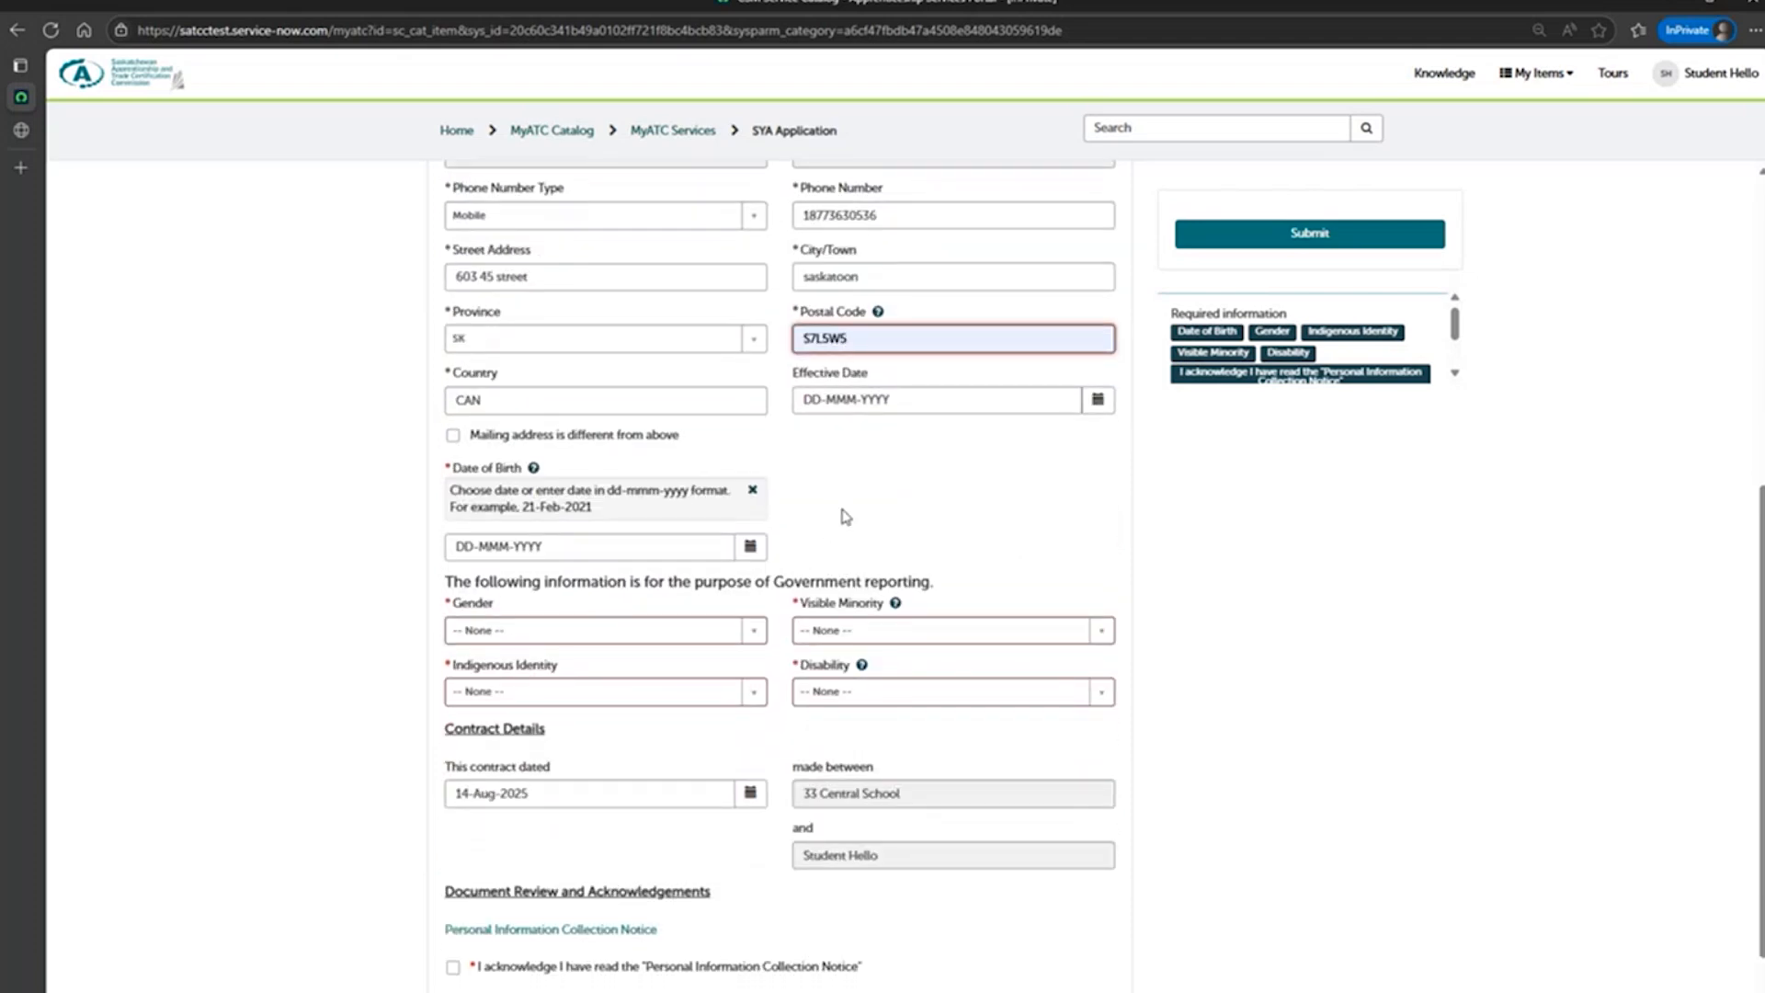
{"action": "scroll", "coordinate": [829, 394], "scroll_direction": "down", "scroll_amount": 1}
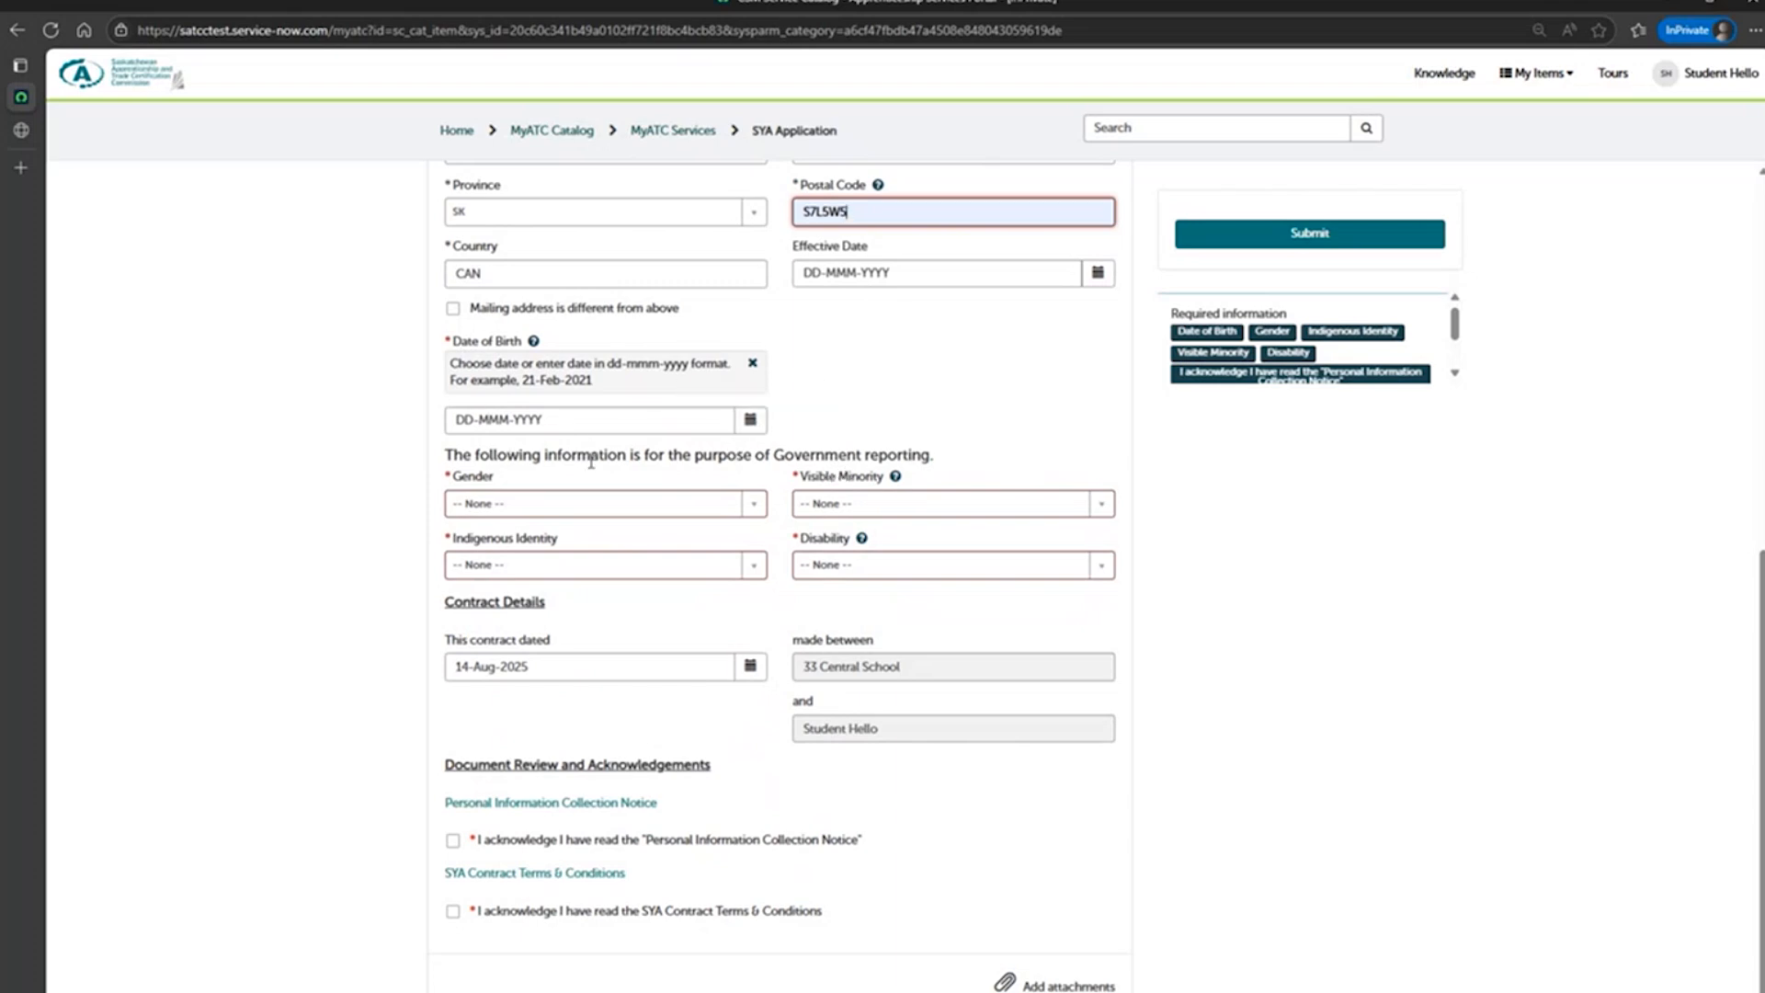
{"action": "left_click", "coordinate": [751, 425]}
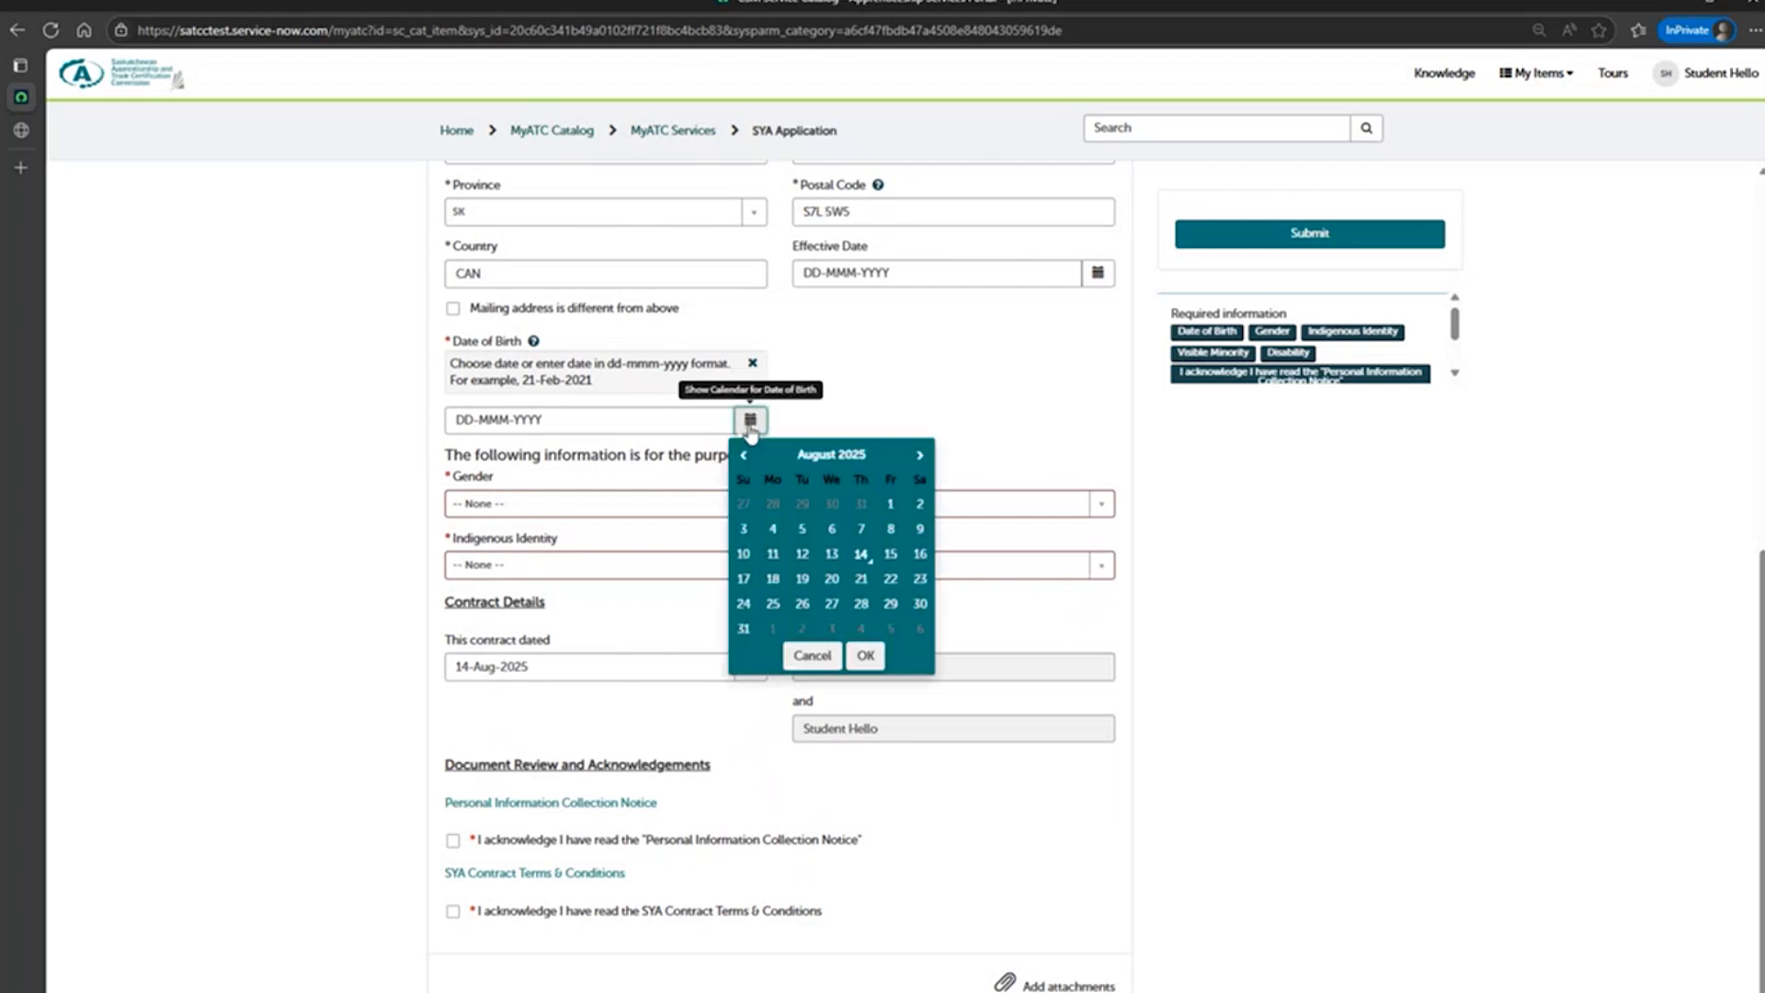
{"action": "left_click", "coordinate": [833, 460]}
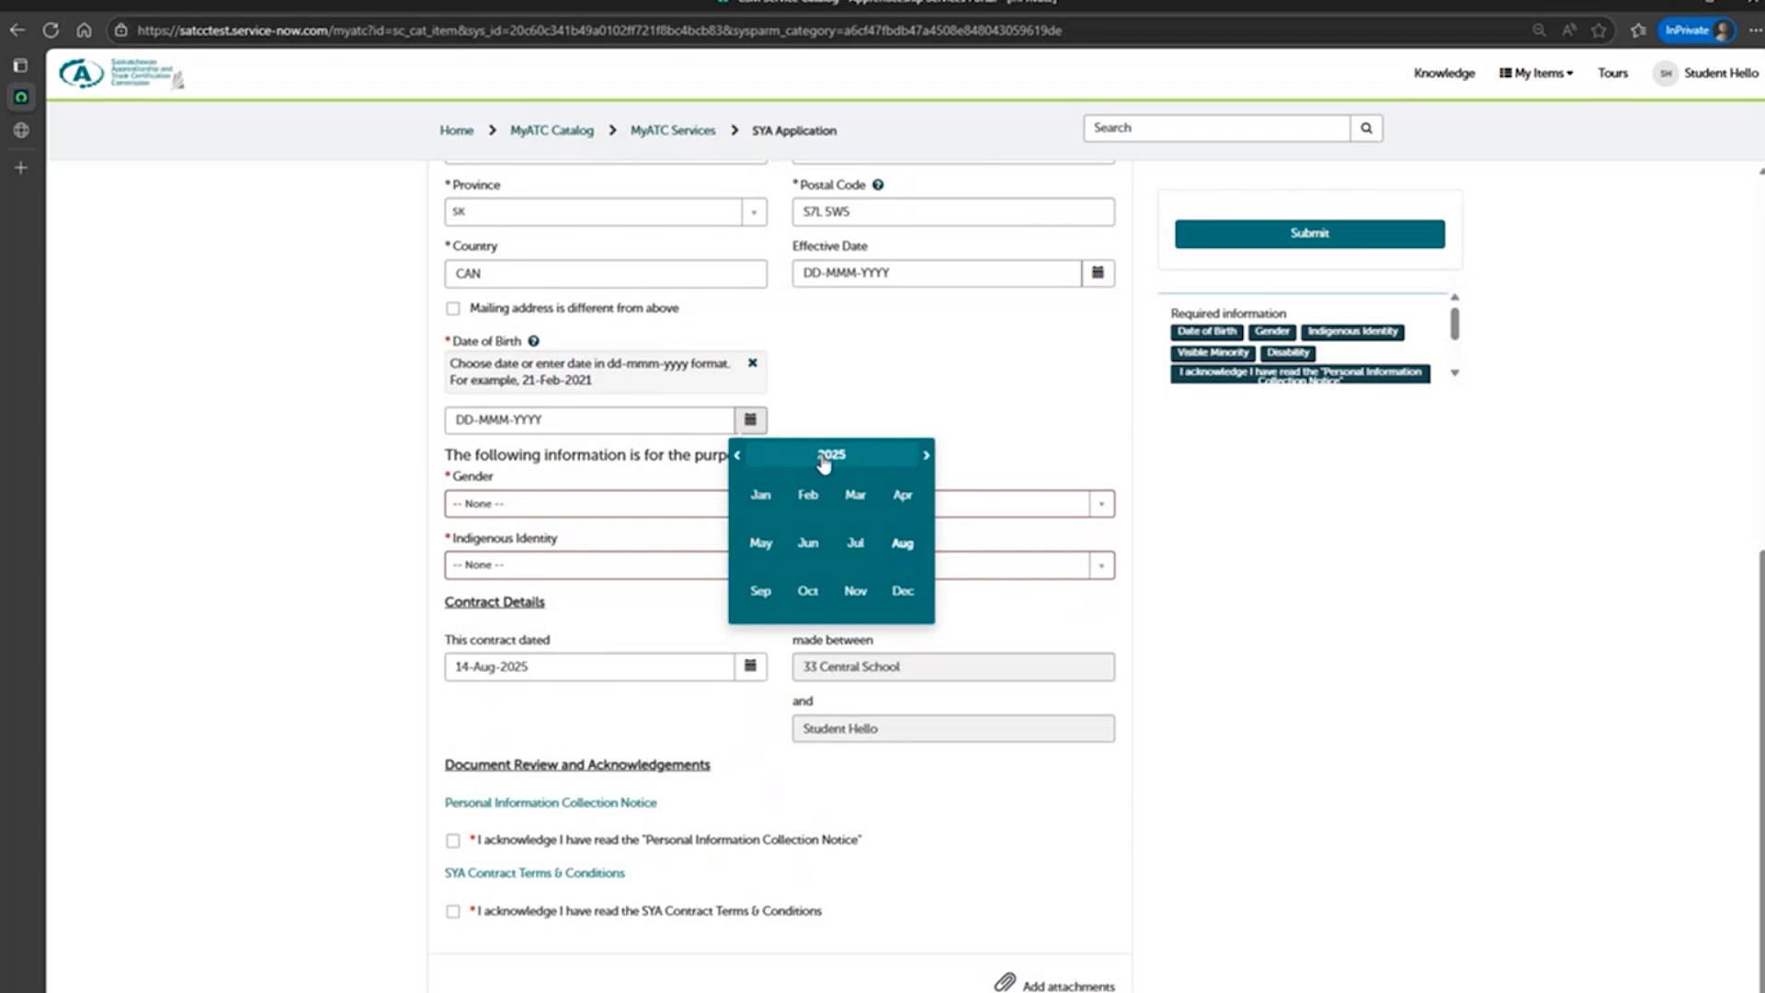
{"action": "left_click", "coordinate": [824, 463]}
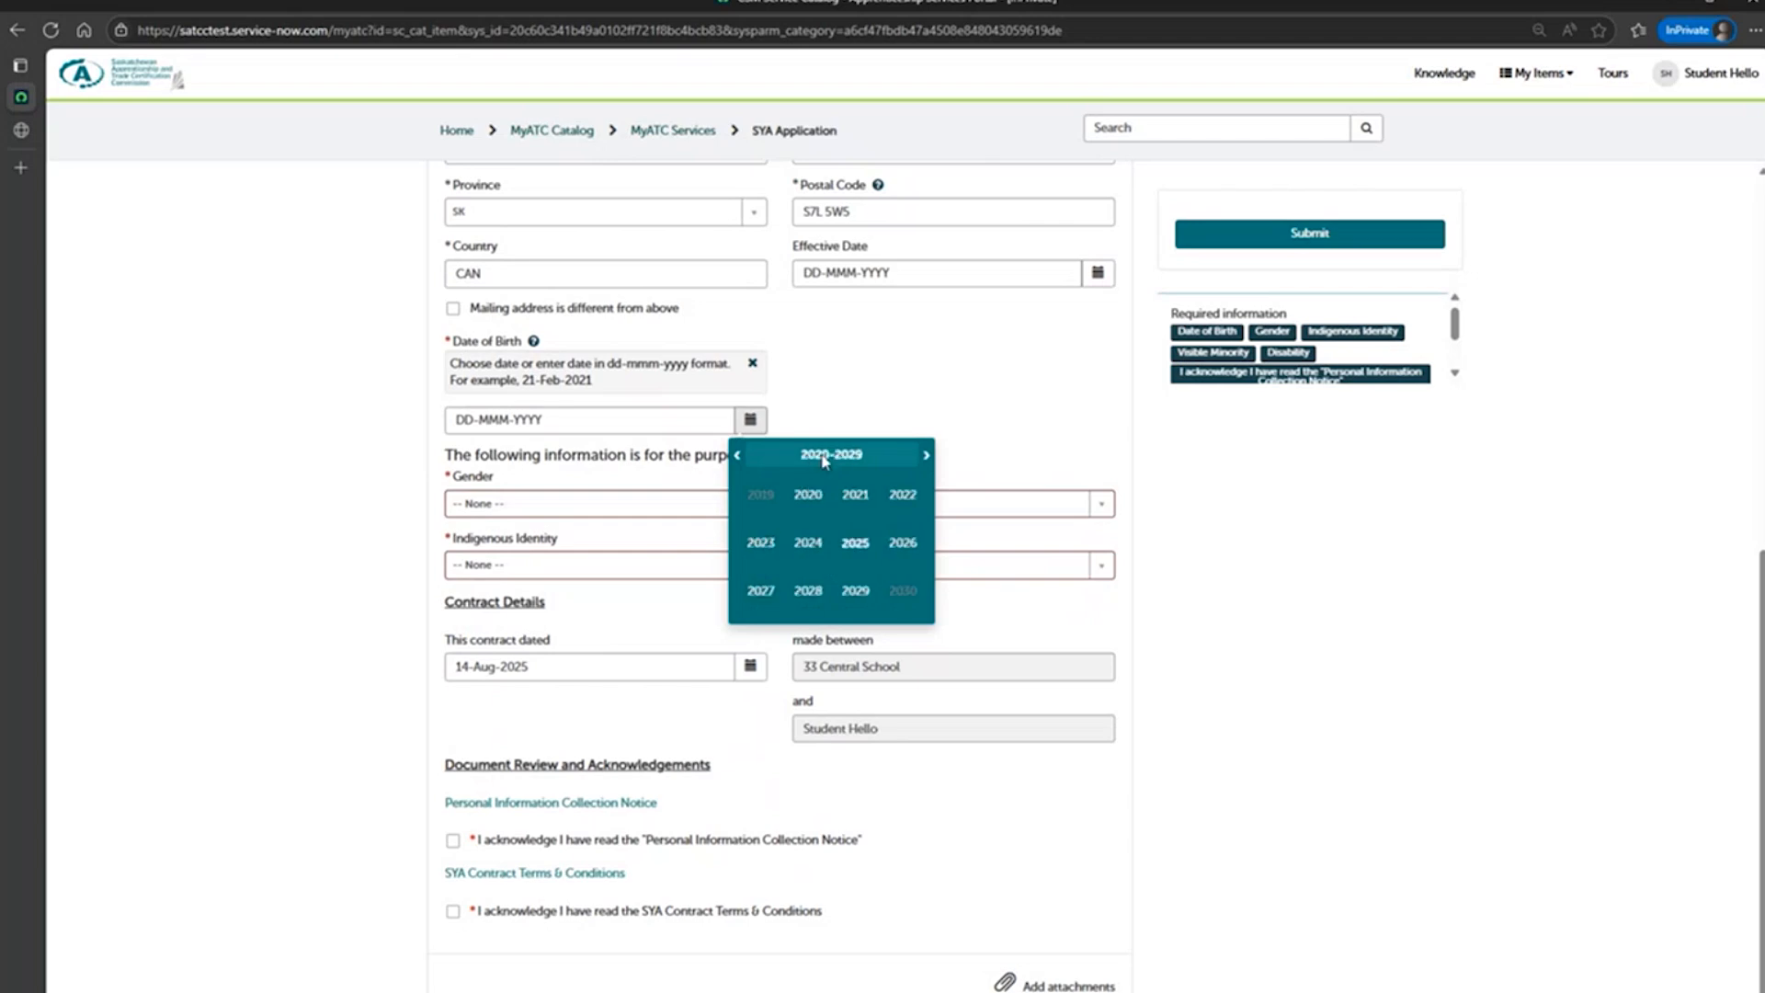
{"action": "left_click", "coordinate": [744, 458]}
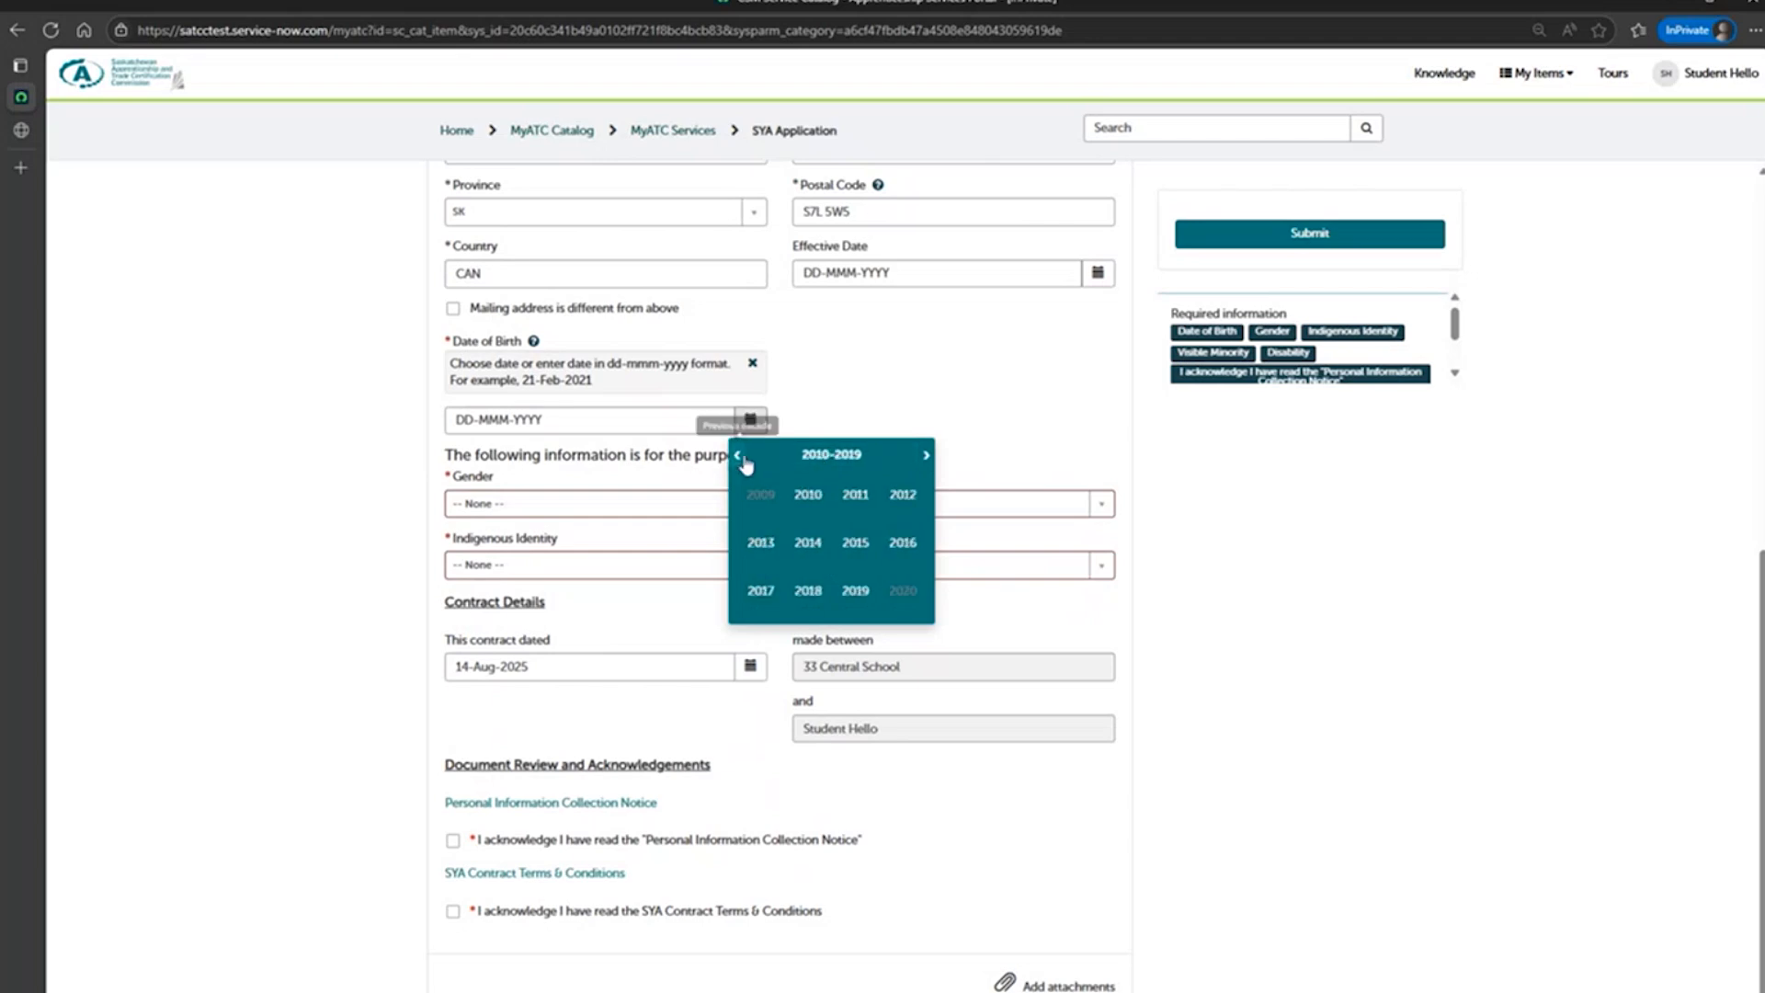
{"action": "left_click", "coordinate": [810, 509]}
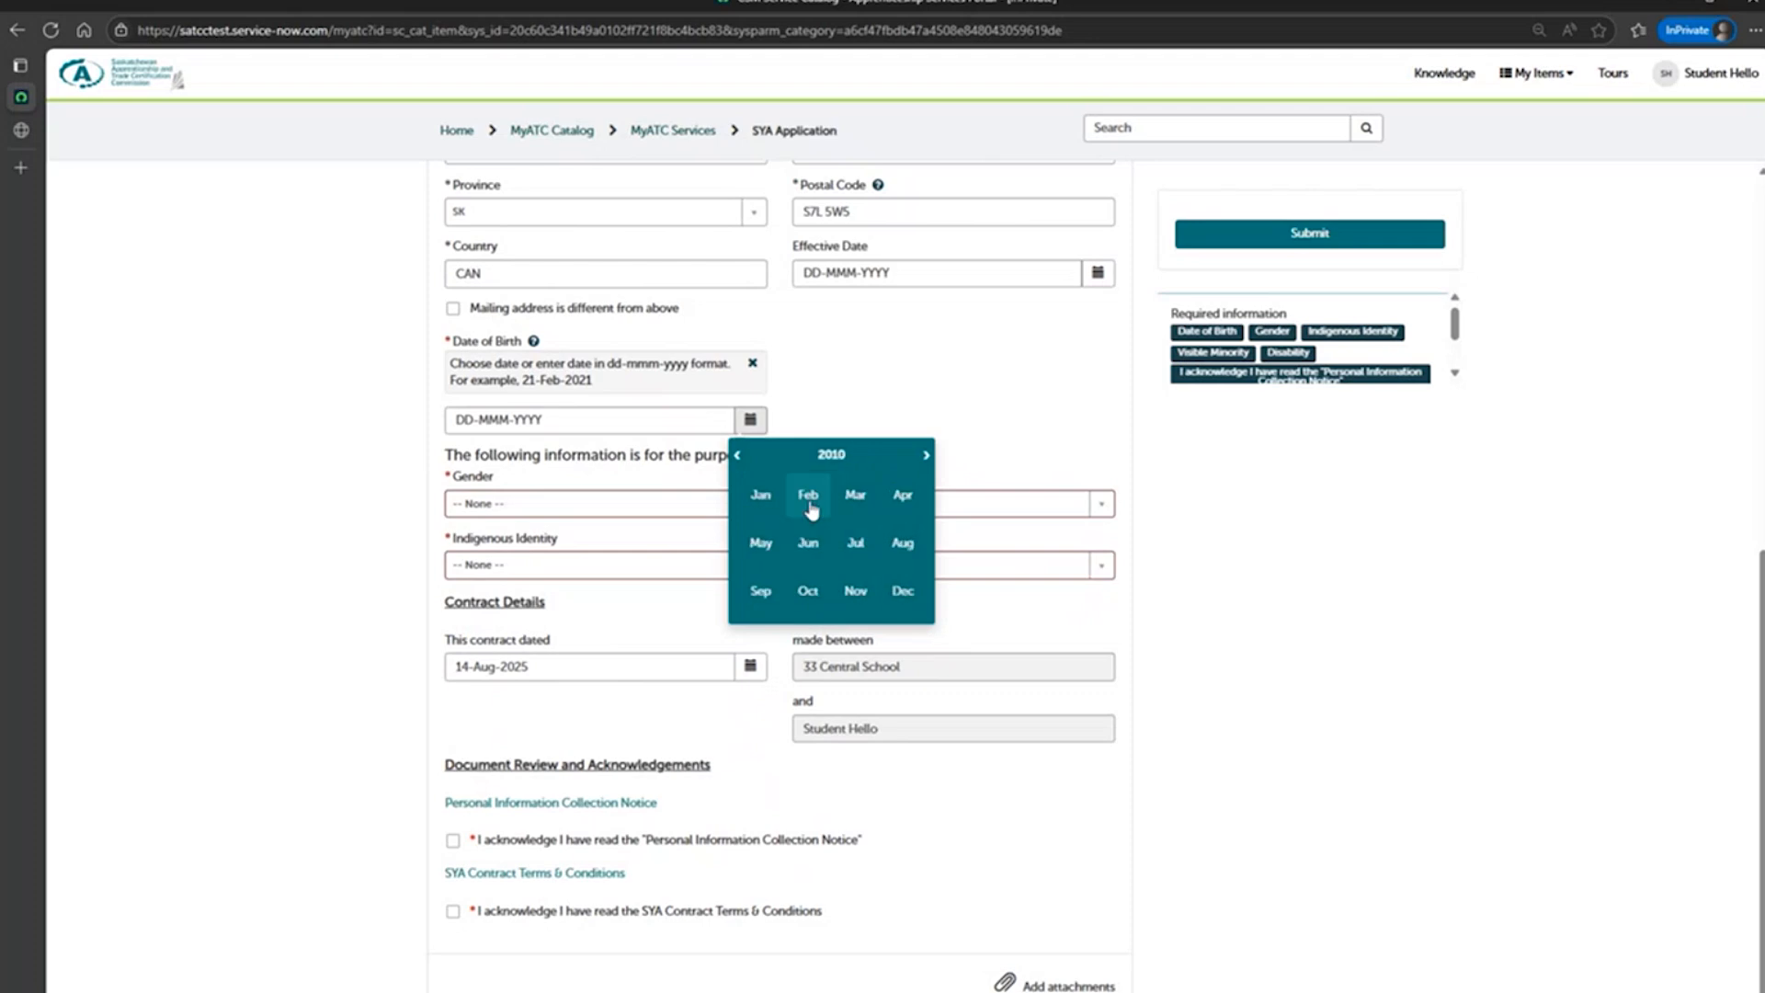
{"action": "left_click", "coordinate": [840, 512]}
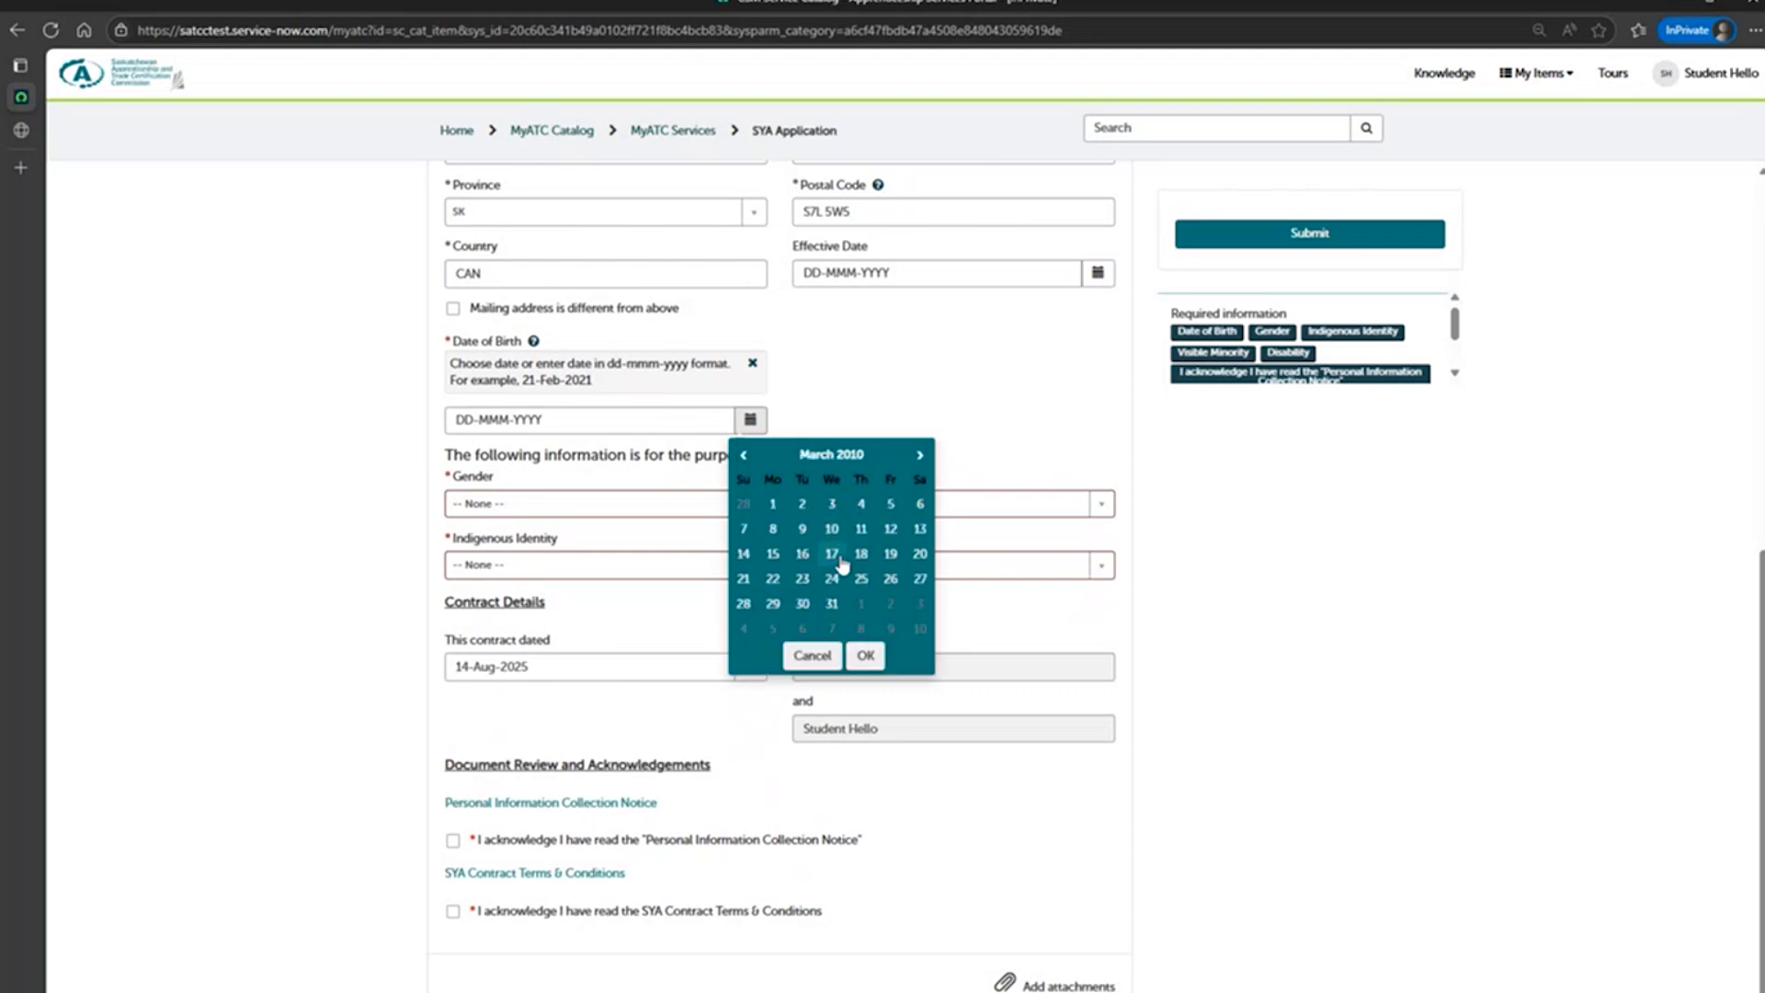
{"action": "left_click", "coordinate": [832, 552]}
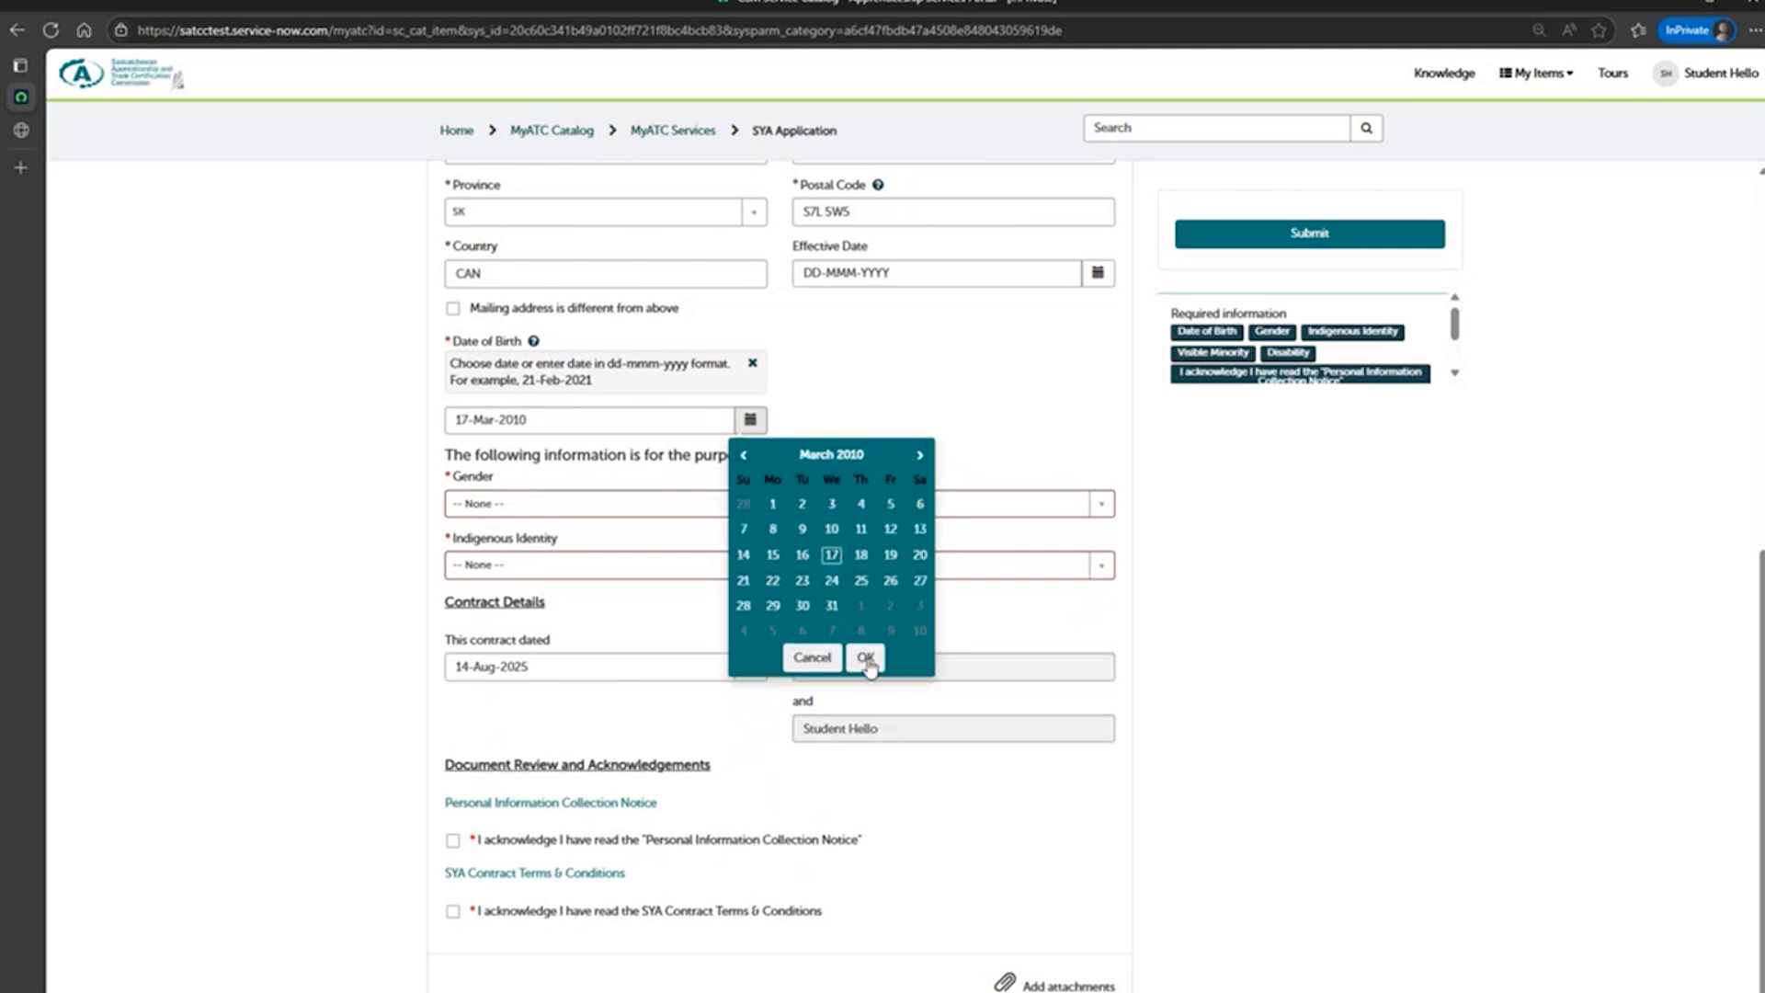
{"action": "left_click", "coordinate": [865, 656]}
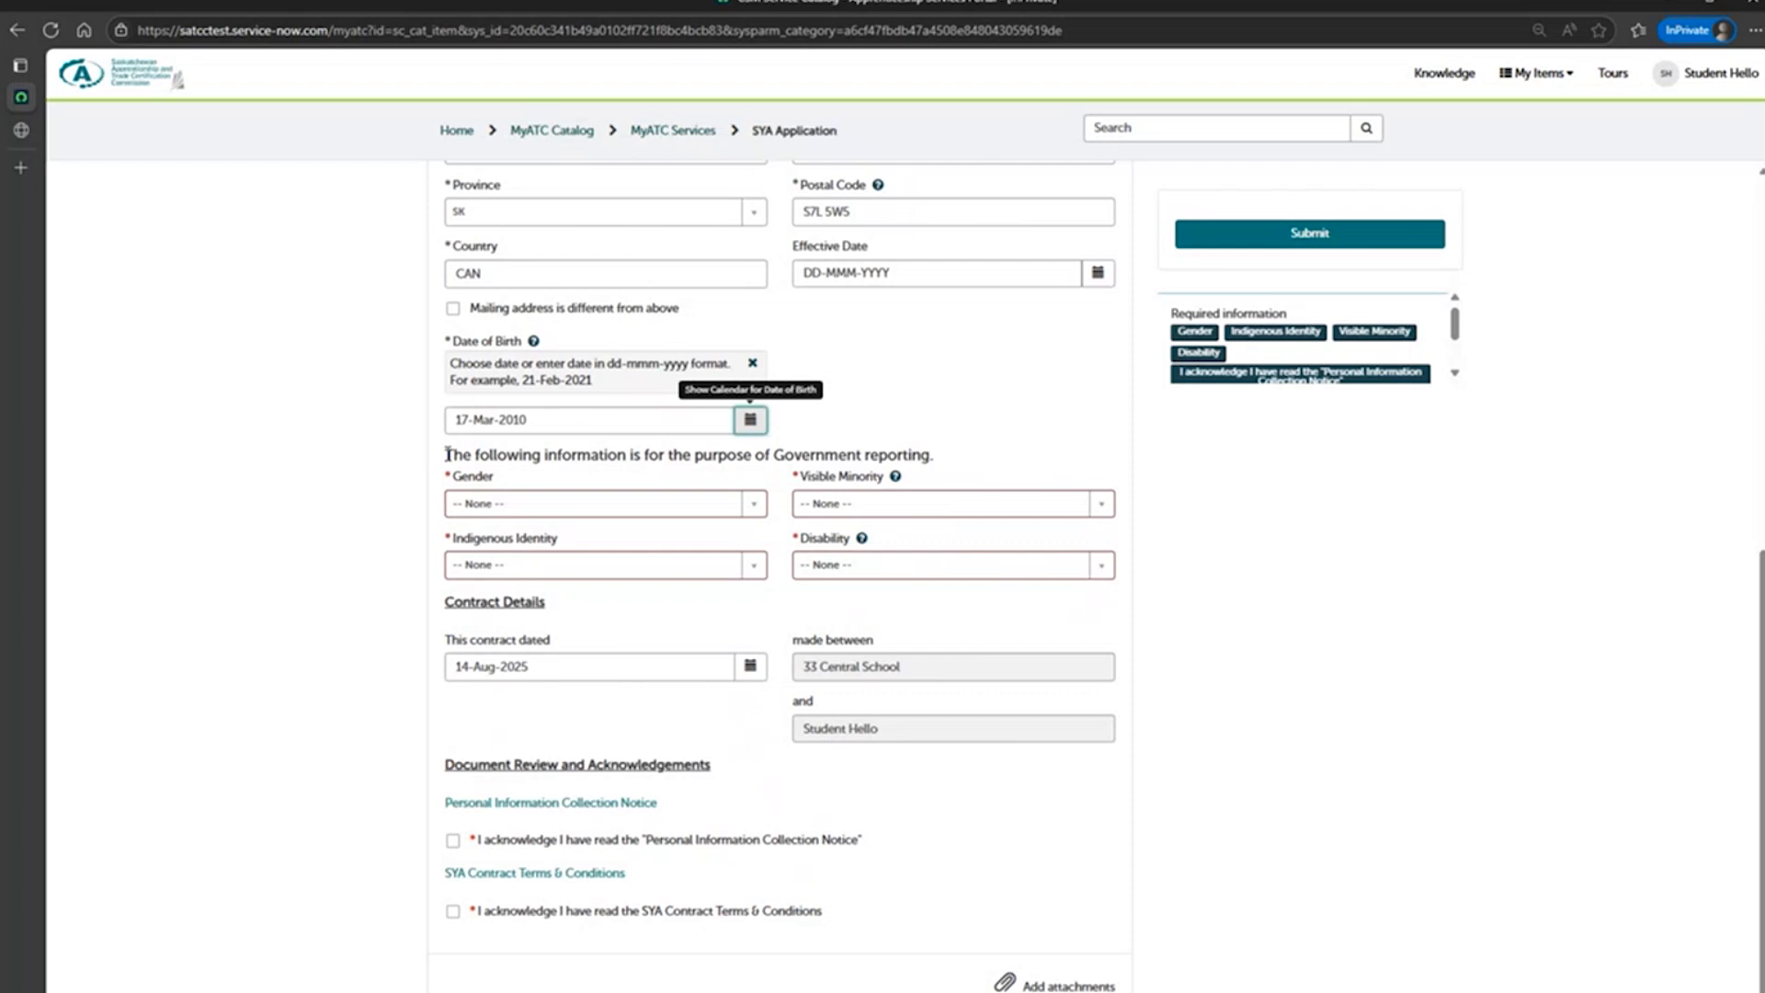
Complete the government reporting fields: Gender Female, Visible Minority No, Indigenous Identity Not an Indigenous person, and Disability No.
{"action": "left_click", "coordinate": [754, 510]}
{"action": "left_click", "coordinate": [701, 602]}
{"action": "left_click", "coordinate": [1100, 504]}
{"action": "left_click", "coordinate": [1045, 599]}
{"action": "left_click", "coordinate": [756, 566]}
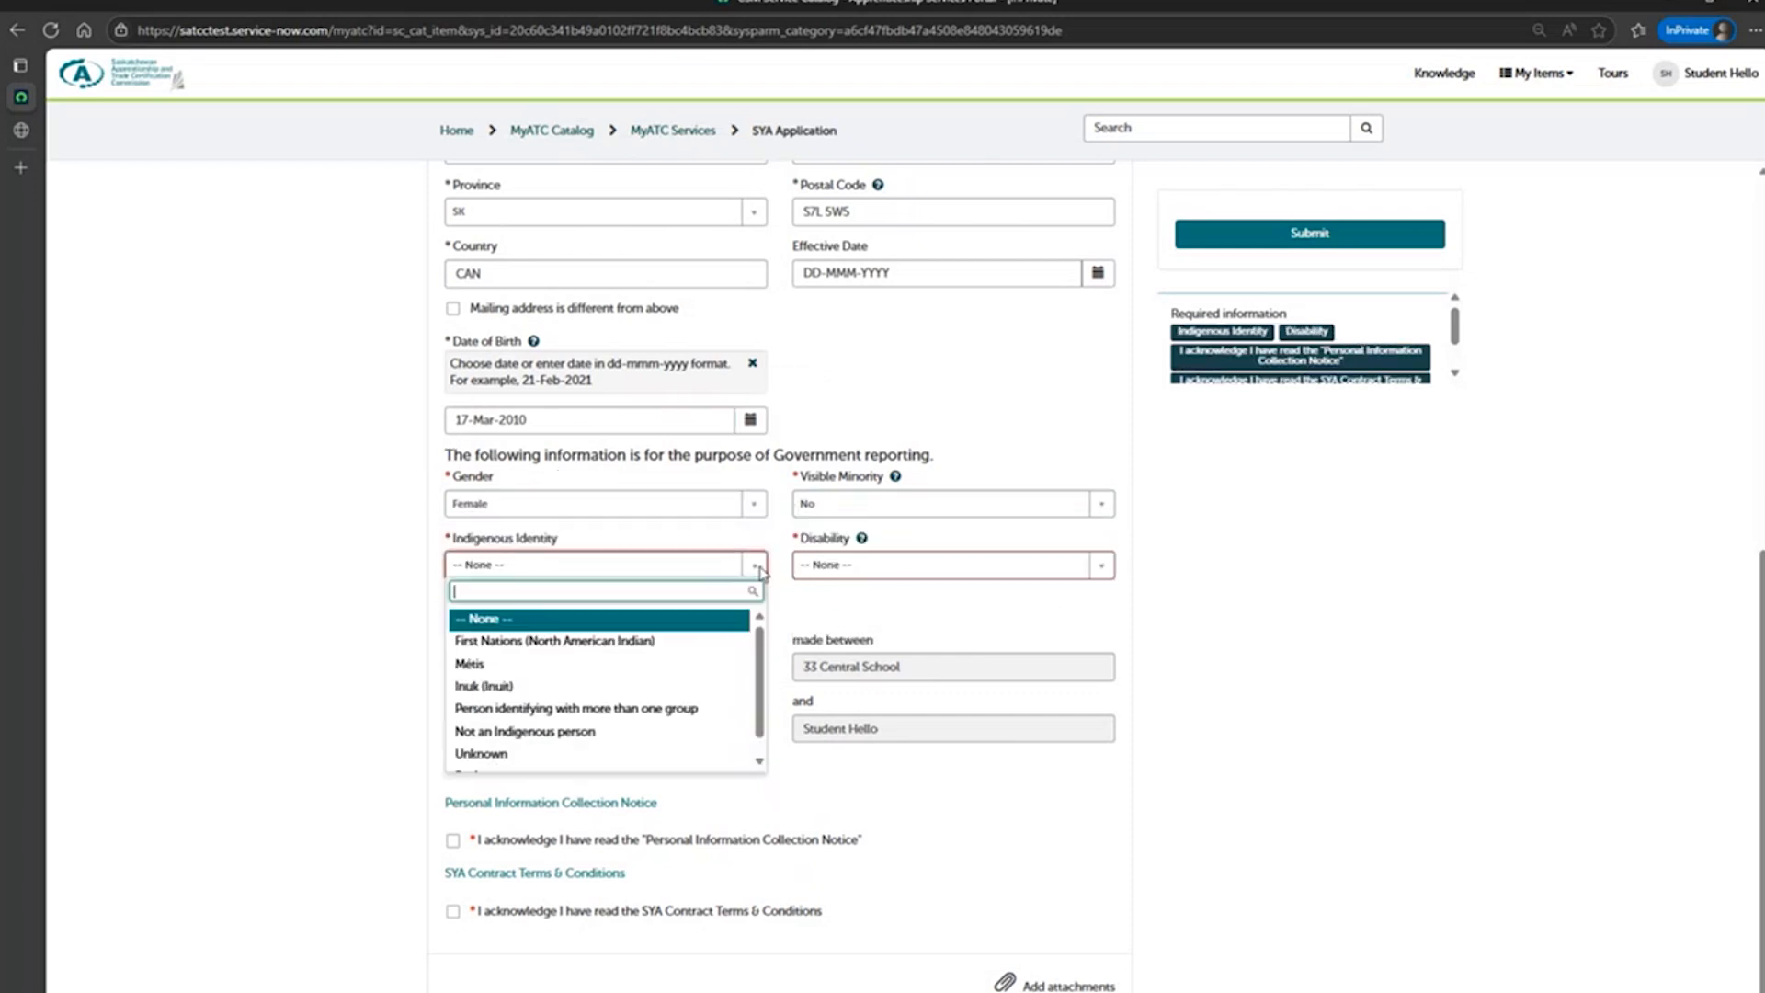
{"action": "left_click", "coordinate": [524, 731]}
{"action": "left_click", "coordinate": [1101, 564]}
{"action": "left_click", "coordinate": [1048, 640]}
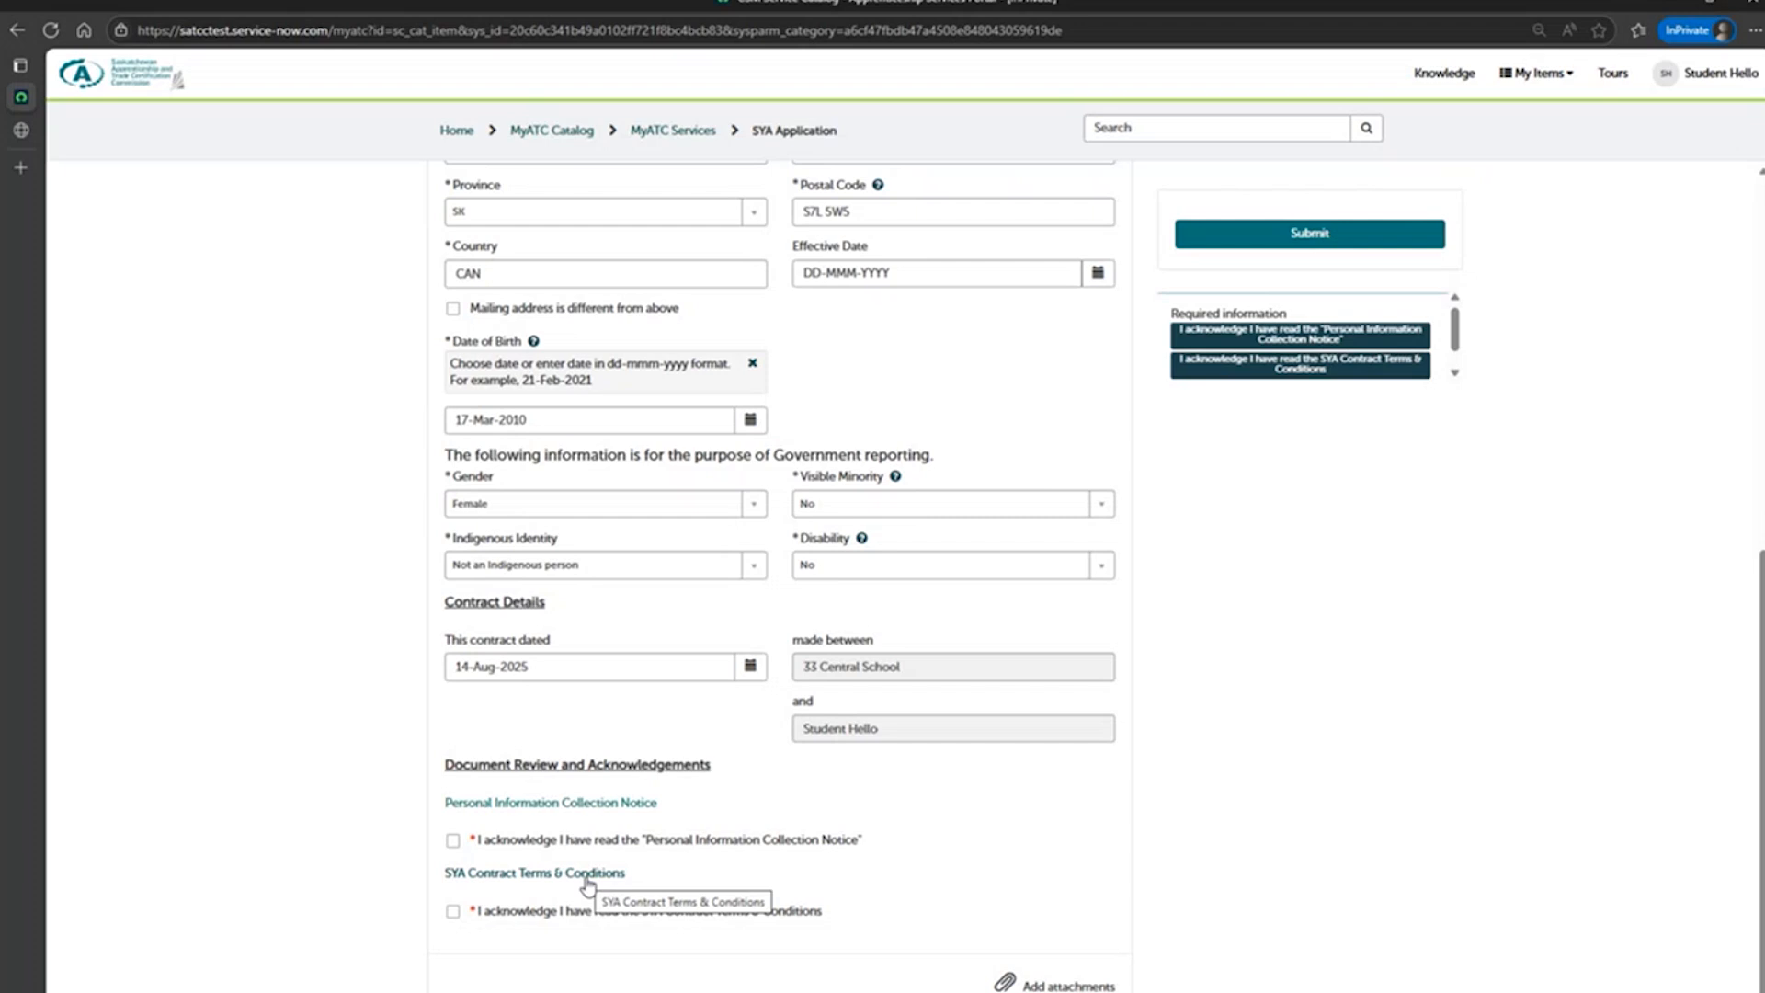
Acknowledge the Personal Information Collection Notice and SYA Contract Terms & Conditions, and submit the application.
{"action": "left_click", "coordinate": [454, 841]}
{"action": "left_click", "coordinate": [454, 911]}
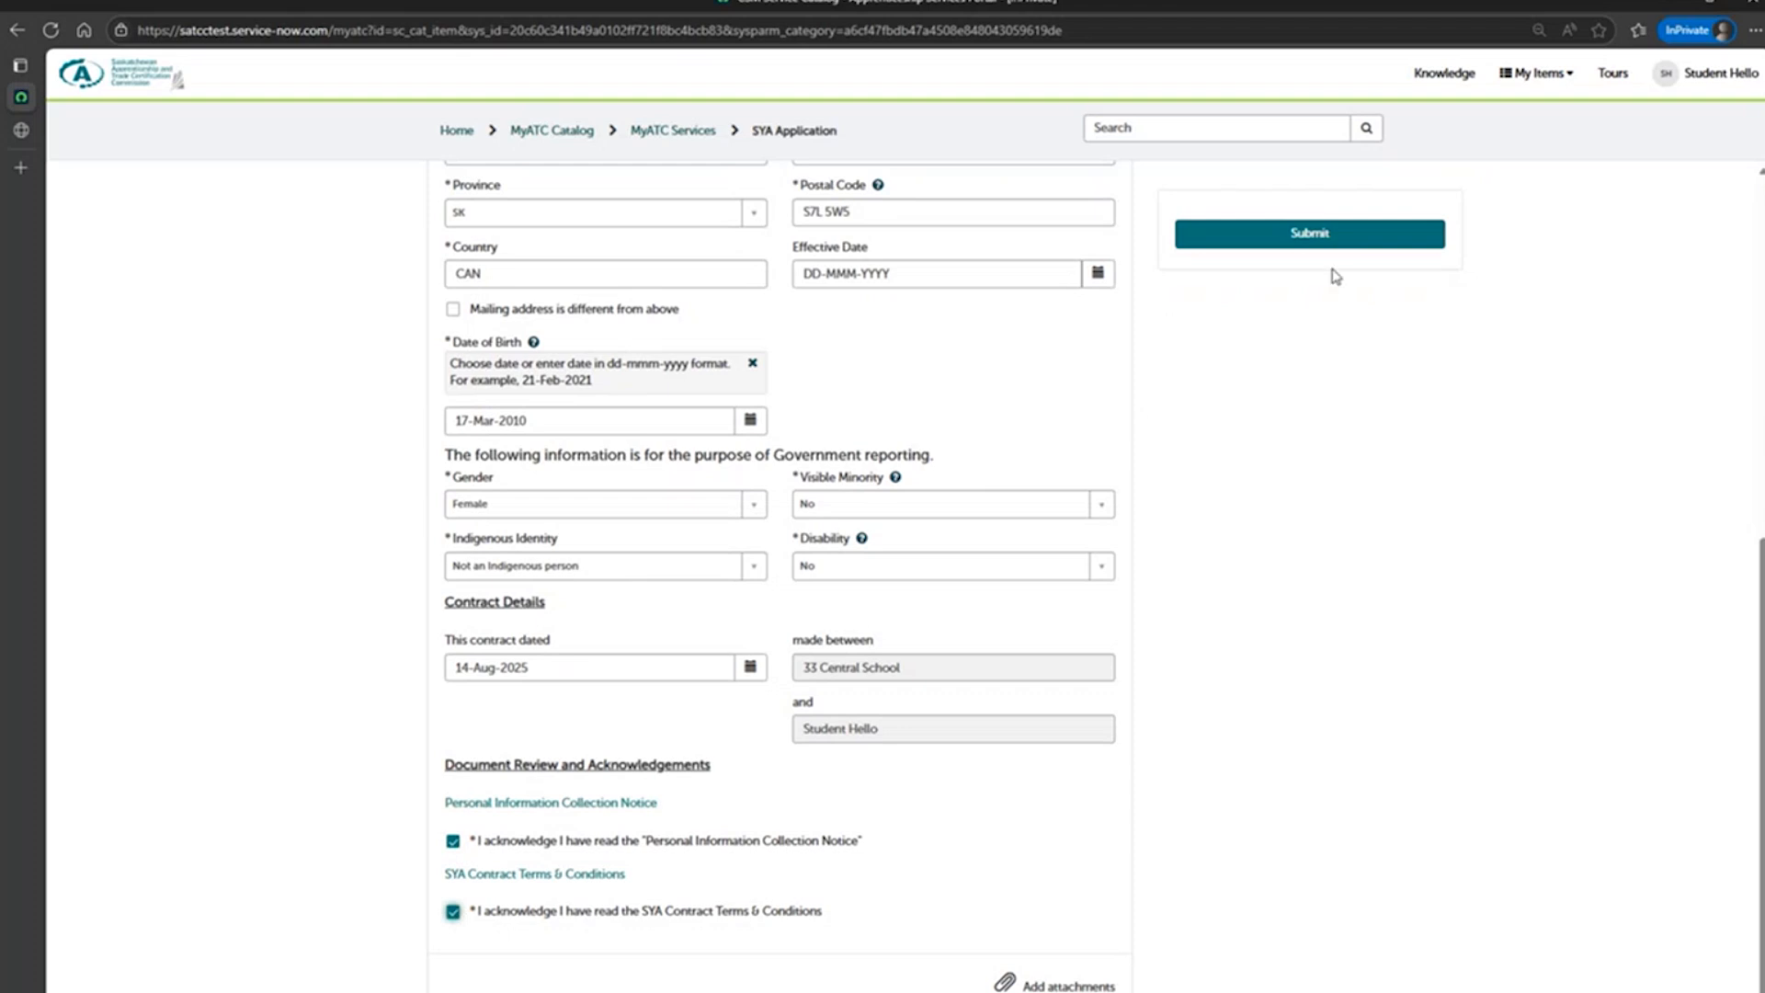
{"action": "left_click", "coordinate": [1264, 241]}
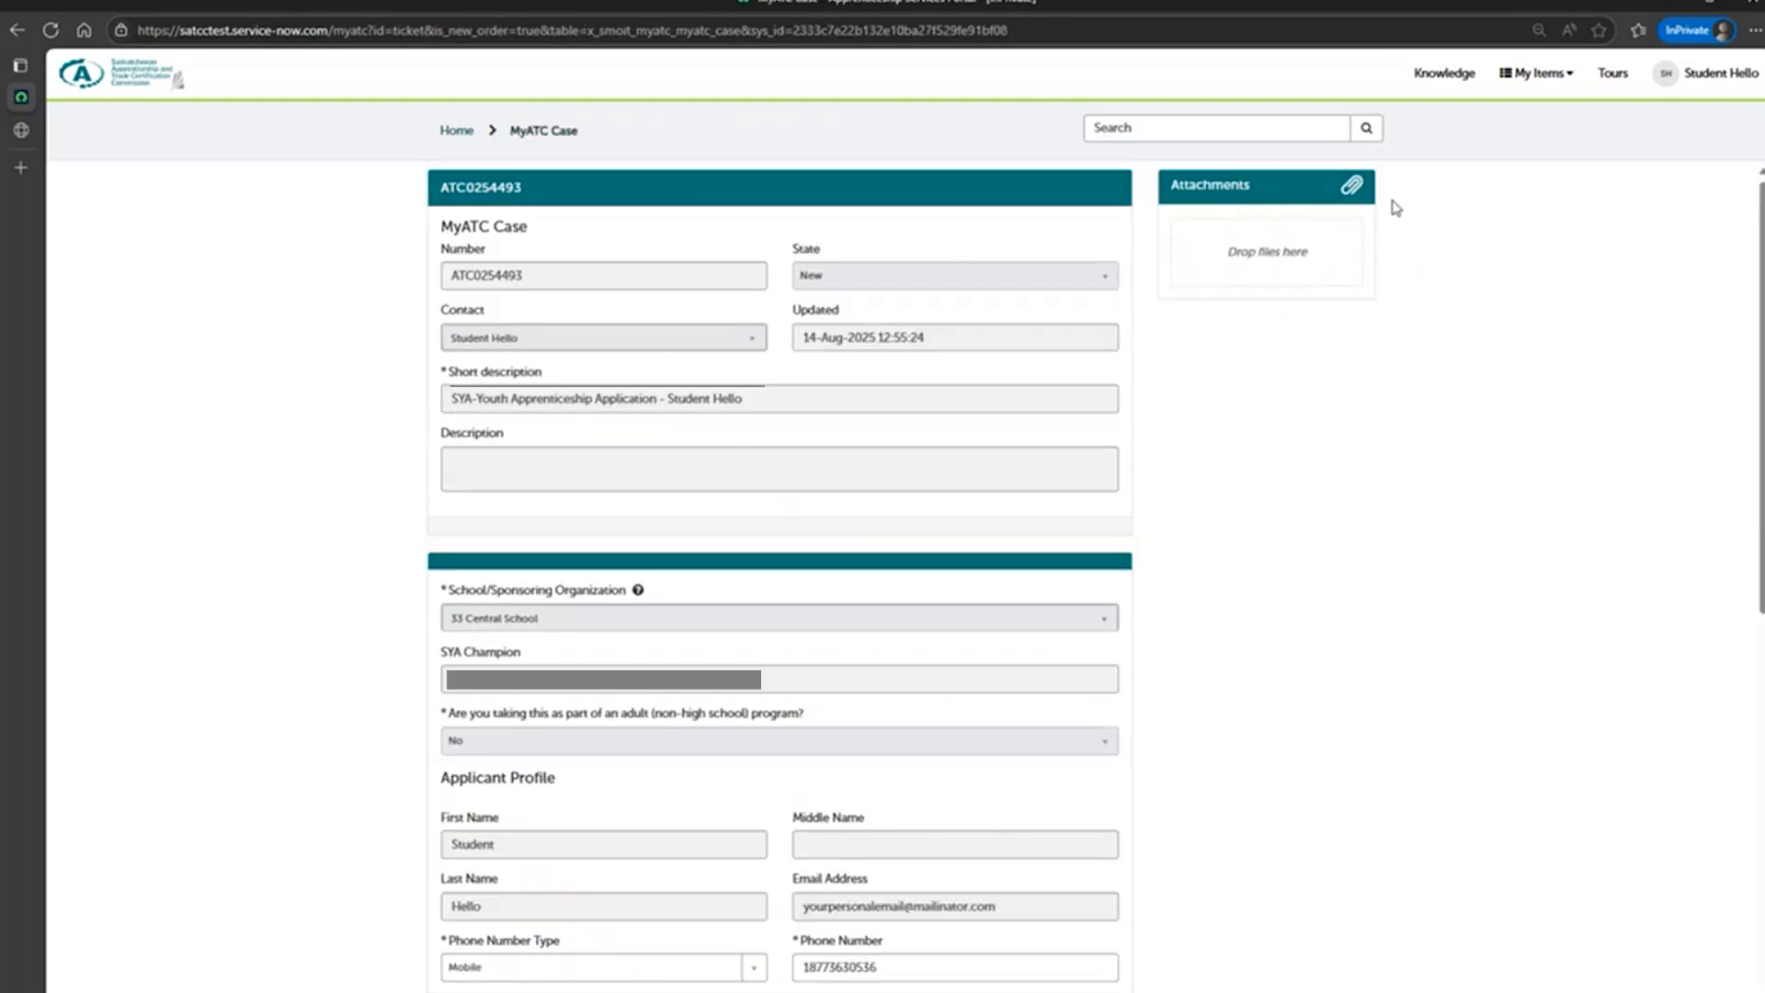
{"action": "scroll", "coordinate": [1319, 499], "scroll_direction": "down", "scroll_amount": 8}
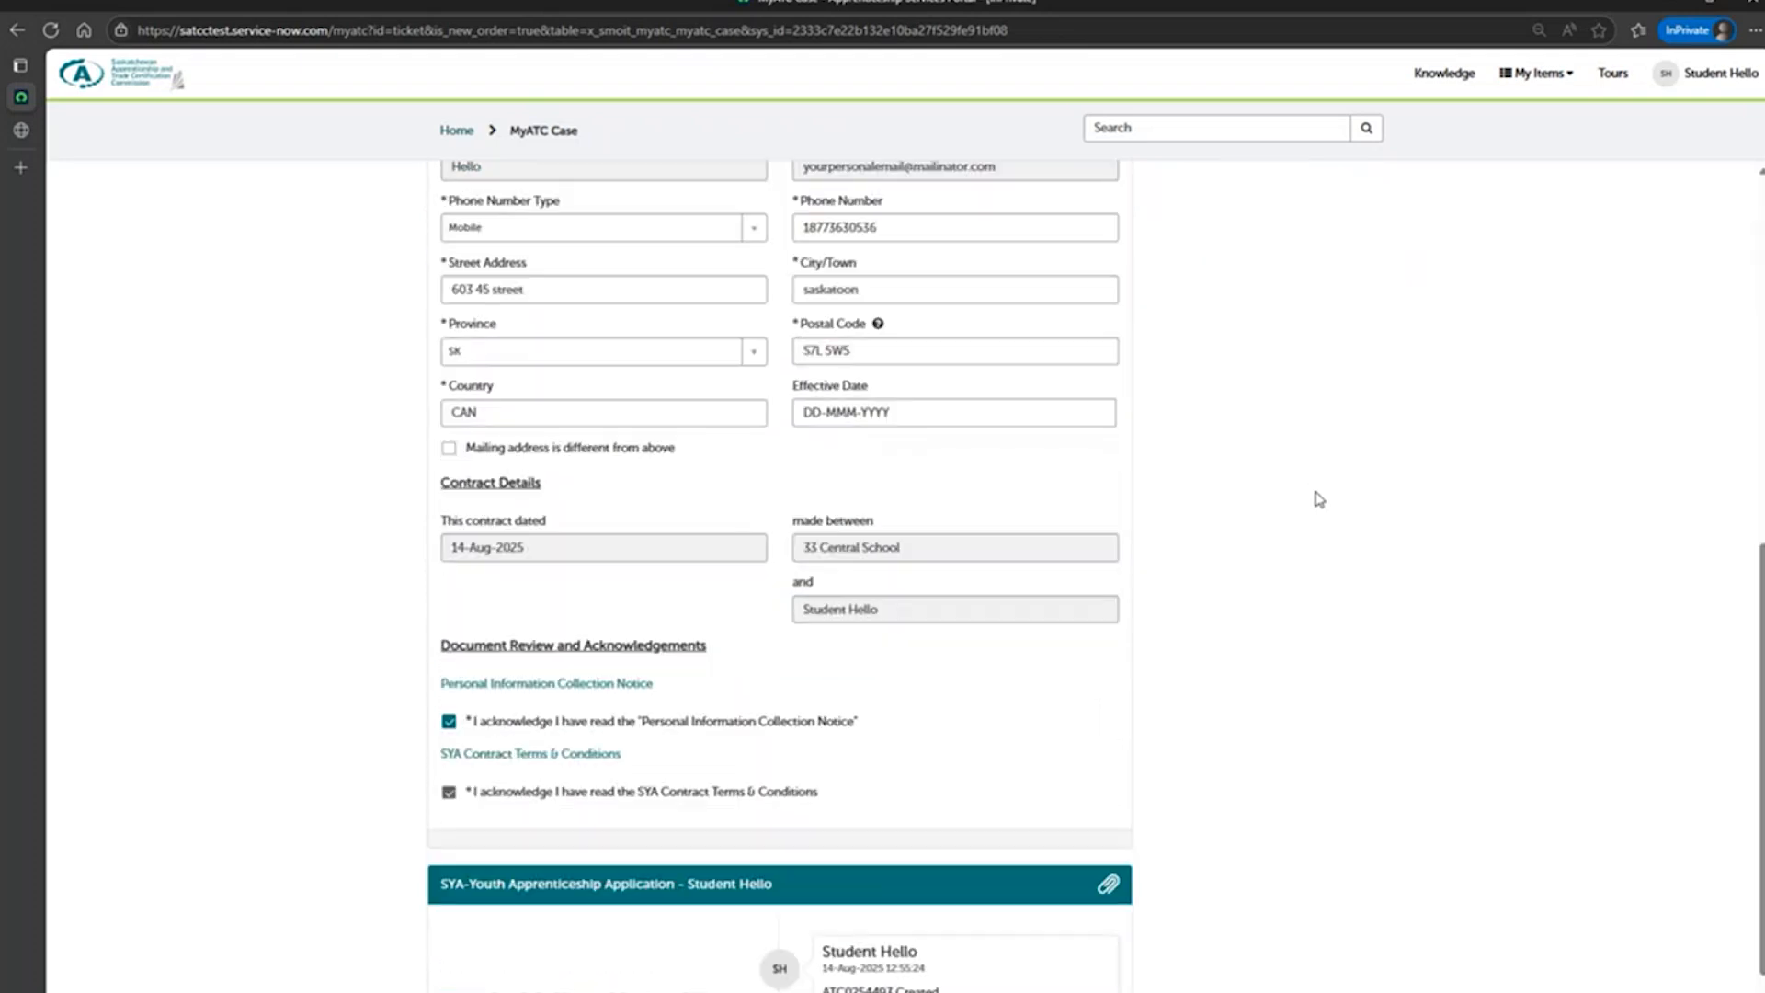
{"action": "scroll", "coordinate": [1319, 500], "scroll_direction": "down", "scroll_amount": 1}
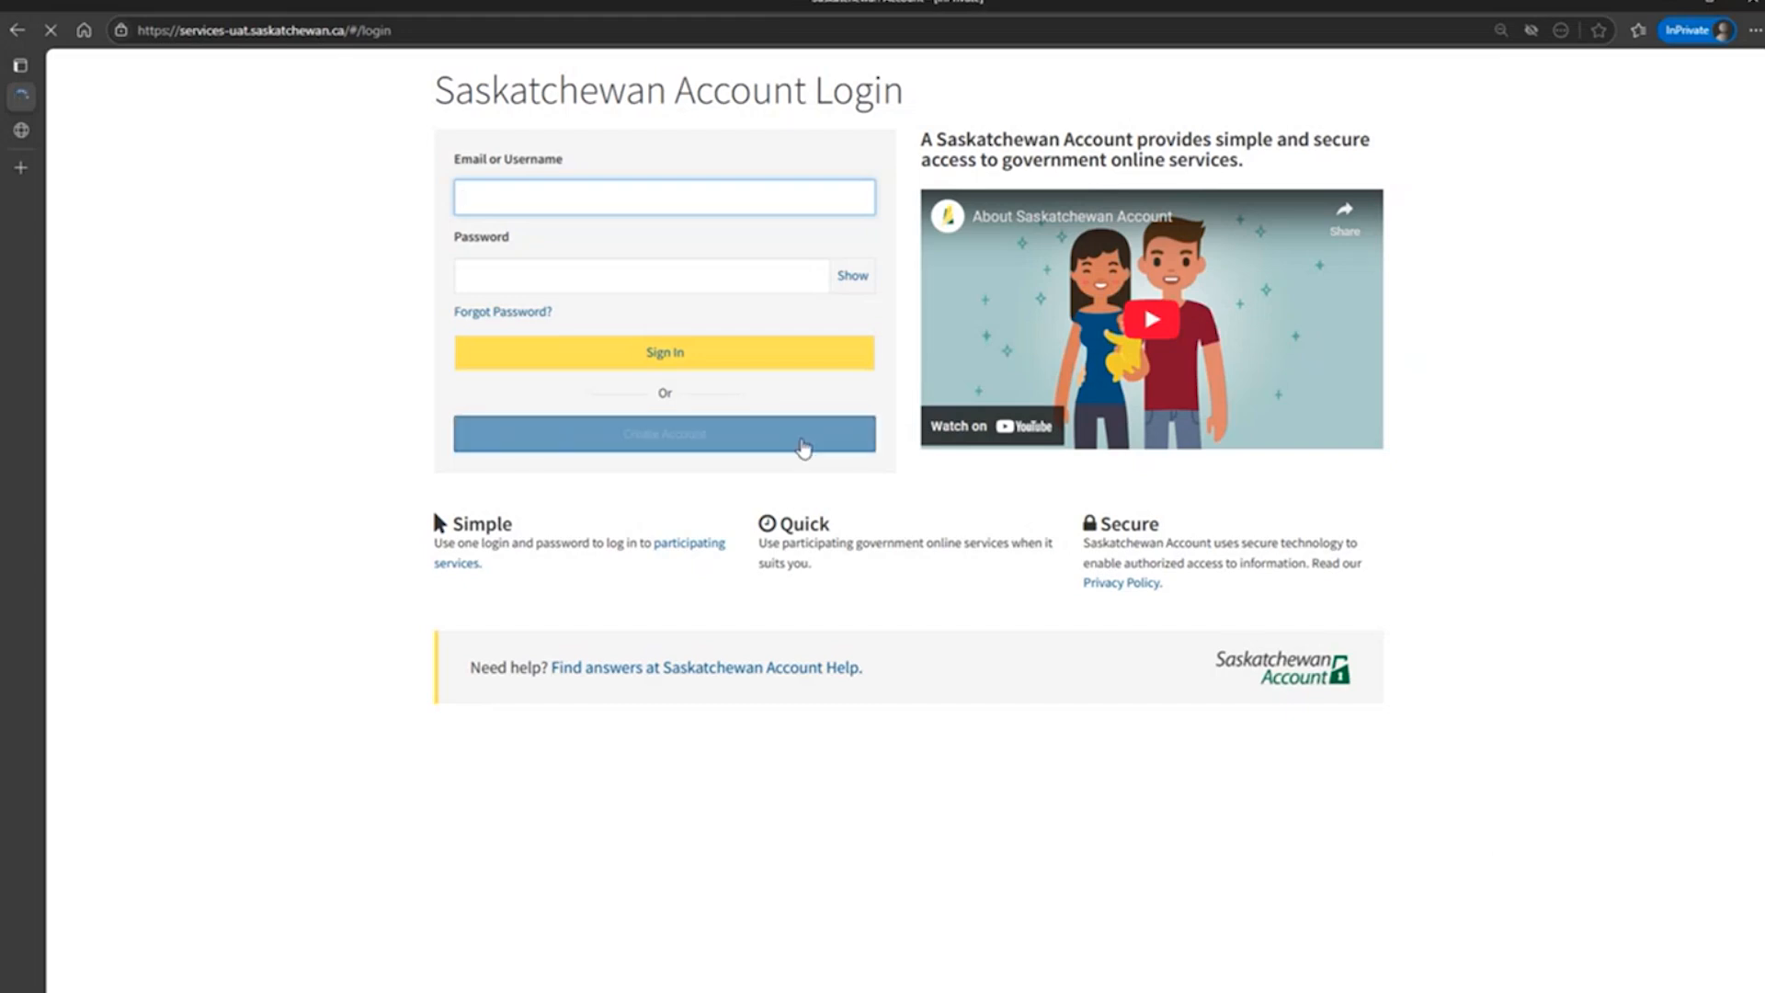
Try to create an individual Saskatchewan Account with the personal email address, and return to the login page.
{"action": "left_click", "coordinate": [803, 448]}
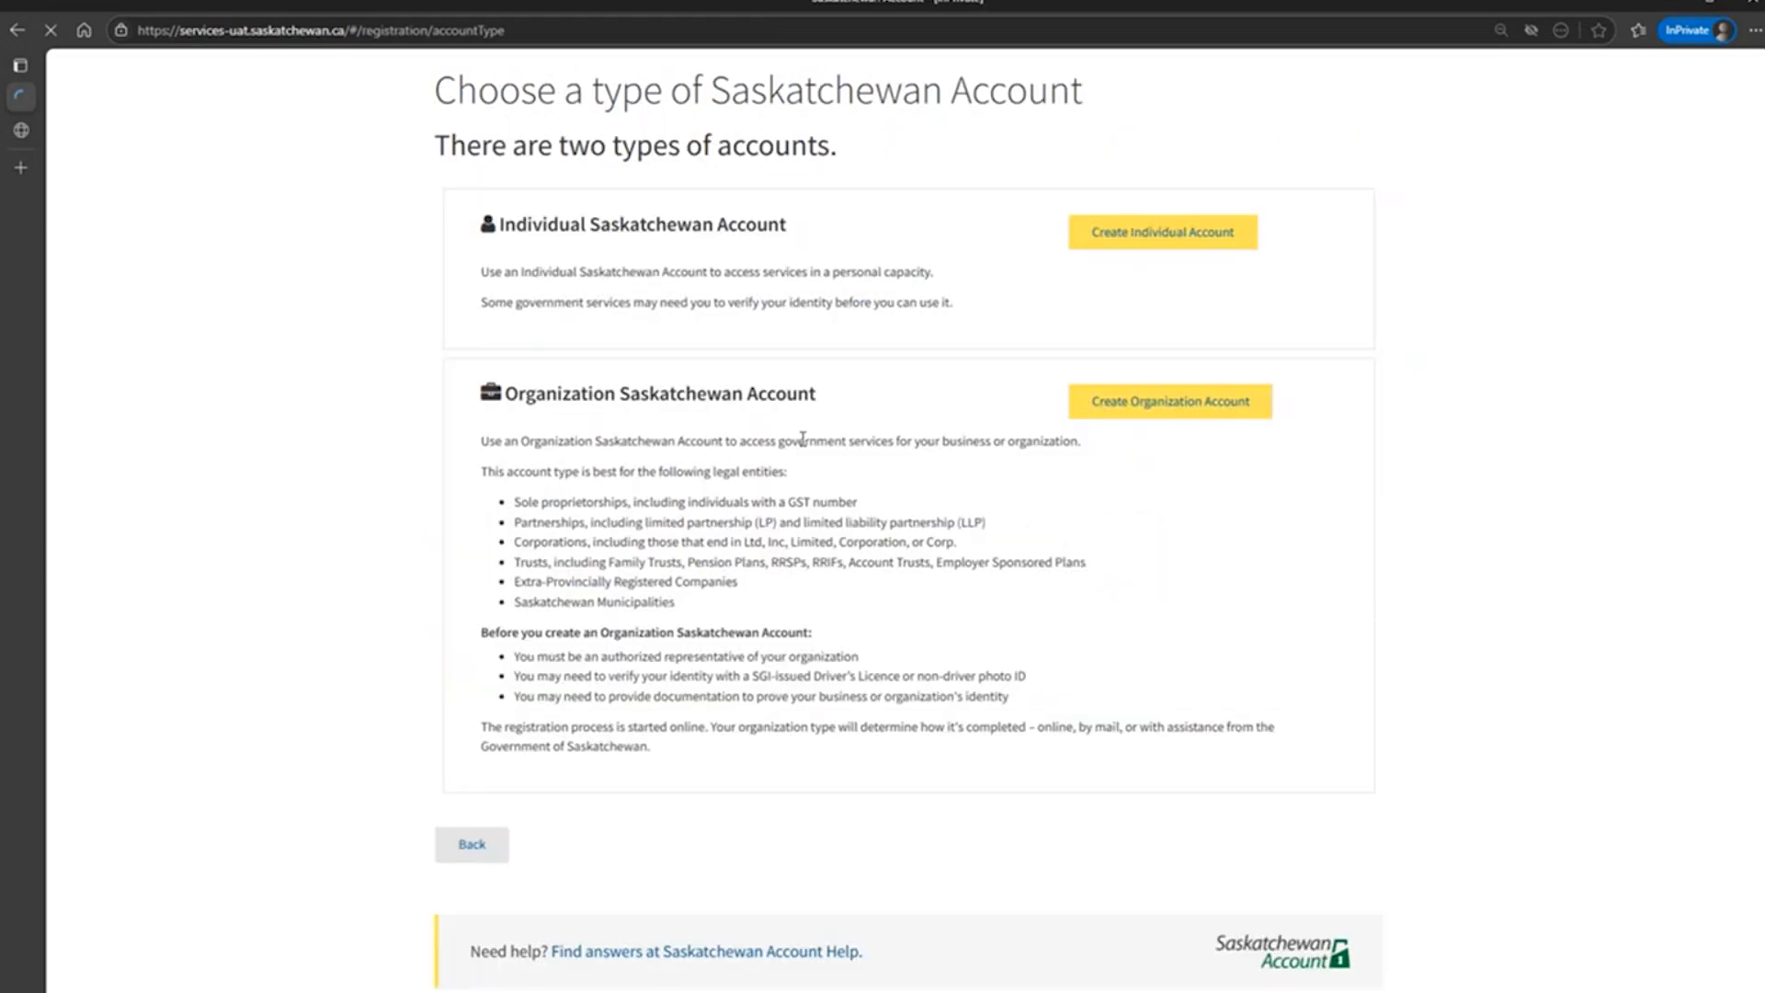
{"action": "left_click", "coordinate": [1138, 241]}
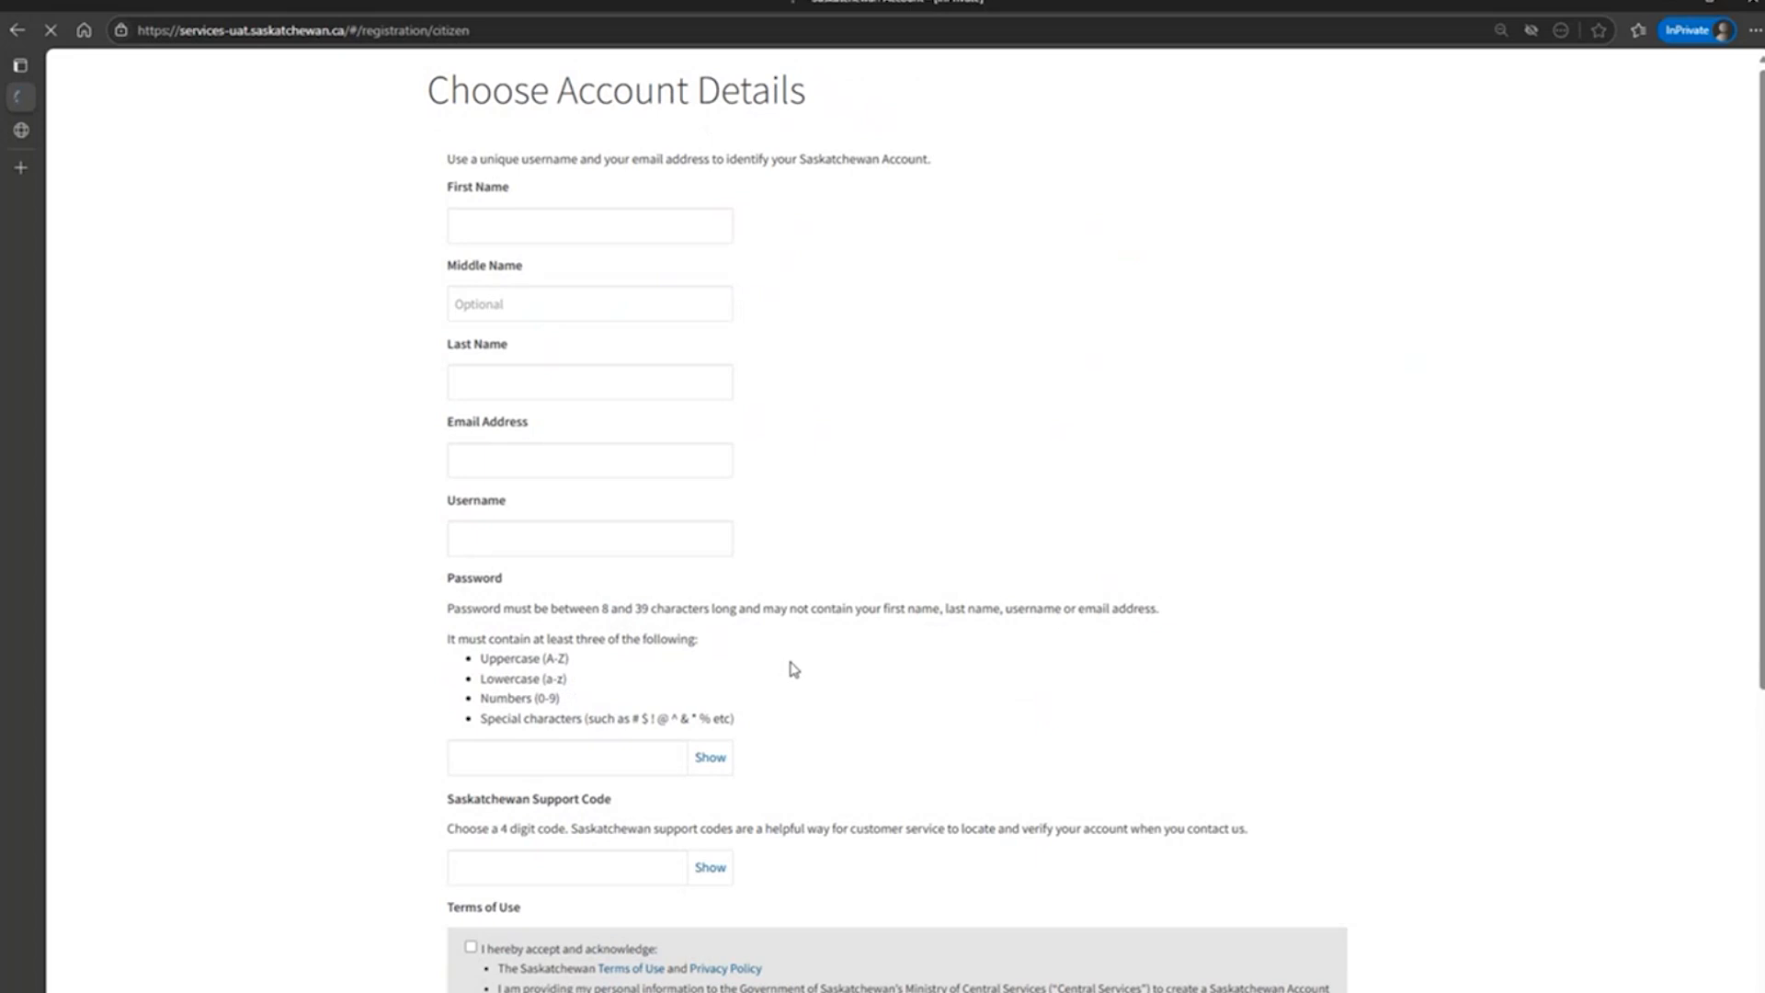
{"action": "left_click", "coordinate": [688, 466]}
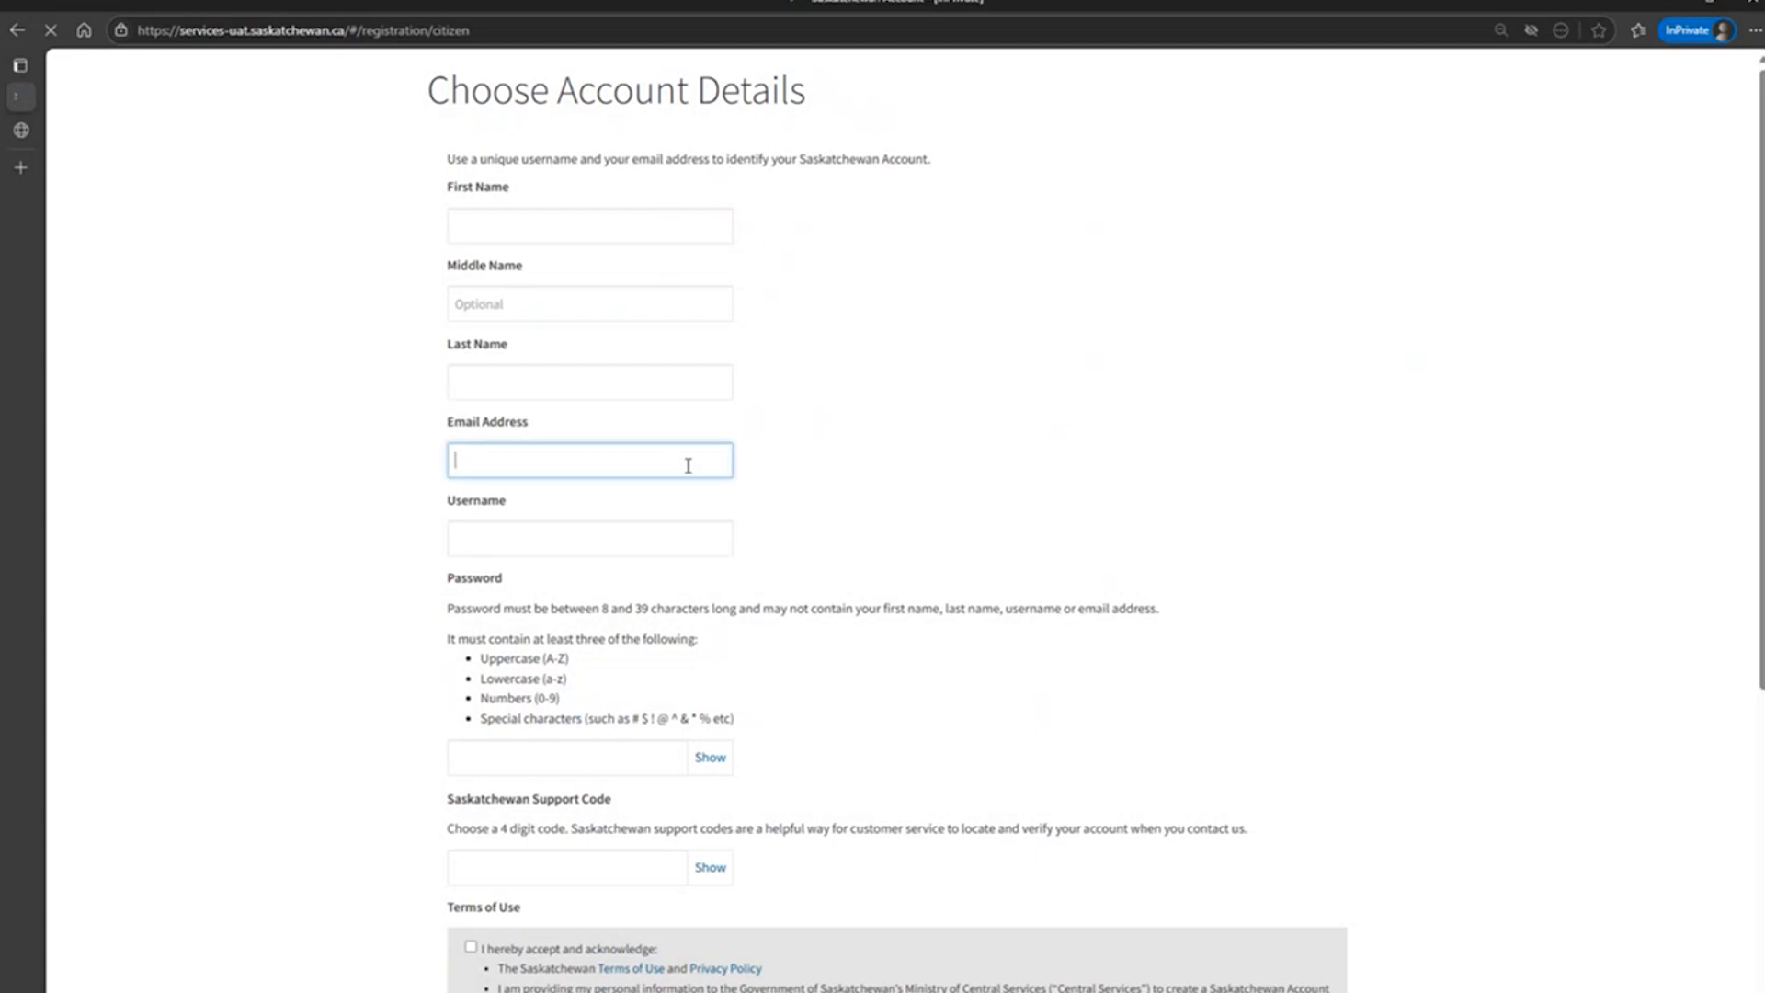
{"action": "type", "text": "yourpersonalemail@"}
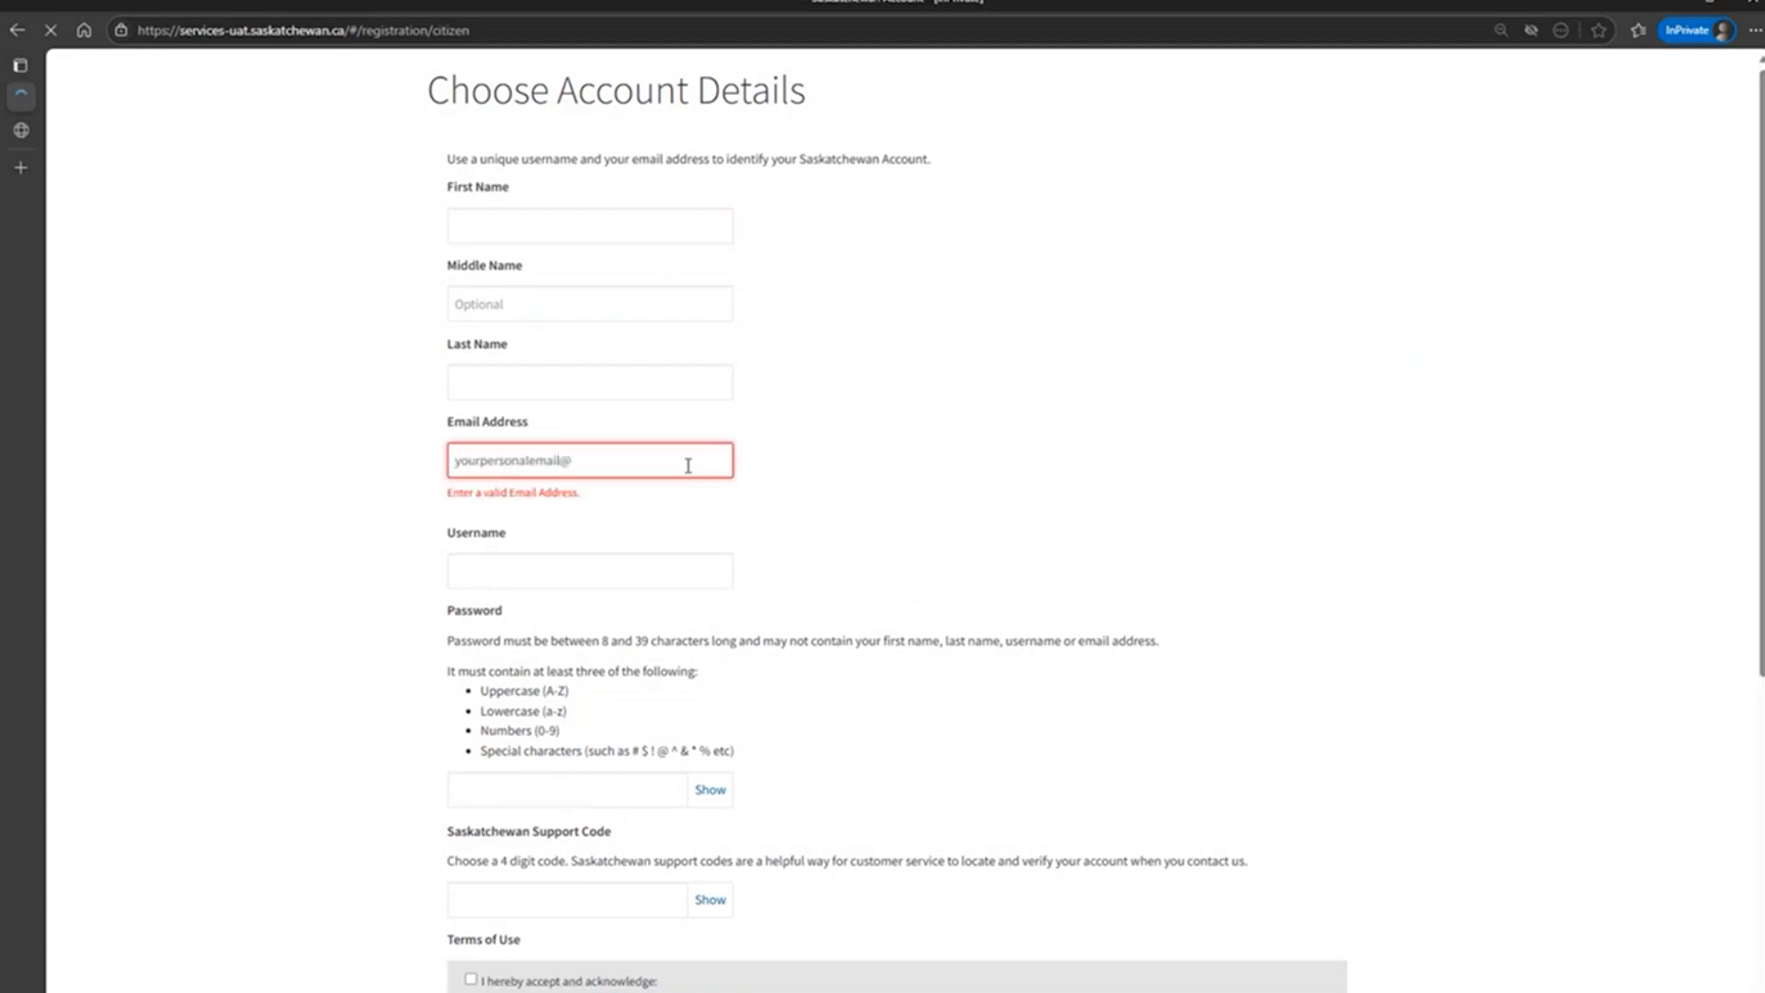
{"action": "type", "text": "mailinator.com"}
{"action": "left_click", "coordinate": [16, 33]}
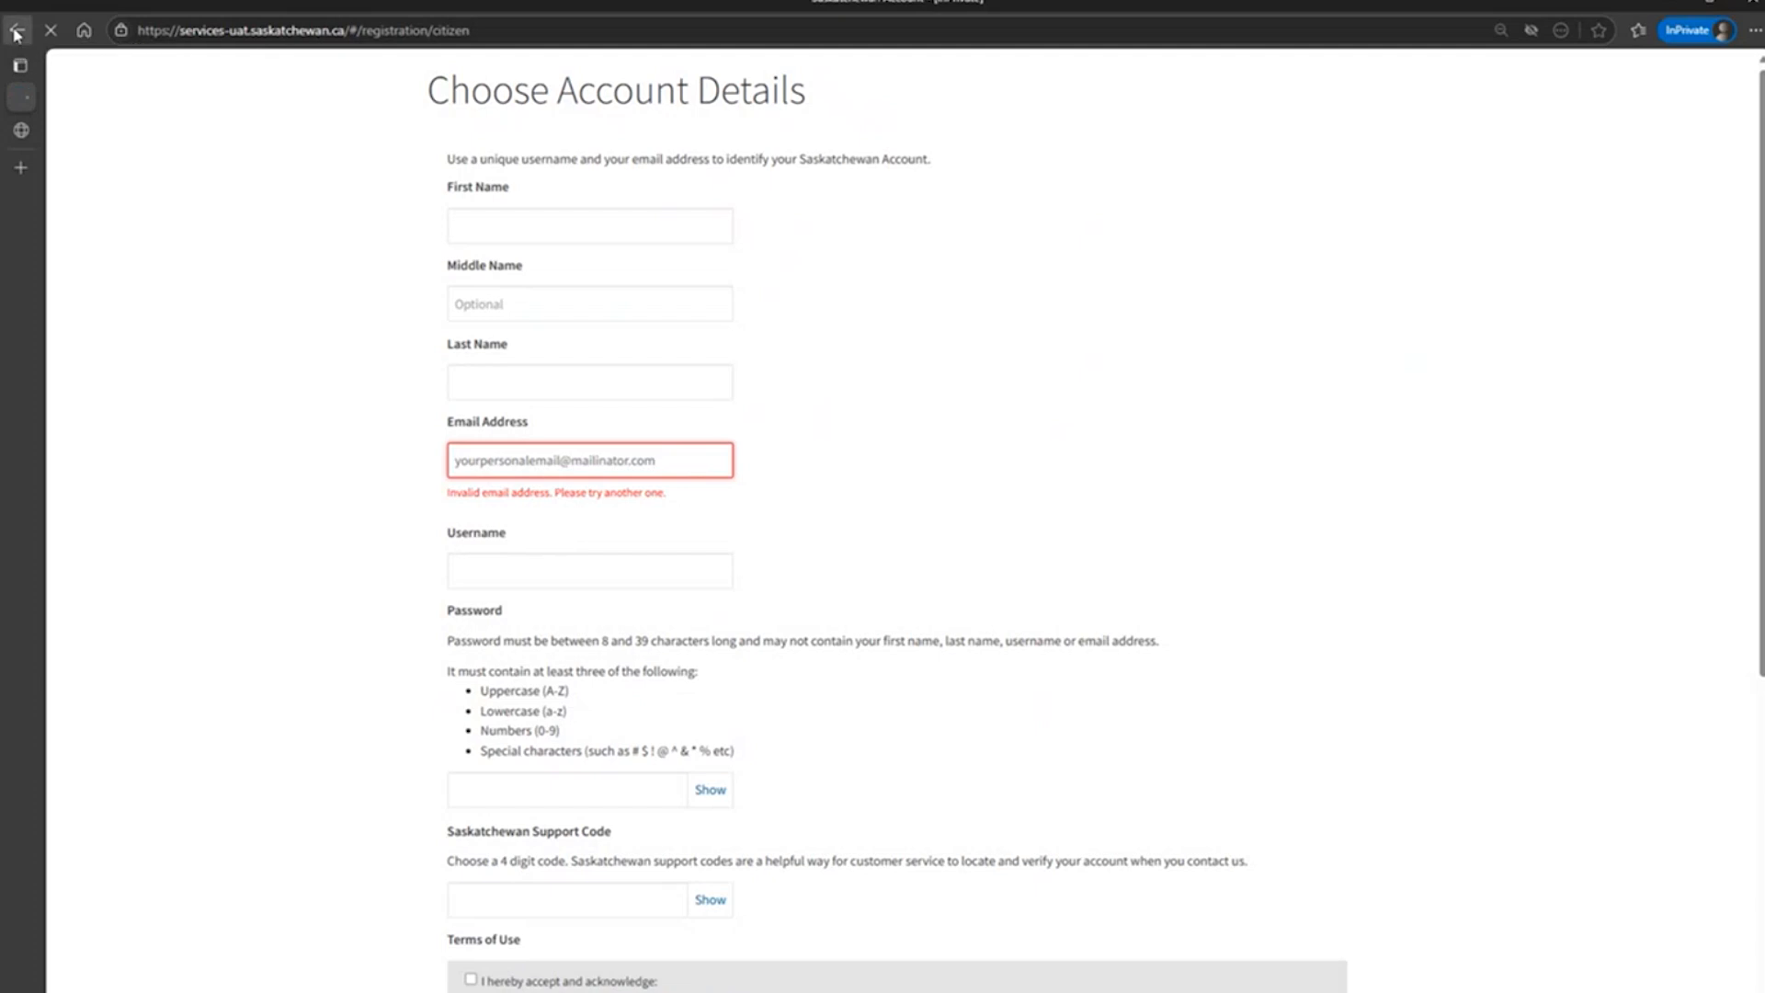
{"action": "left_click", "coordinate": [16, 32]}
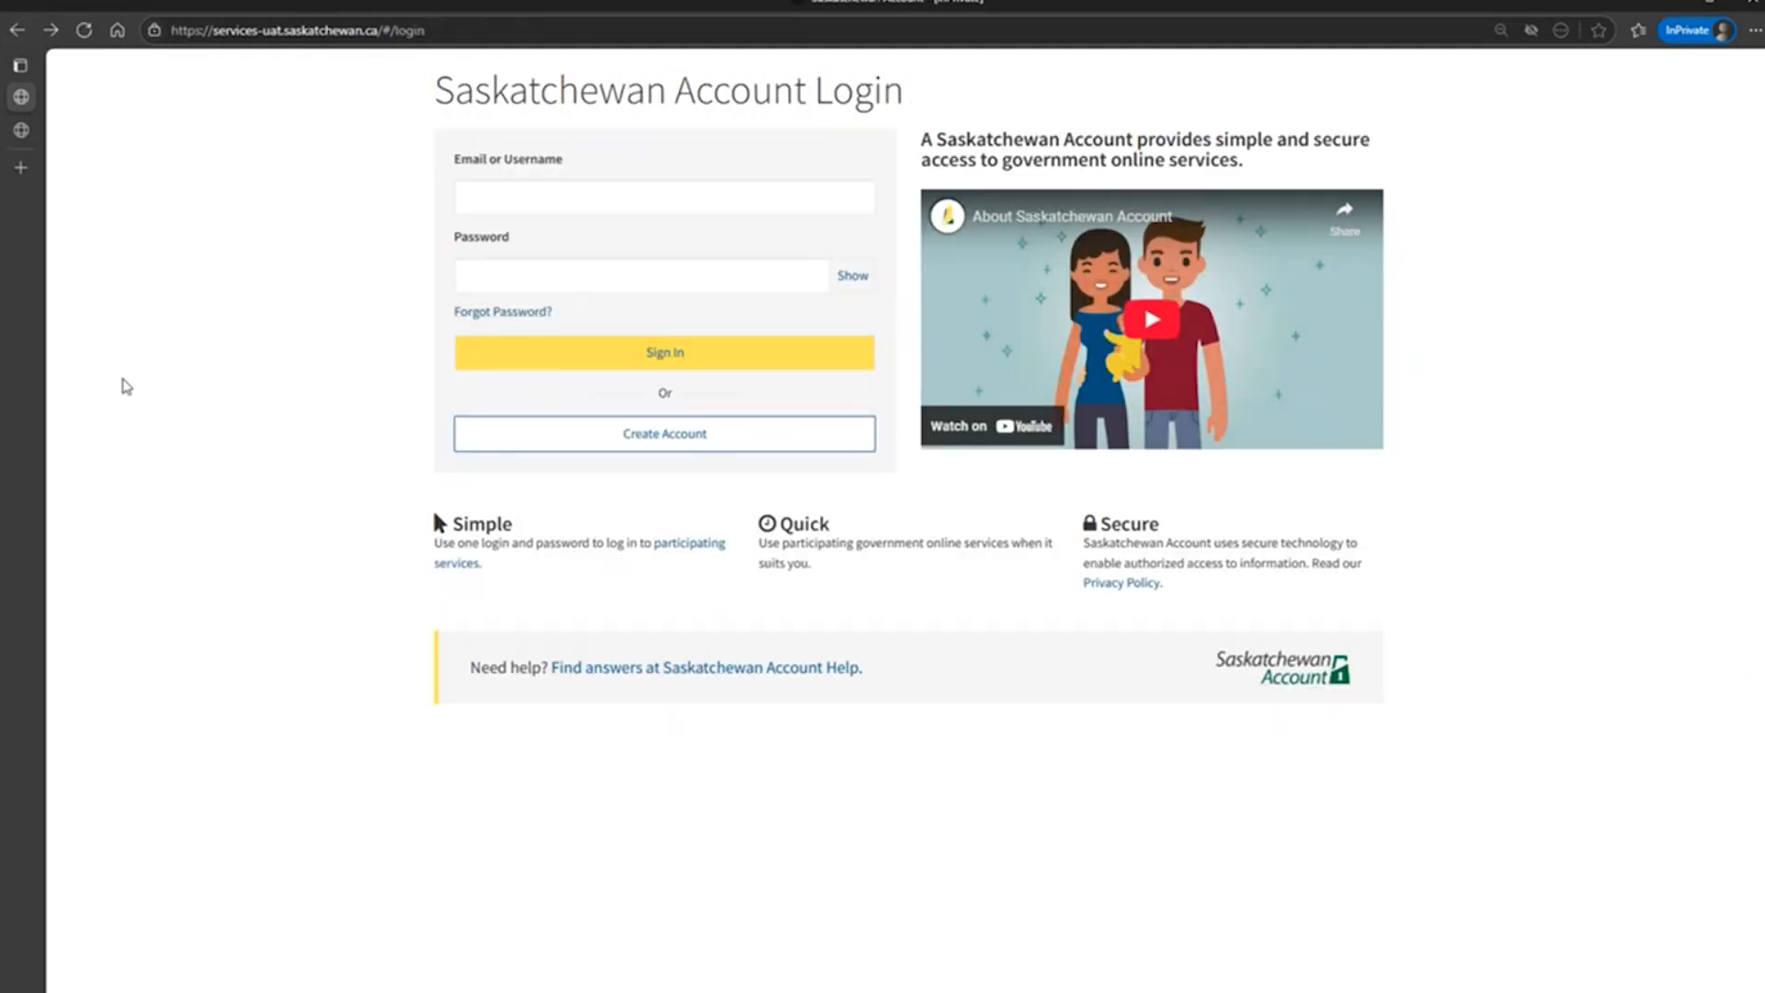
Enter the account's email address in the Saskatchewan Account login form.
{"action": "left_click", "coordinate": [607, 196]}
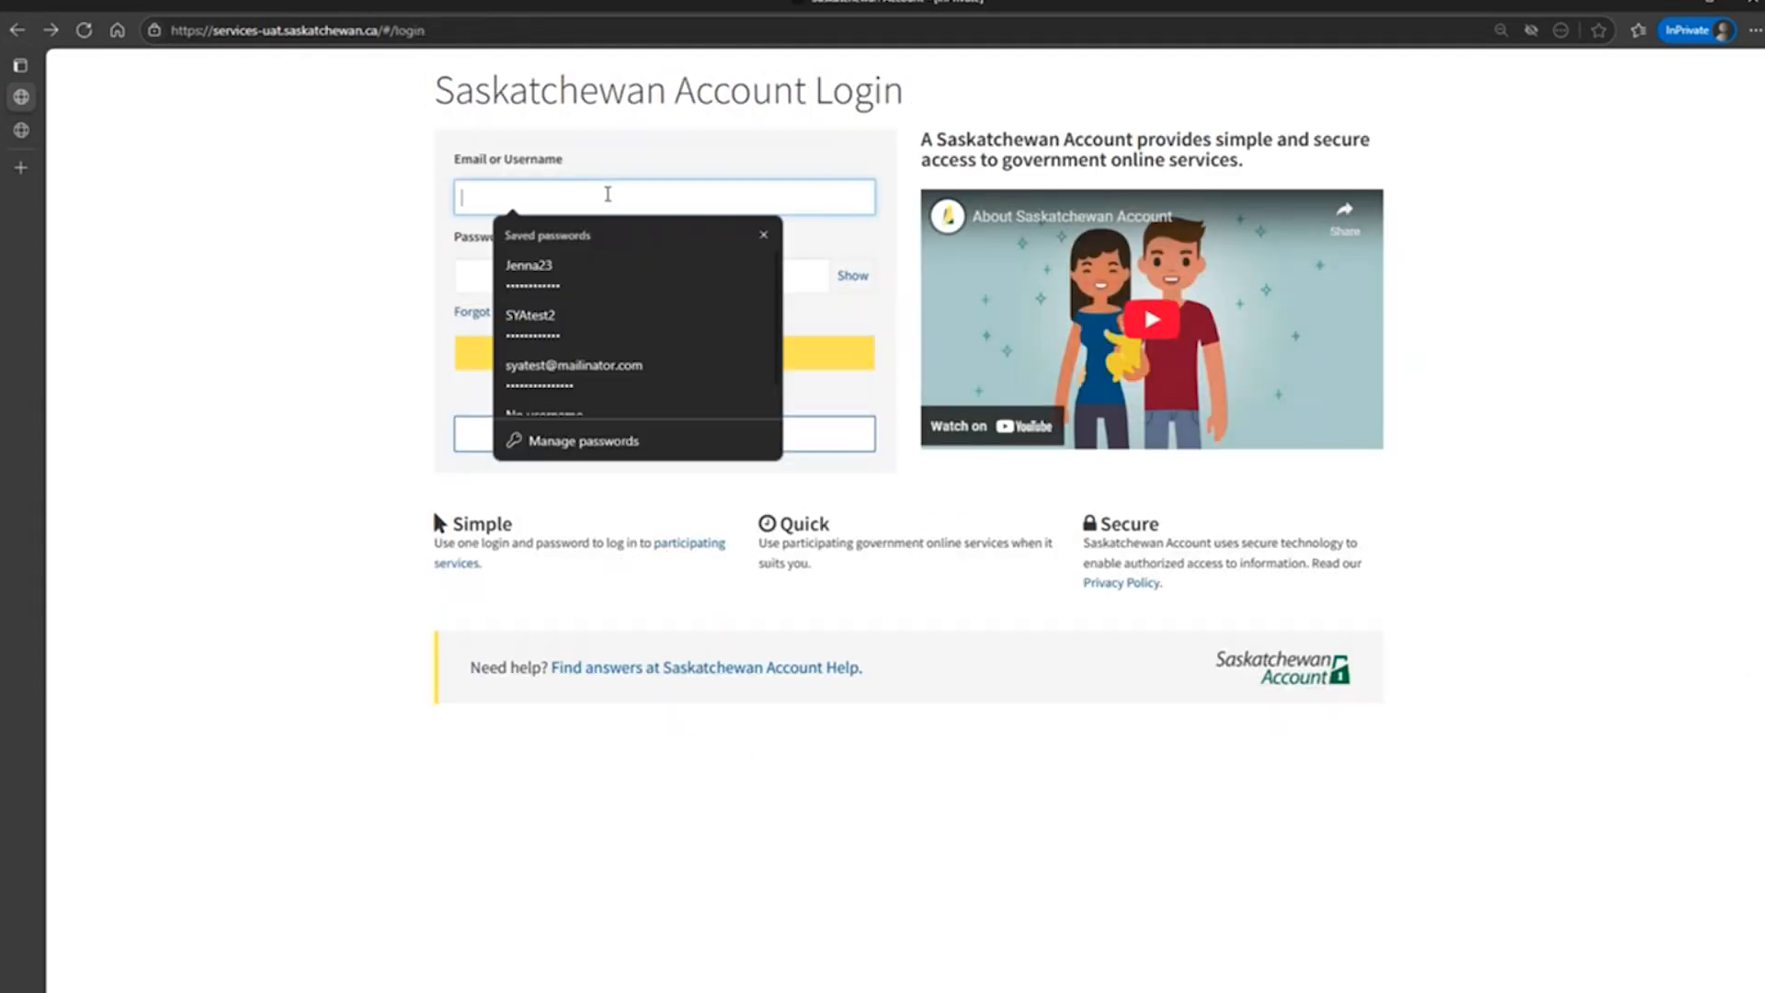
{"action": "left_click", "coordinate": [747, 184]}
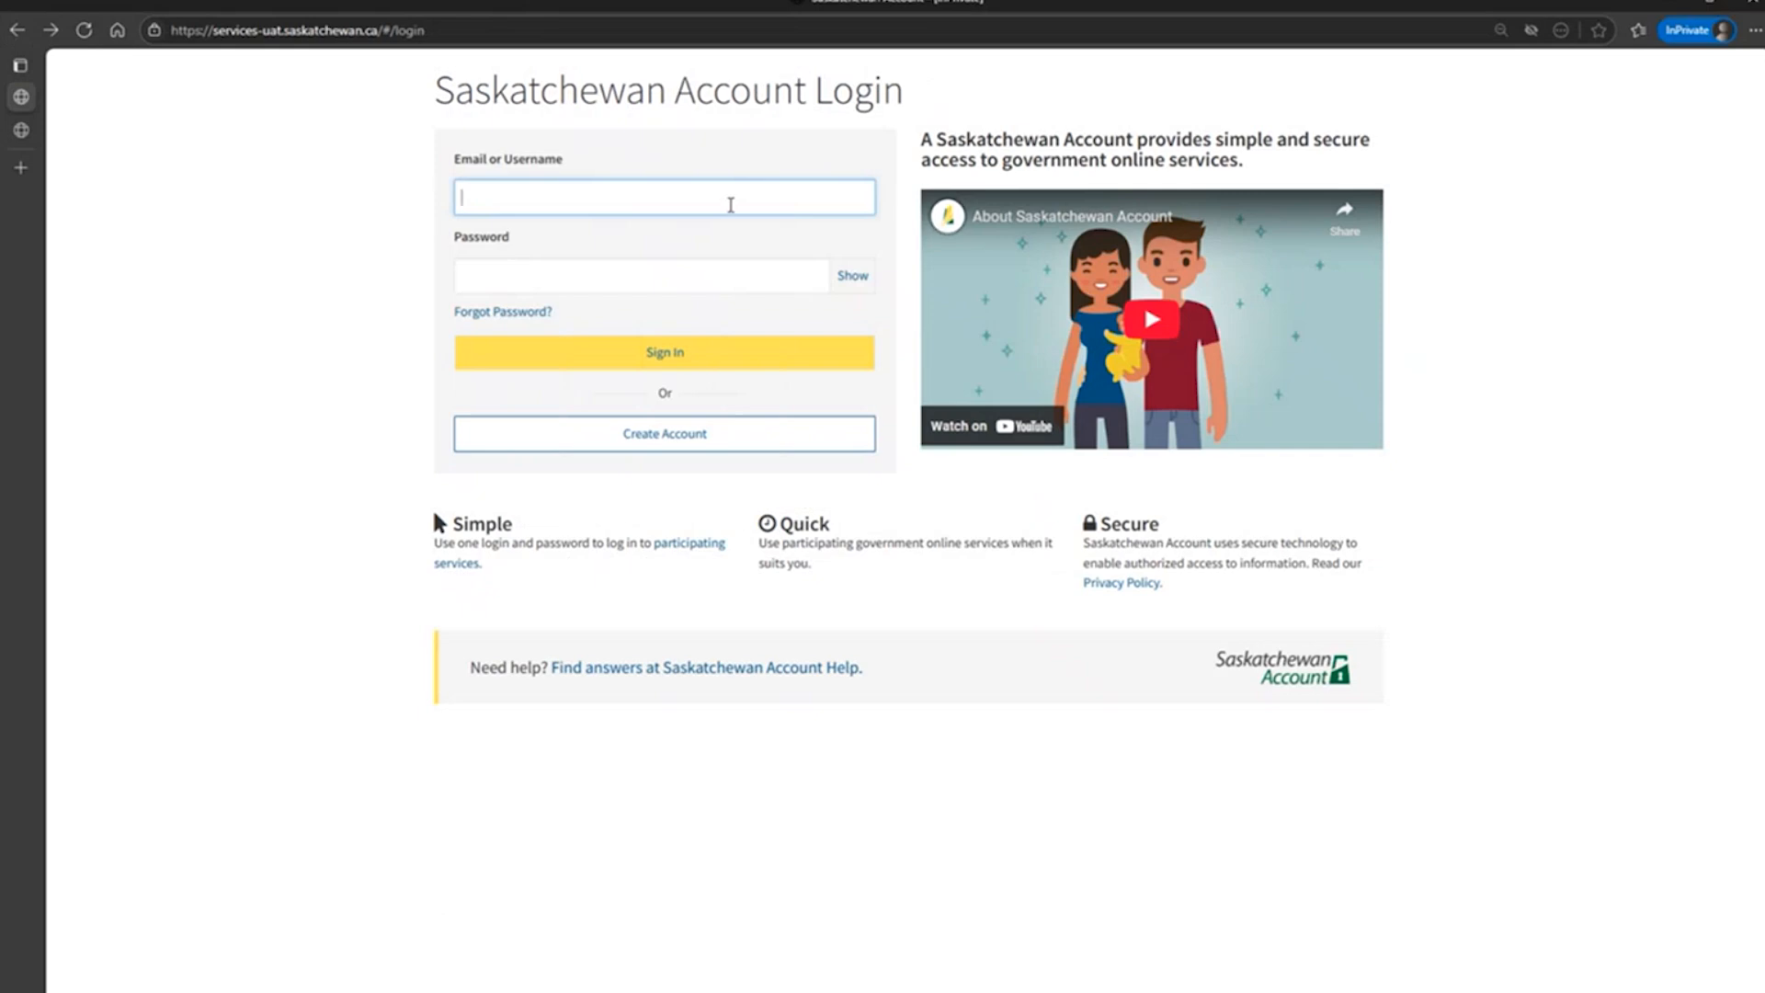
{"action": "type", "text": "yourpersonalemail@mailinator.com"}
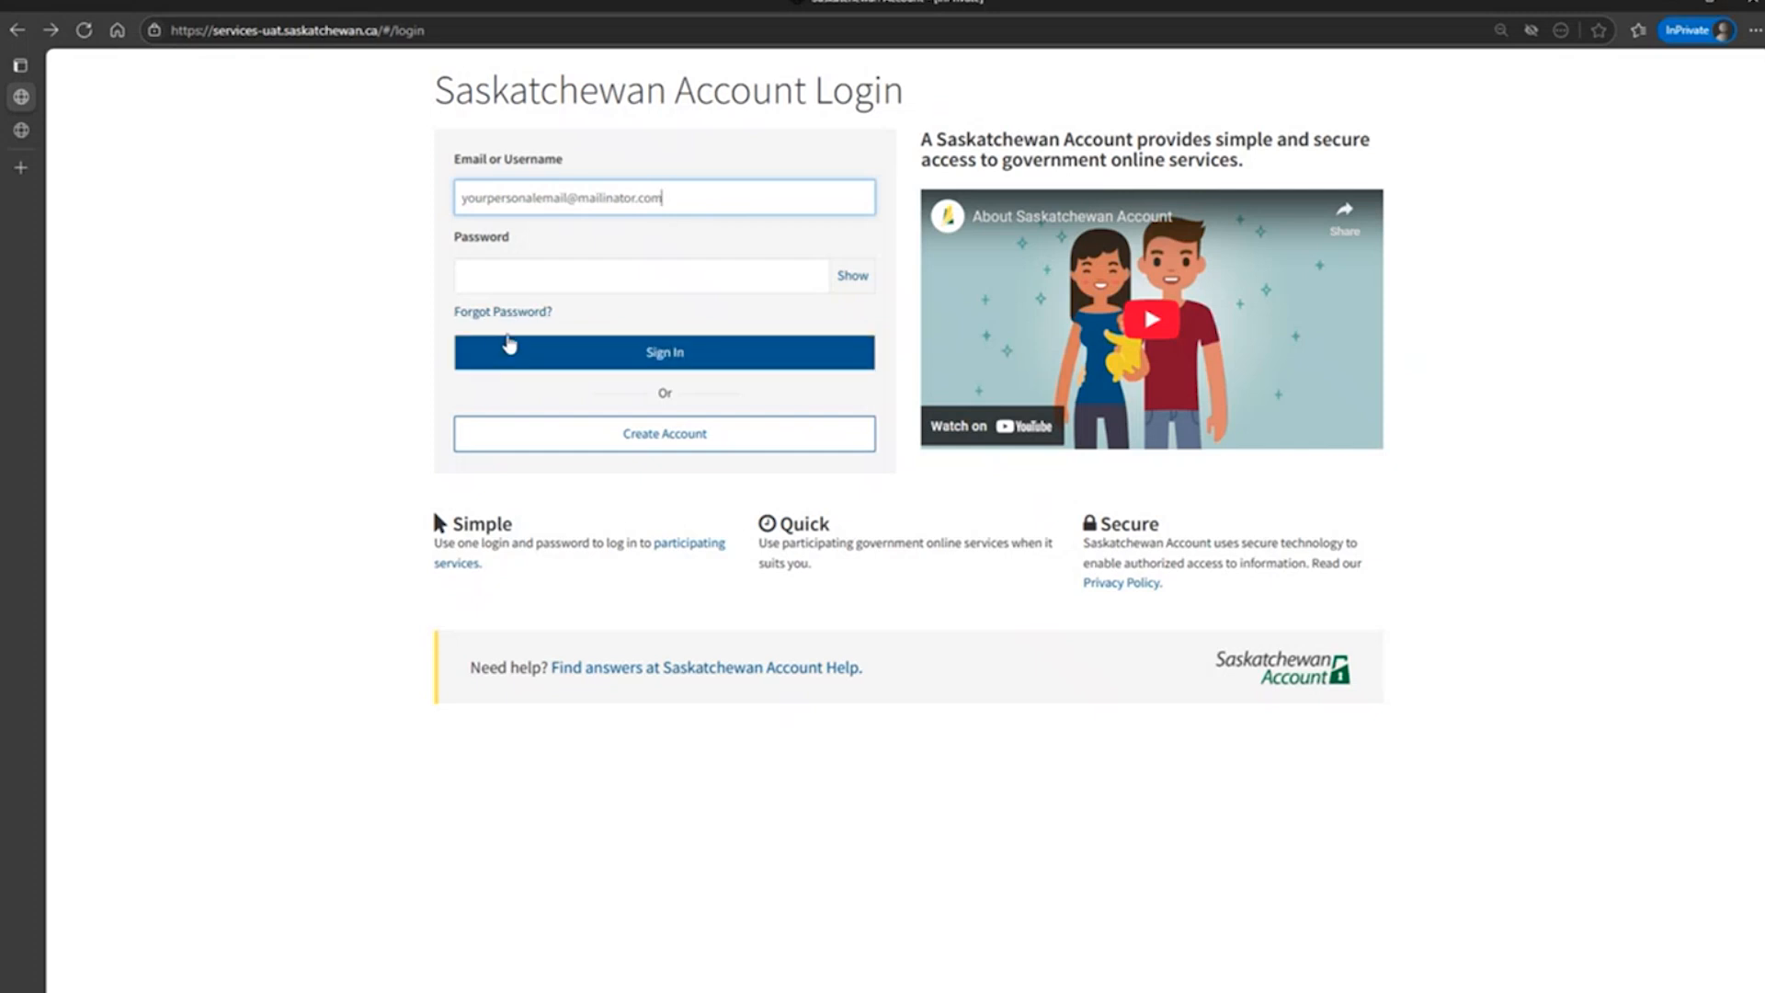
{"action": "left_click", "coordinate": [509, 346]}
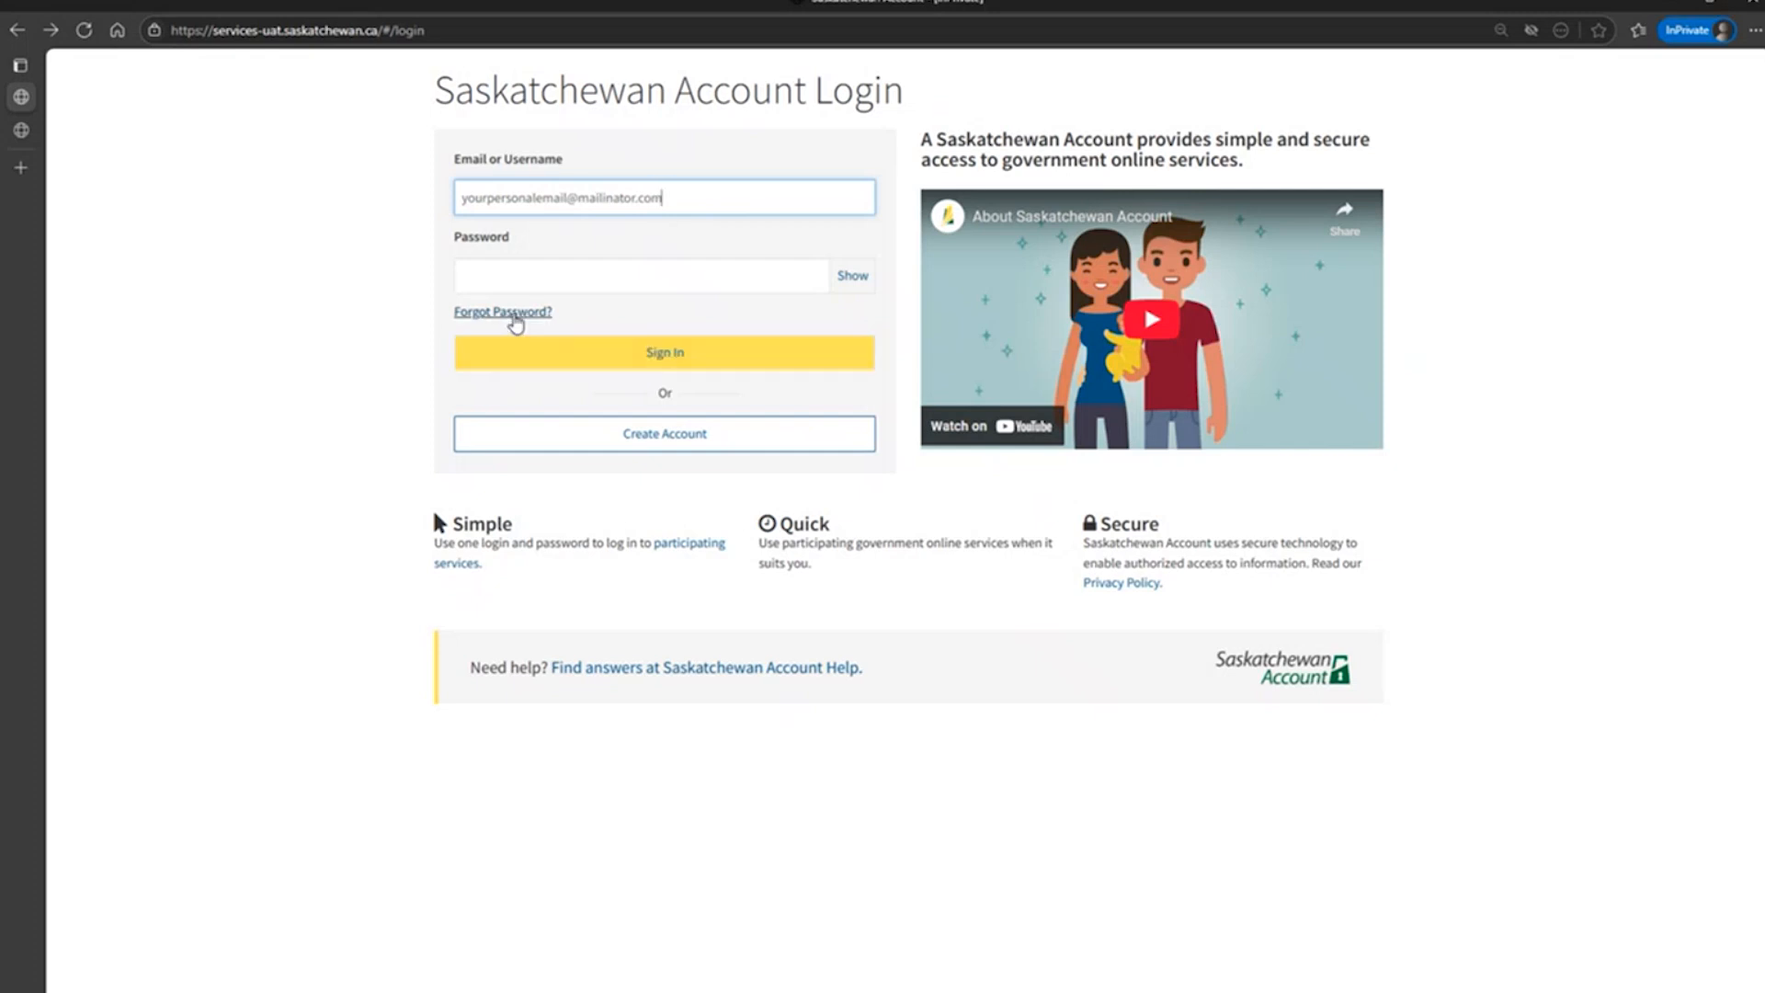